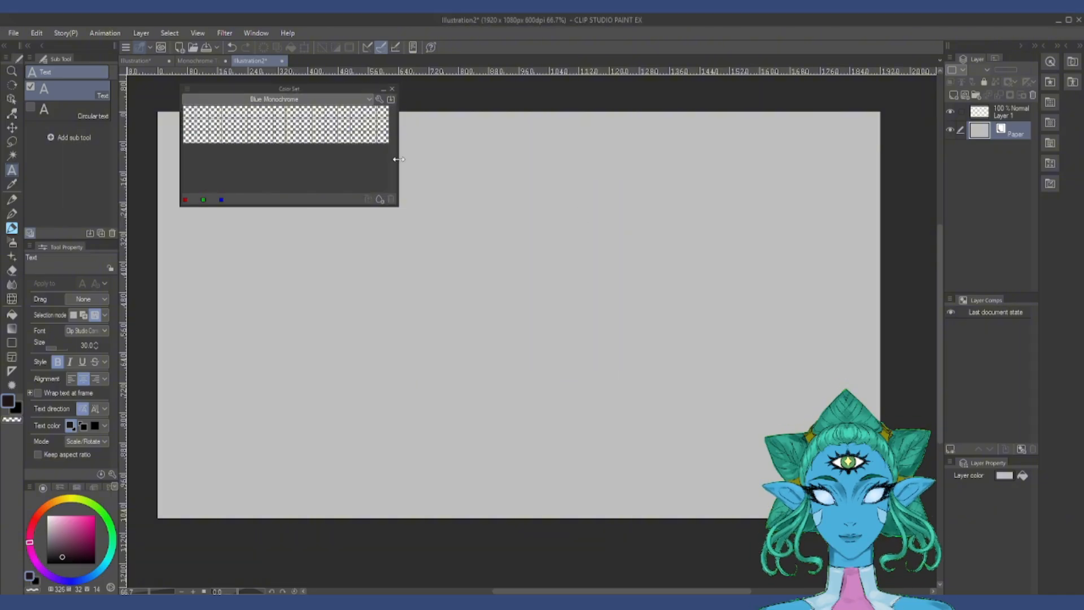
Step: Widen the Color Set palette and store a near-white blue (hue 215, saturation 3) in the first swatch of Blue Monochrome
left_click_drag(399, 159, 521, 191)
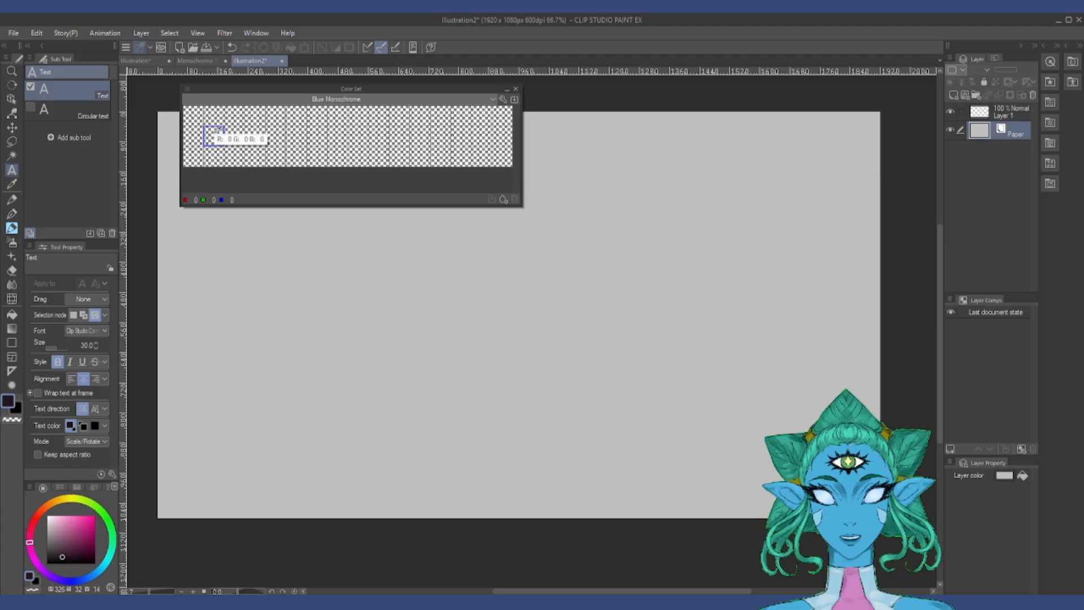
left_click(88, 577)
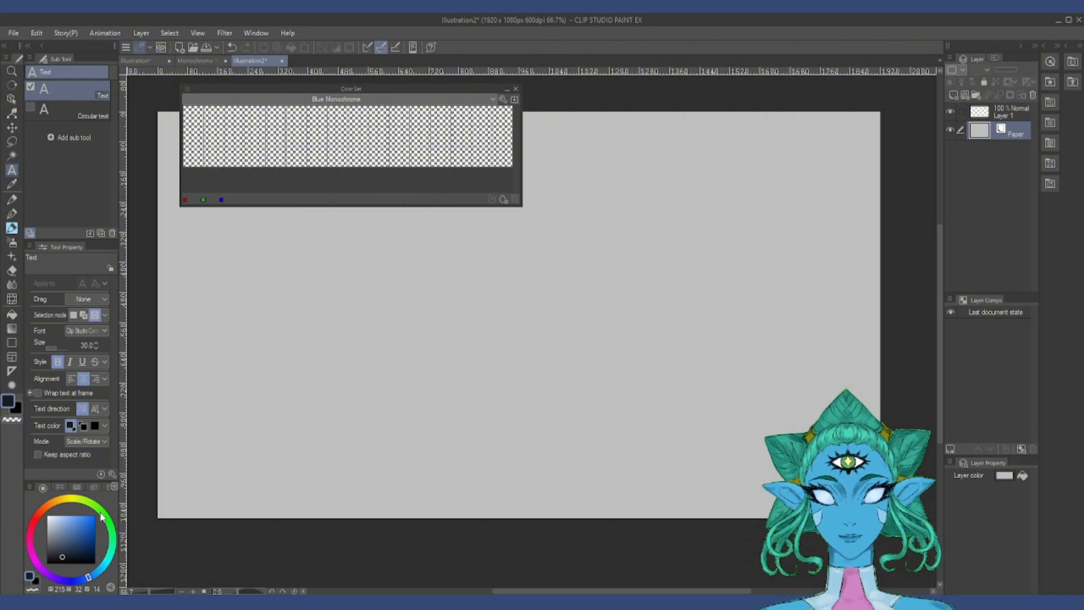
left_click(48, 516)
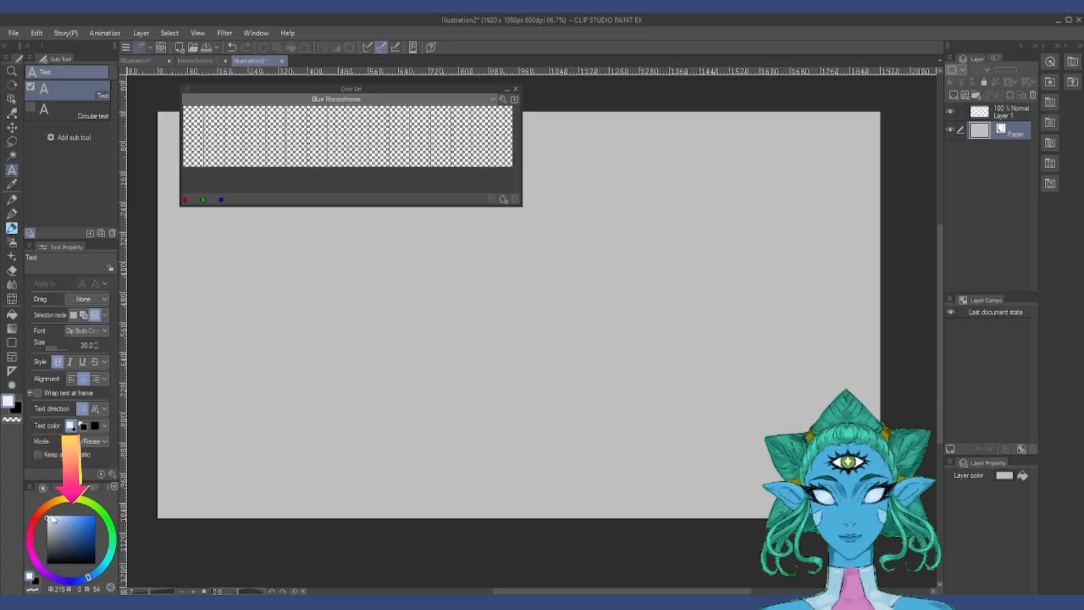
left_click(193, 135)
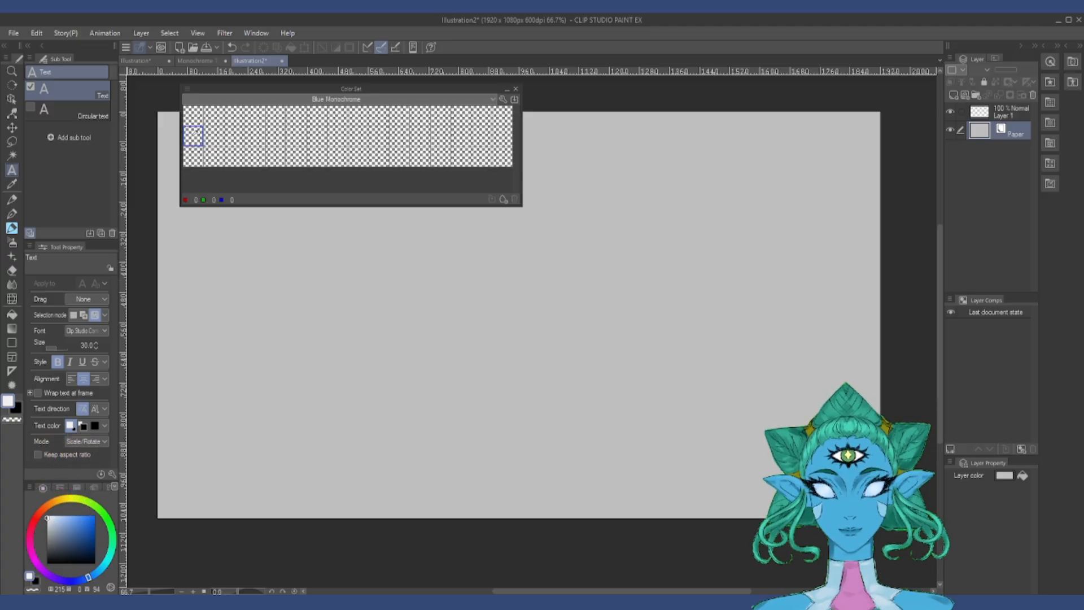
left_click(194, 116)
left_click(48, 517)
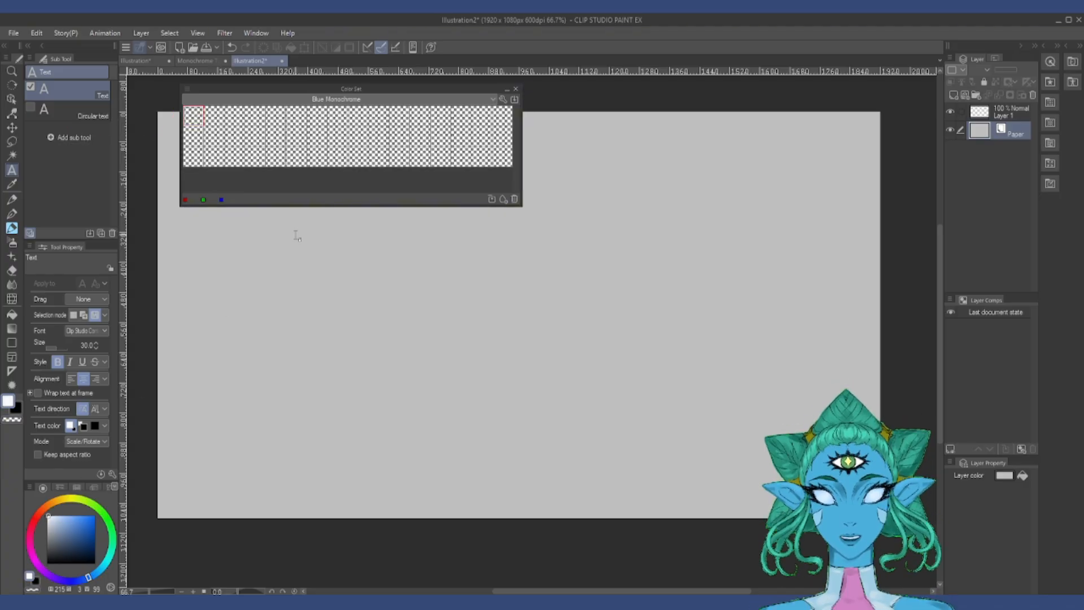
left_click(491, 199)
Step: Fill the second to fourth swatches of the first row with increasingly saturated bright blues at hue 215
left_click(213, 116)
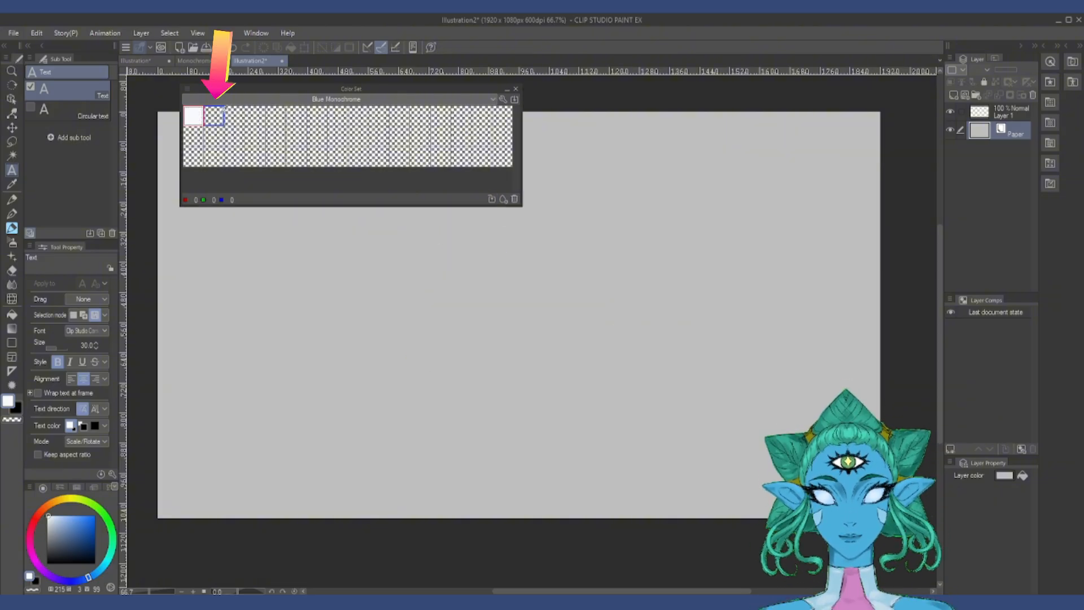
left_click(216, 114)
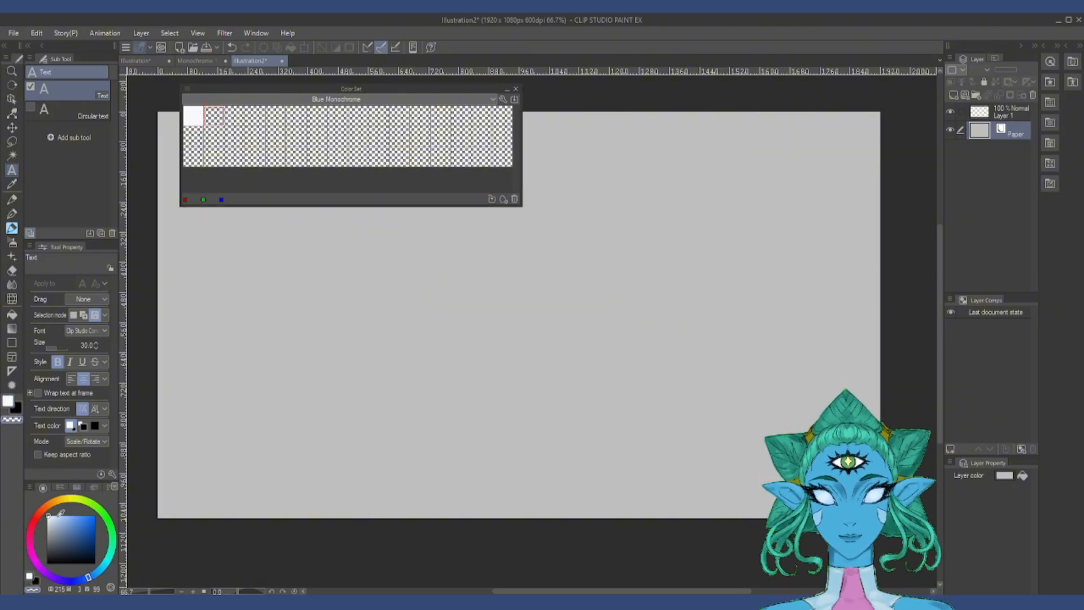
left_click(57, 516)
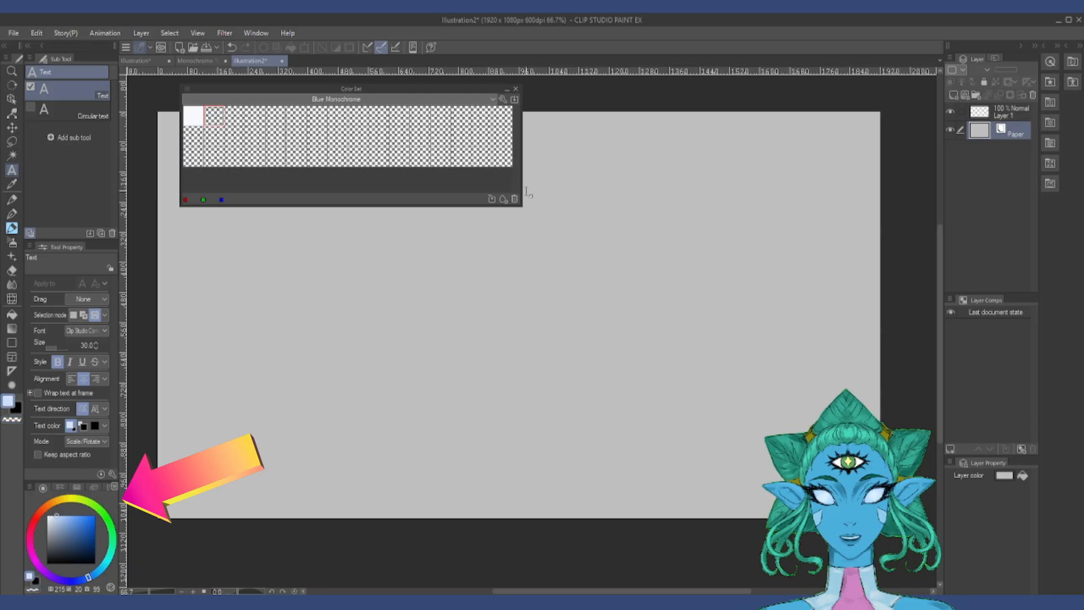
left_click(492, 199)
left_click(68, 516)
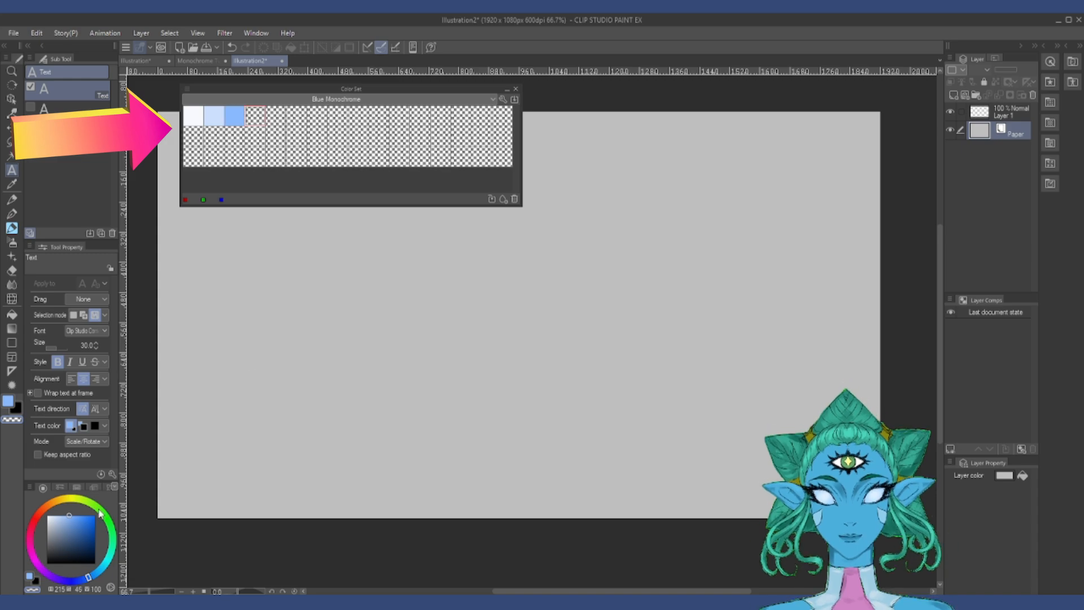
left_click(82, 512)
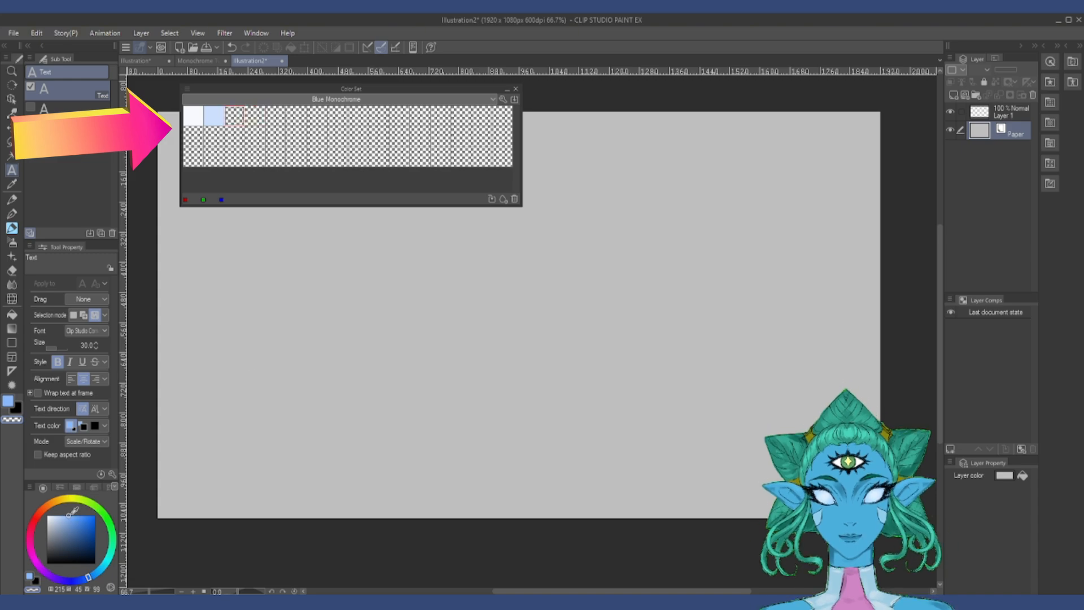
left_click(493, 199)
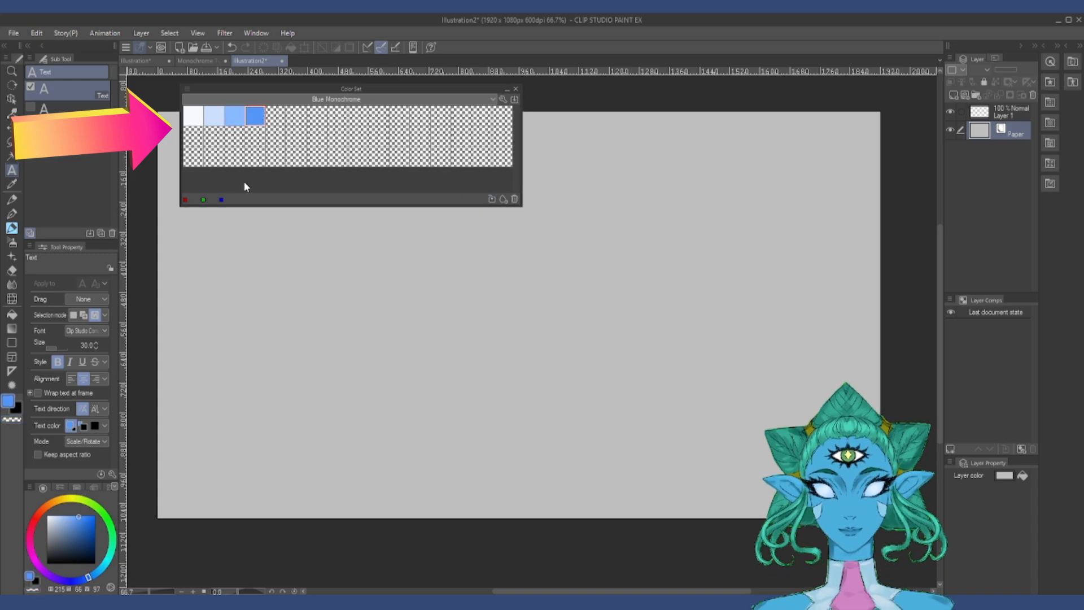
Step: Store more saturated blues in the fifth and sixth swatches of the first row, with saturations of 83 and 99
left_click(275, 117)
left_click(87, 517)
left_click(493, 199)
left_click(296, 117)
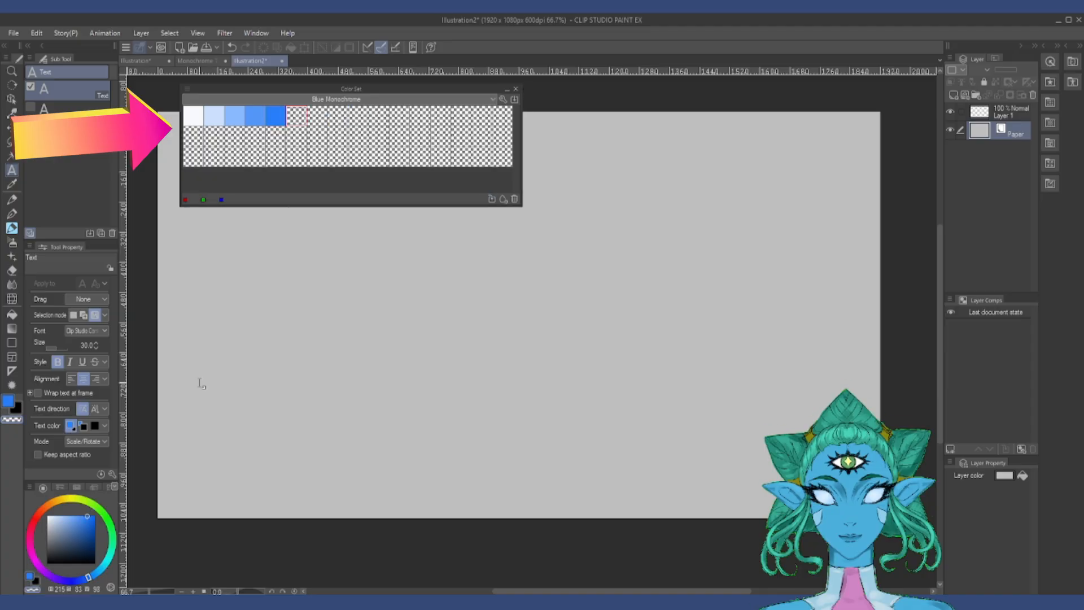
left_click(94, 515)
left_click(493, 199)
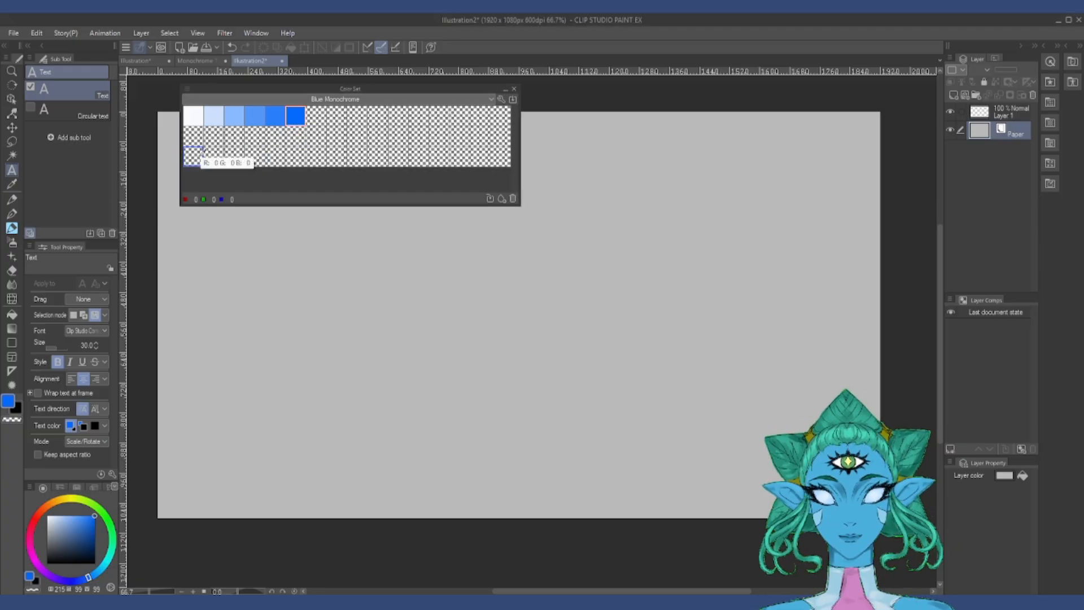
Step: Enlarge the Color Set palette and add placeholder swatches until the sixth row has six squares
left_click(193, 155)
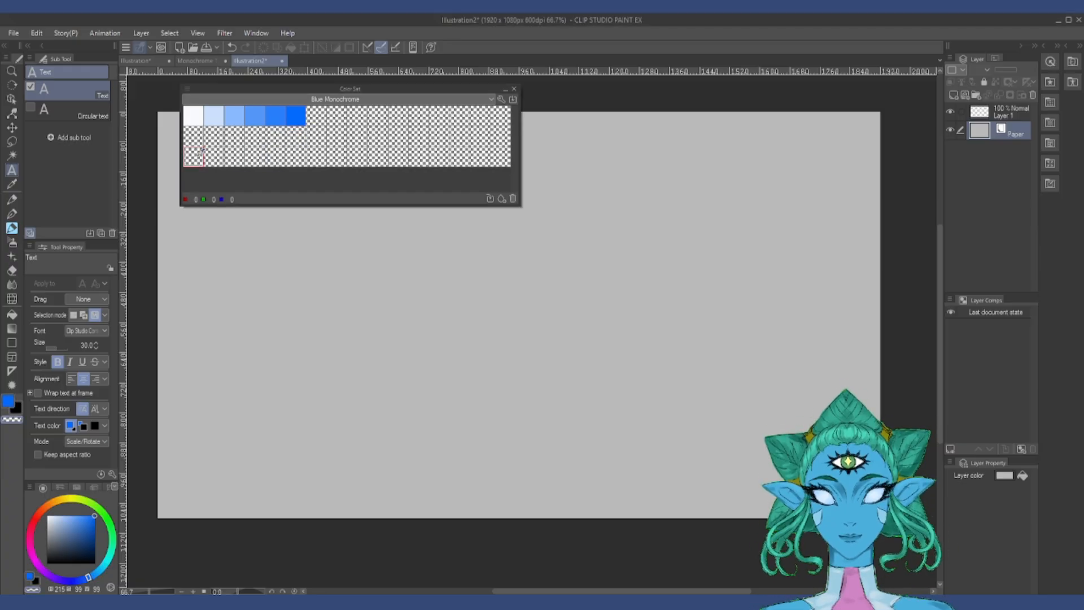
left_click(501, 200)
left_click_drag(520, 169, 544, 170)
left_click_drag(471, 207, 472, 290)
left_click(525, 283)
left_click(525, 284)
left_click(535, 283)
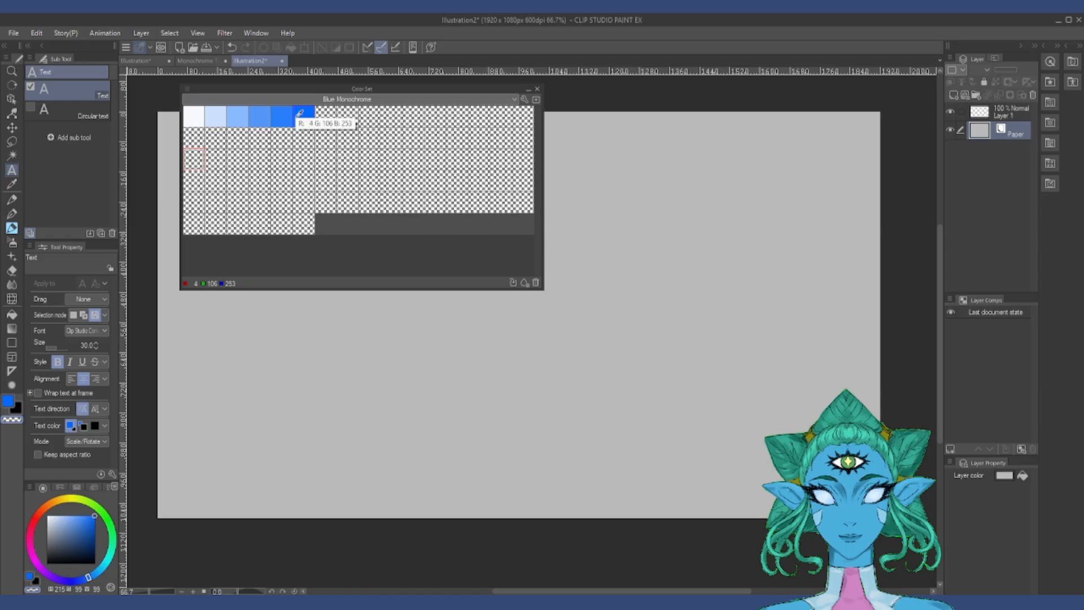
Step: Starting from the near-white swatch, store light and medium greys in the second and third rows of the first column
left_click(196, 114)
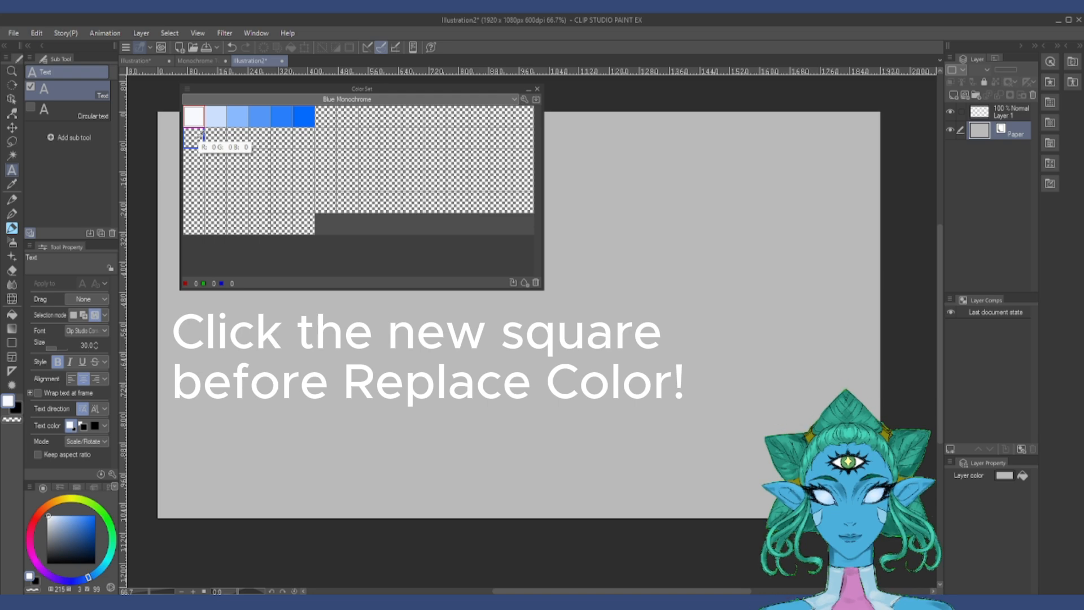
left_click(193, 138)
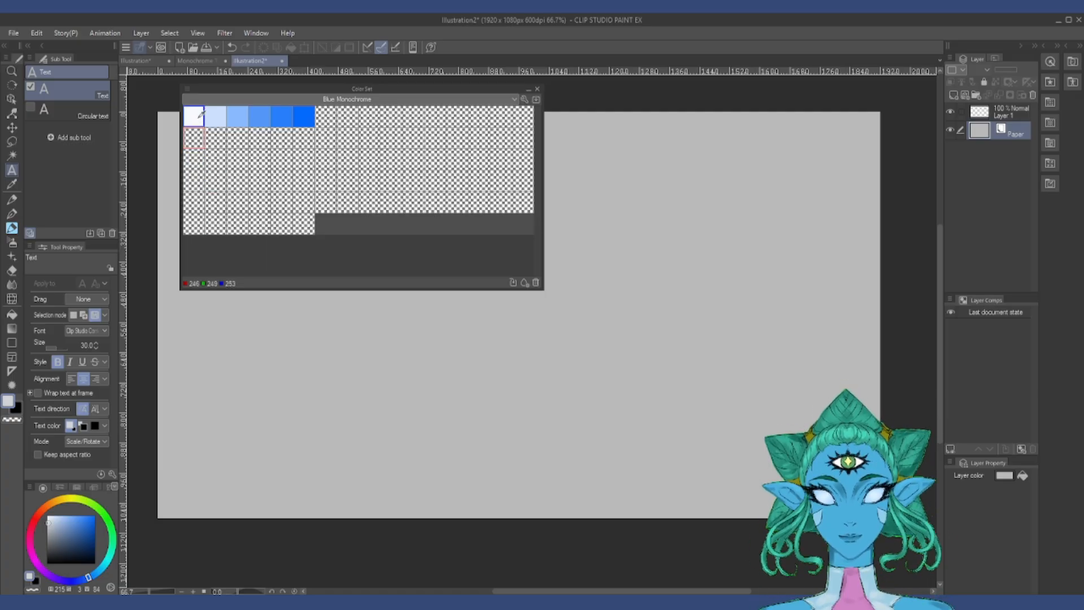
left_click(515, 284)
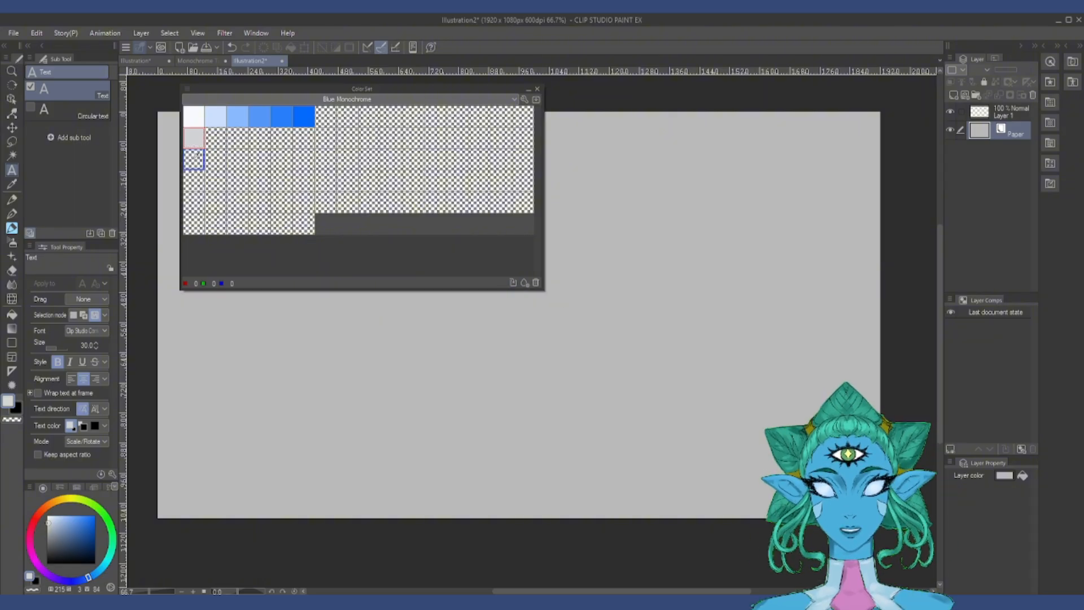
left_click(193, 159)
left_click(48, 532)
left_click(514, 283)
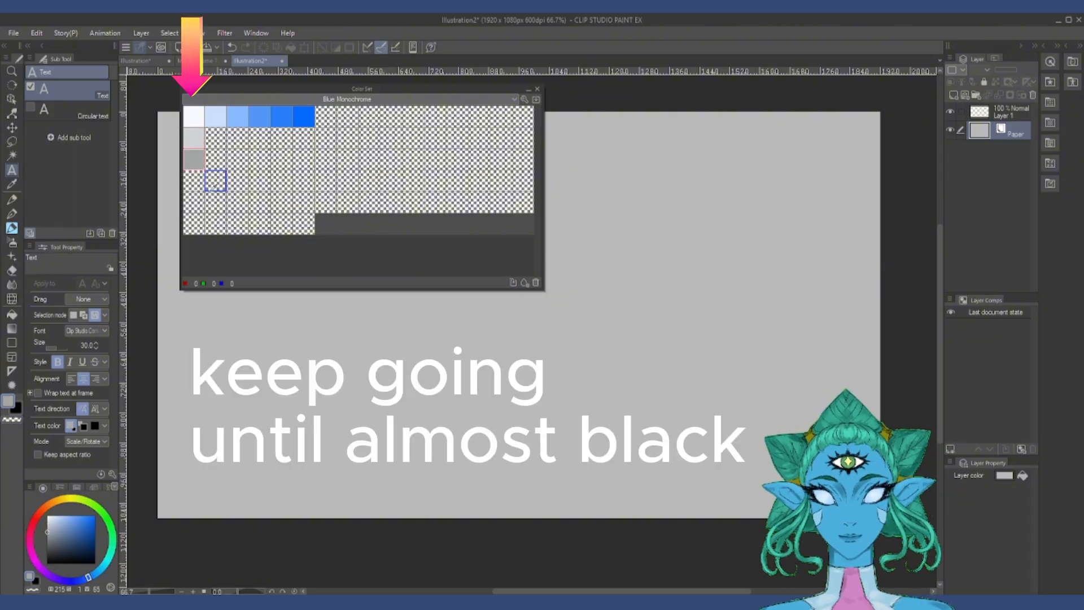
Step: Store progressively darker greys in rows four to six of the first column, ending at almost black
left_click(195, 181)
left_click(49, 539)
left_click(515, 282)
left_click(194, 202)
left_click(47, 547)
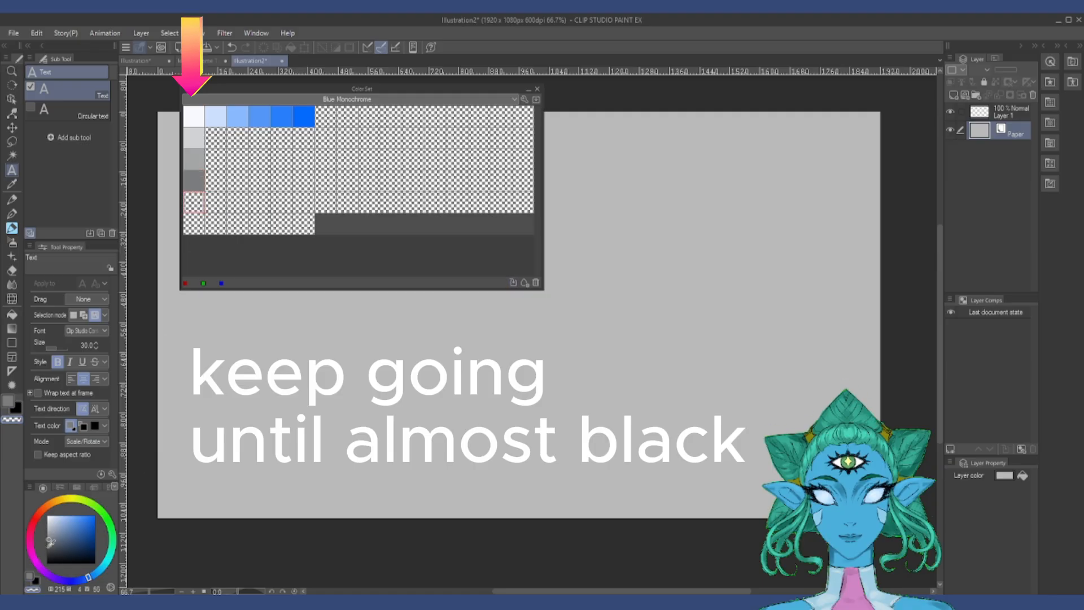
left_click(515, 282)
left_click(194, 223)
left_click(48, 557)
left_click(513, 283)
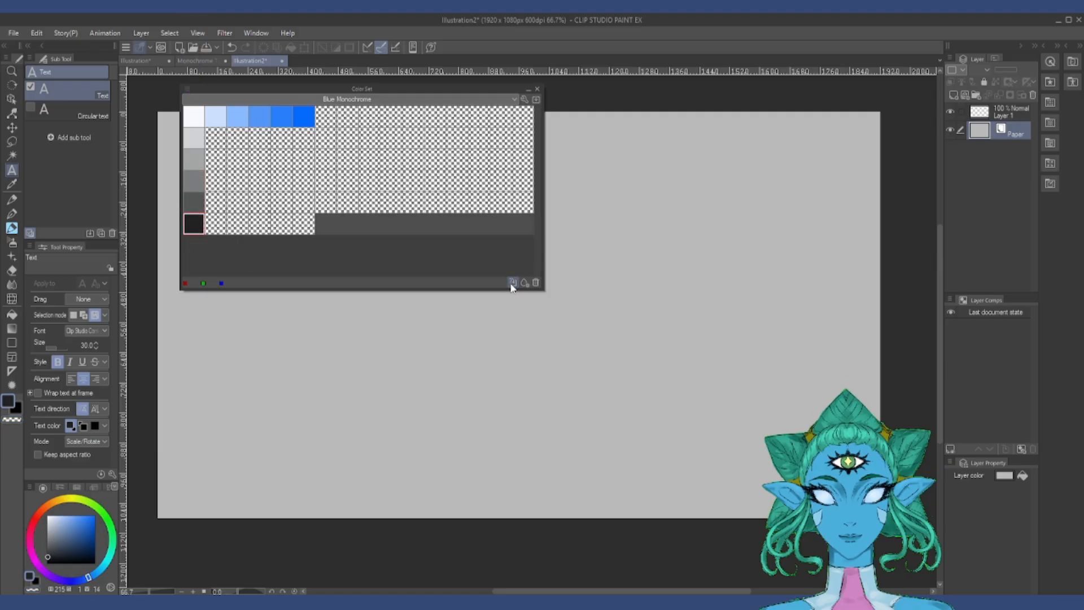
Step: Starting from the pale blue swatch, store two darker shades in the second and third rows of the second column
left_click(219, 109)
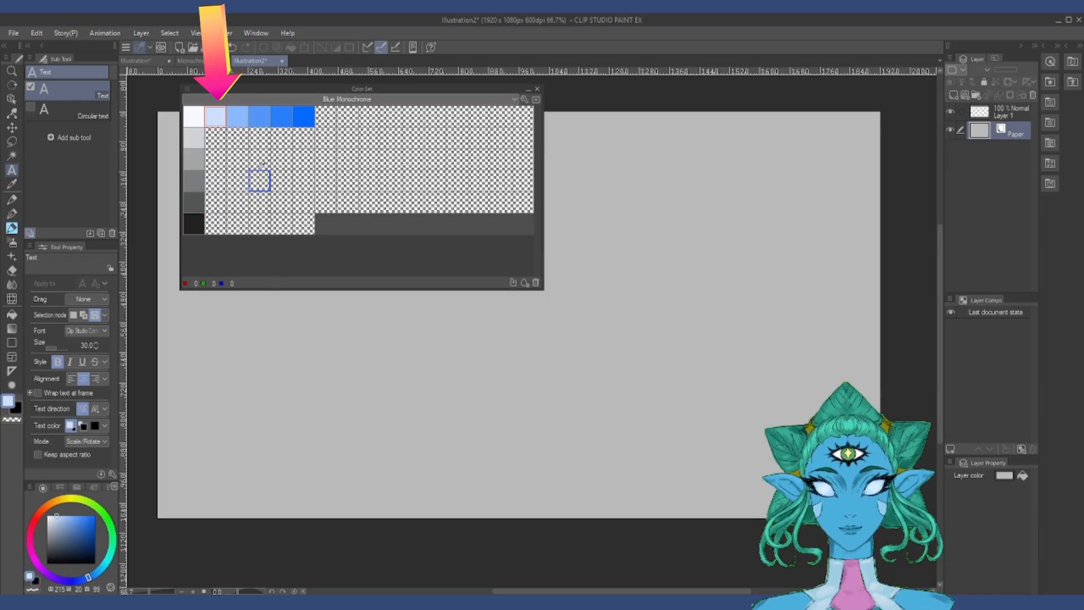
left_click(215, 137)
left_click(56, 525)
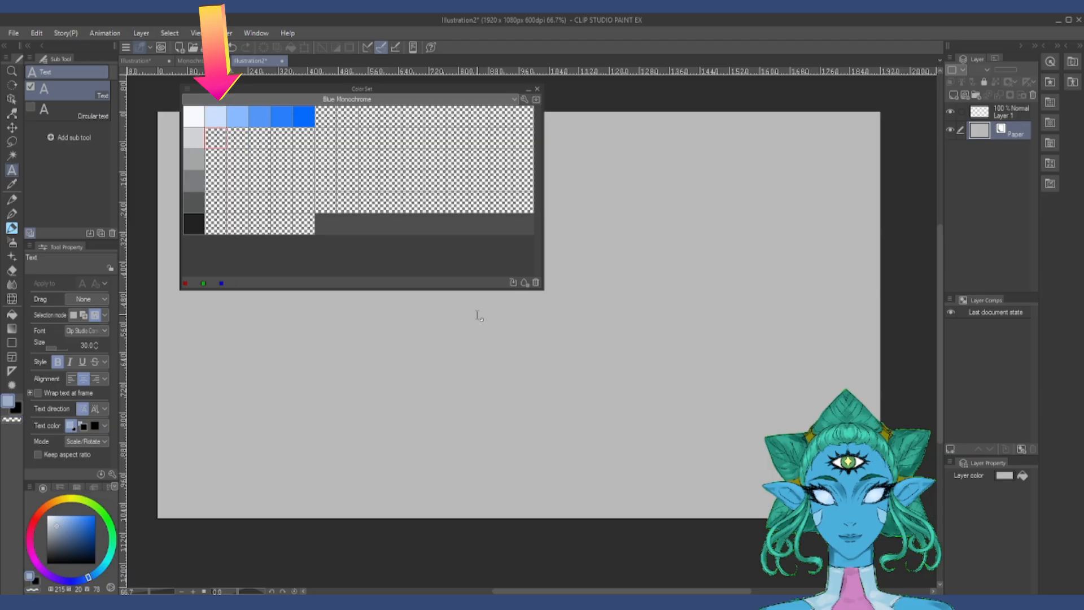
left_click(513, 283)
left_click(215, 159)
left_click(57, 533)
left_click(513, 283)
Step: Store progressively darker greyish blues in rows four to six of the second column, ending at almost black
left_click(215, 180)
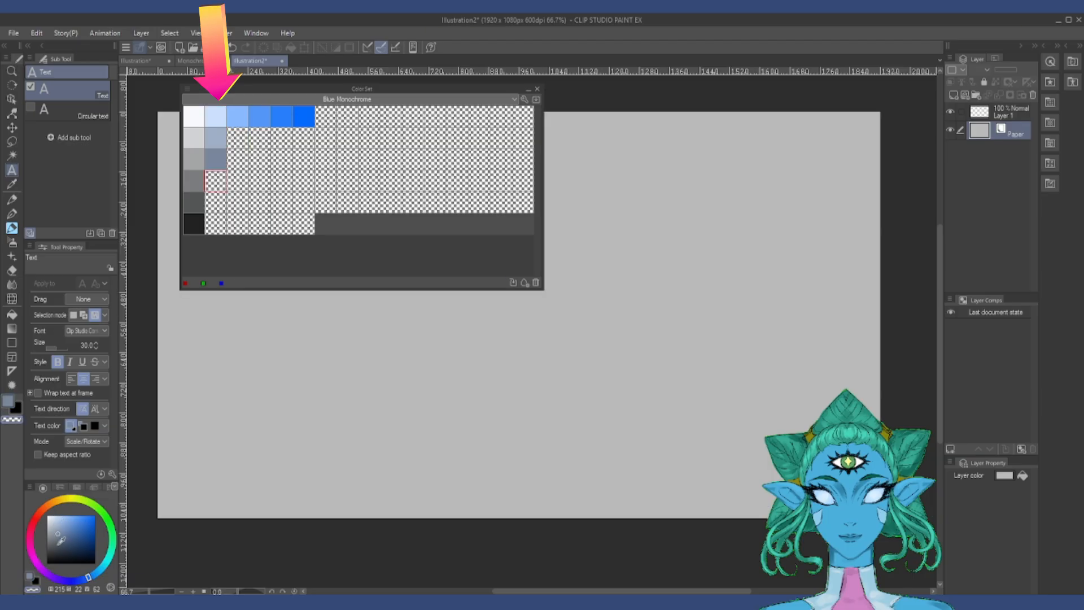
left_click(58, 540)
left_click(513, 282)
left_click(216, 202)
left_click(216, 224)
left_click(60, 558)
left_click(513, 282)
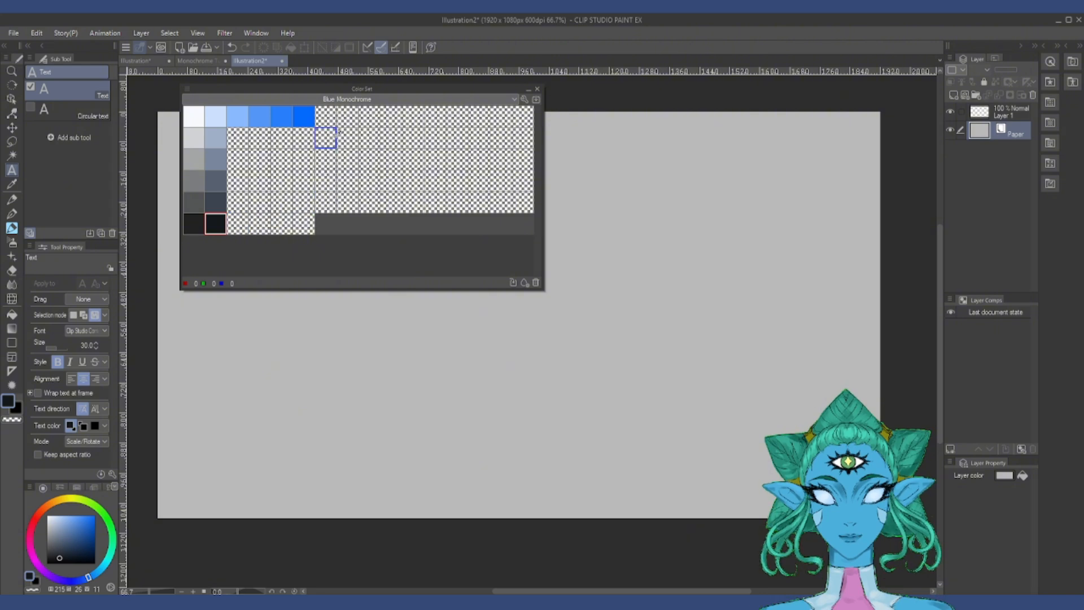
Step: Starting from the light blue swatch, store two darker shades in the second and third rows of the third column
left_click(238, 116)
left_click(237, 138)
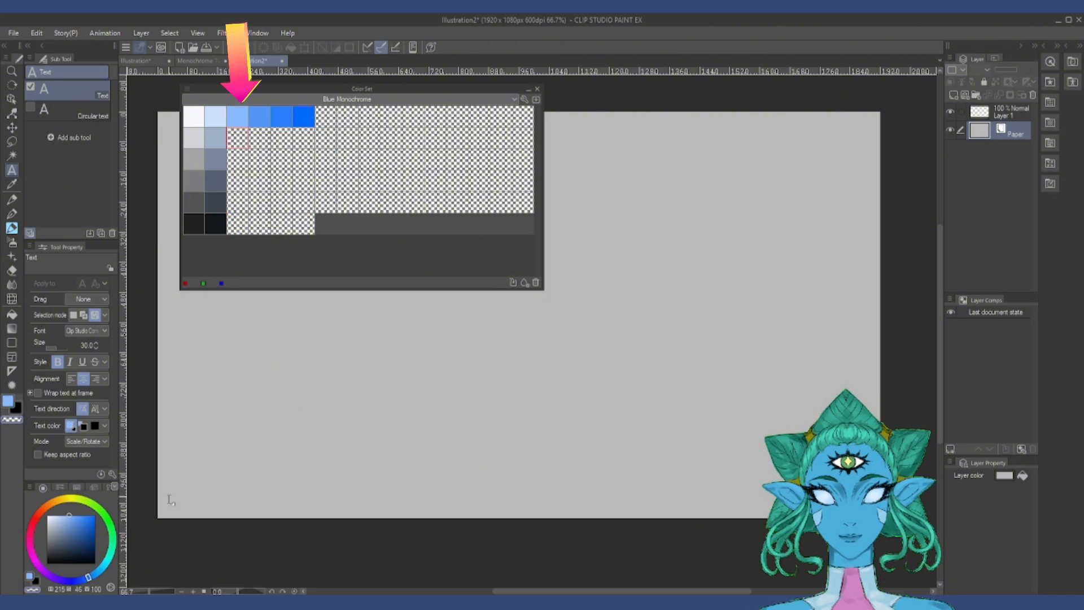
left_click(69, 523)
left_click(513, 282)
left_click(237, 159)
left_click(67, 531)
left_click(513, 282)
Step: Store progressively darker muted blues in the remaining rows of the third column, ending at almost black
left_click(237, 181)
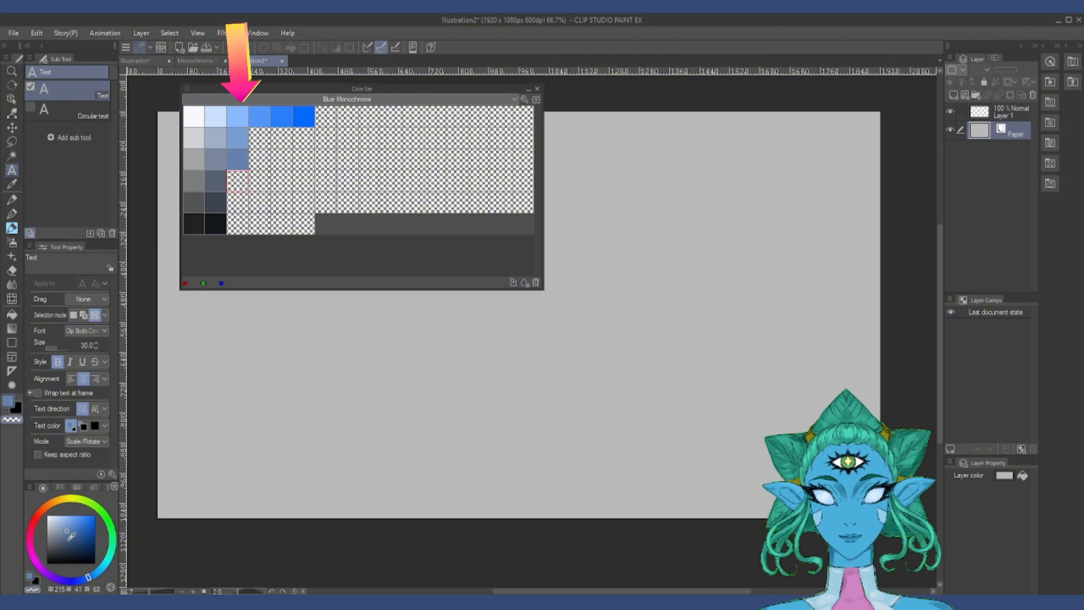
left_click(68, 539)
left_click(513, 283)
left_click(68, 556)
left_click(513, 282)
Step: Fill the fourth column below its medium blue swatch with progressively darker shades, ending at almost black
left_click(259, 117)
left_click(259, 137)
left_click(80, 523)
left_click(513, 282)
left_click(260, 159)
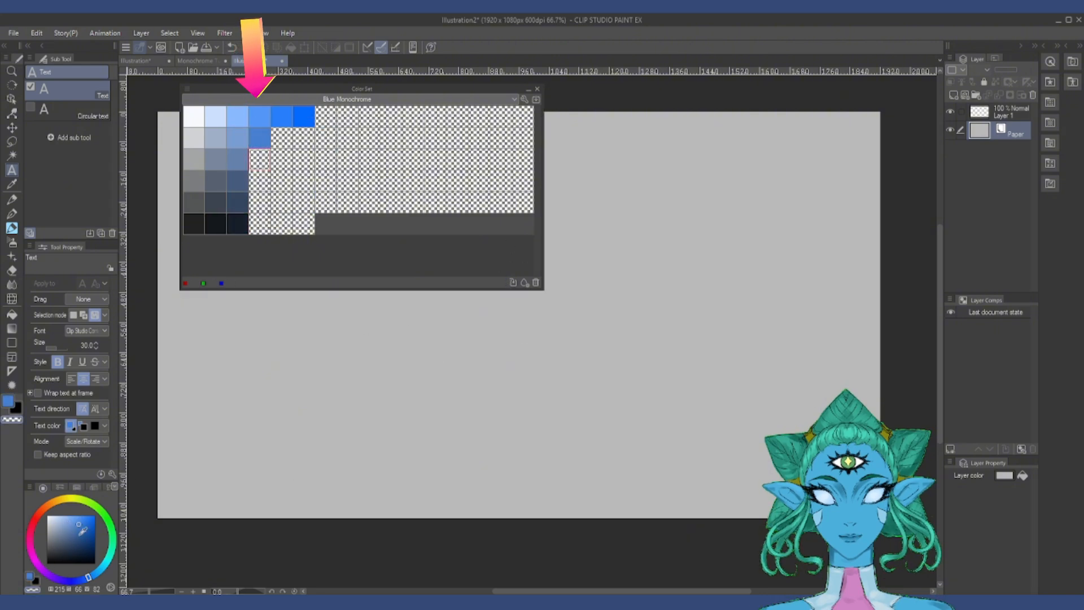
left_click(80, 533)
left_click(513, 283)
left_click(259, 224)
left_click(80, 558)
left_click(513, 282)
Step: Starting from the fifth swatch of the first row, store two darker shades in the second and third rows of that column
left_click(282, 116)
left_click(281, 137)
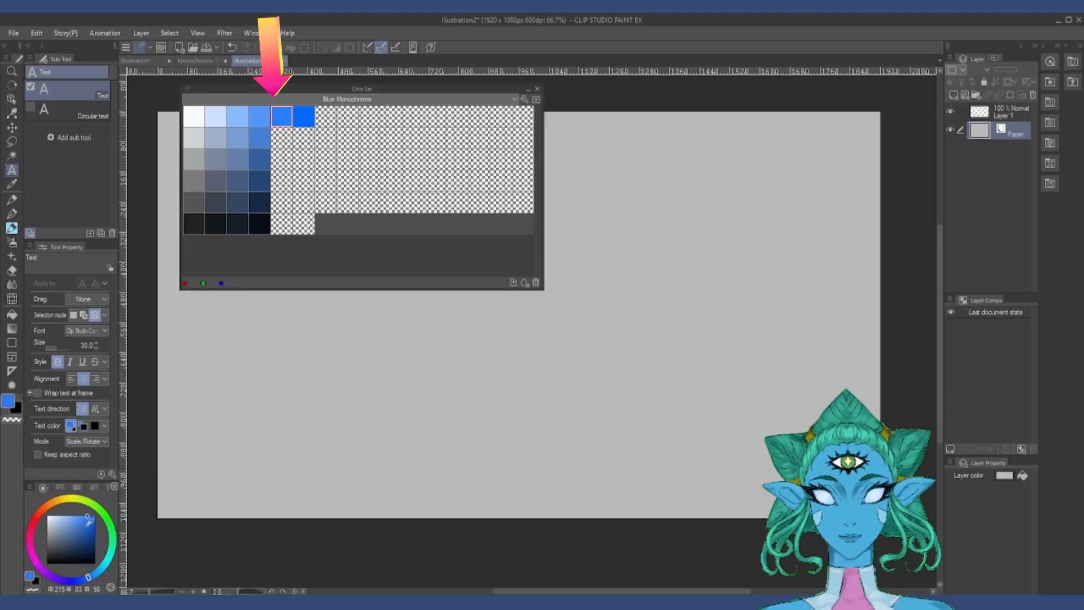
left_click(88, 524)
left_click(513, 283)
left_click(87, 531)
left_click(513, 282)
Step: Store progressively darker saturated blues in rows four to six of the fifth column
left_click(281, 180)
left_click(88, 539)
left_click(513, 282)
left_click(282, 202)
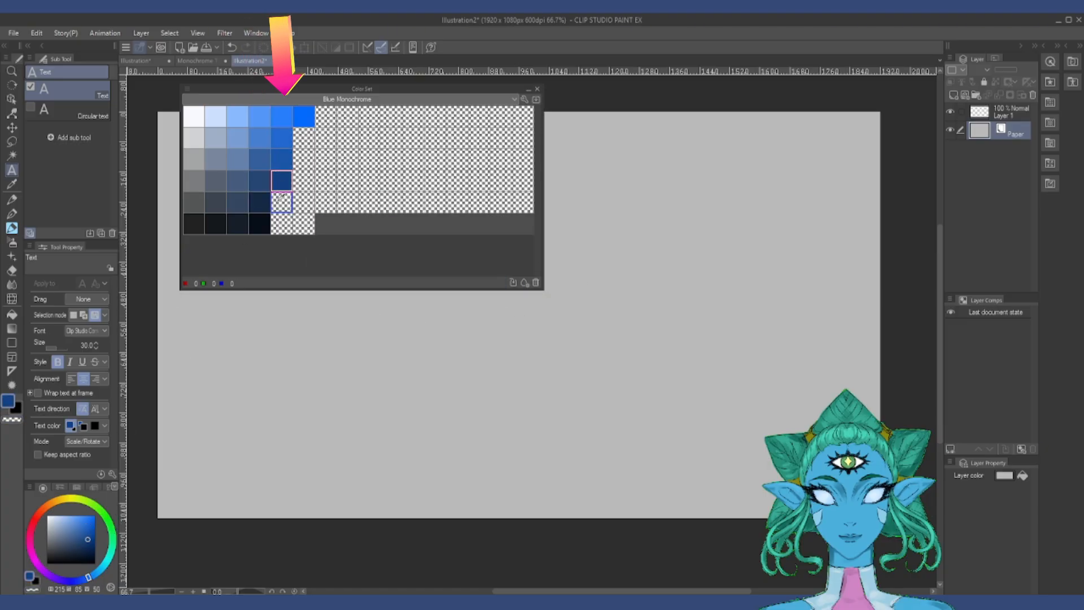
left_click(88, 548)
left_click(513, 282)
Step: Fill the sixth column below its most saturated blue with progressively darker shades, ending at almost black
left_click(95, 522)
left_click(513, 282)
left_click(304, 159)
left_click(95, 531)
left_click(513, 283)
left_click(303, 180)
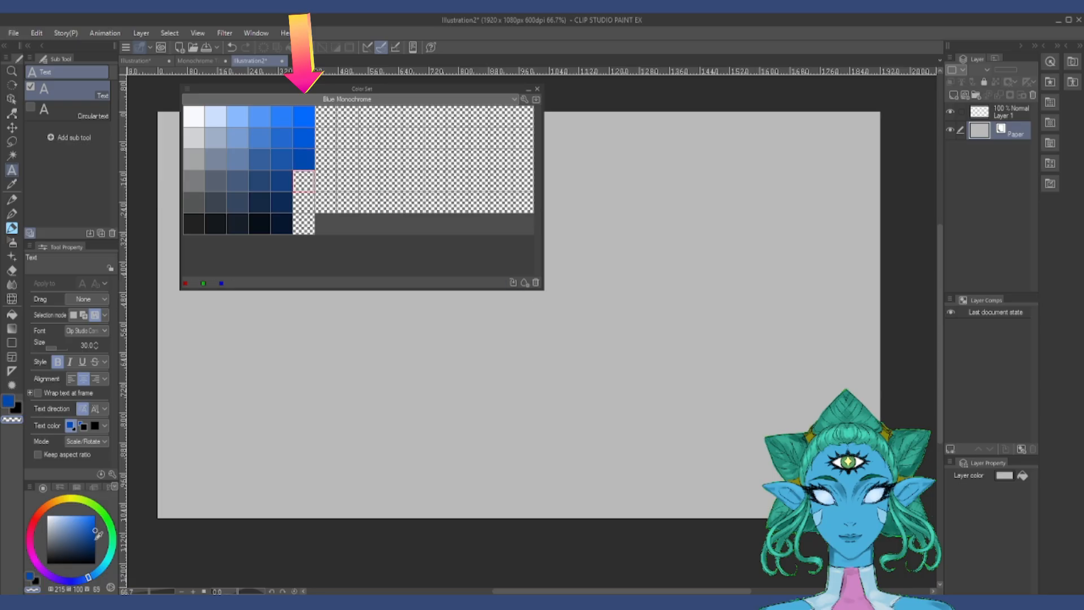
left_click(95, 539)
left_click(513, 282)
left_click(95, 556)
left_click(513, 282)
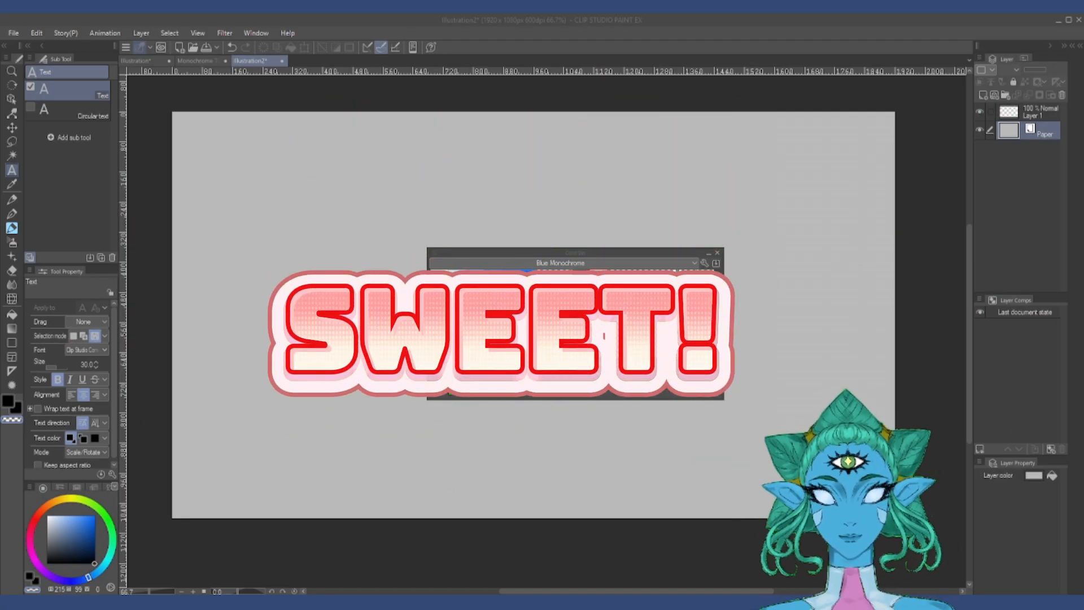
Step: Fill Layer 1 with the muted mid-blue from the third row and third column of the color set
left_click(581, 248)
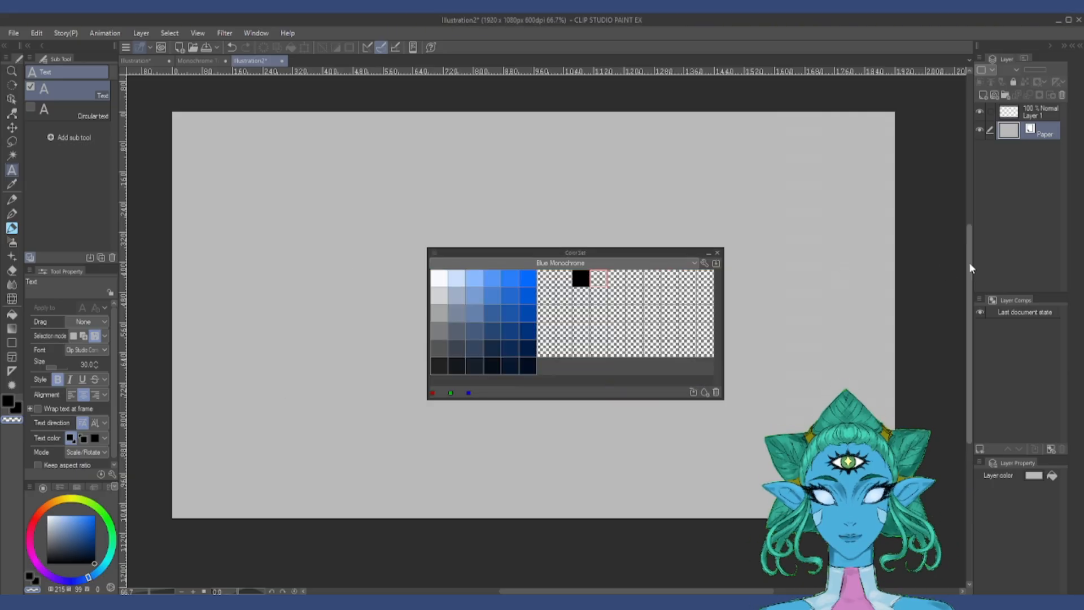
left_click(1025, 119)
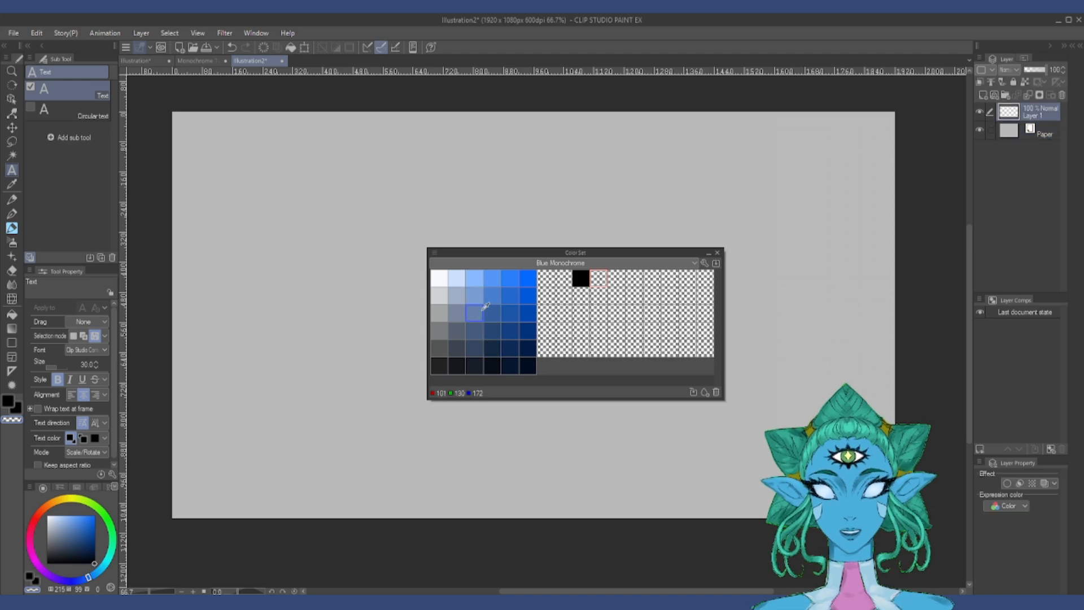
left_click(483, 310)
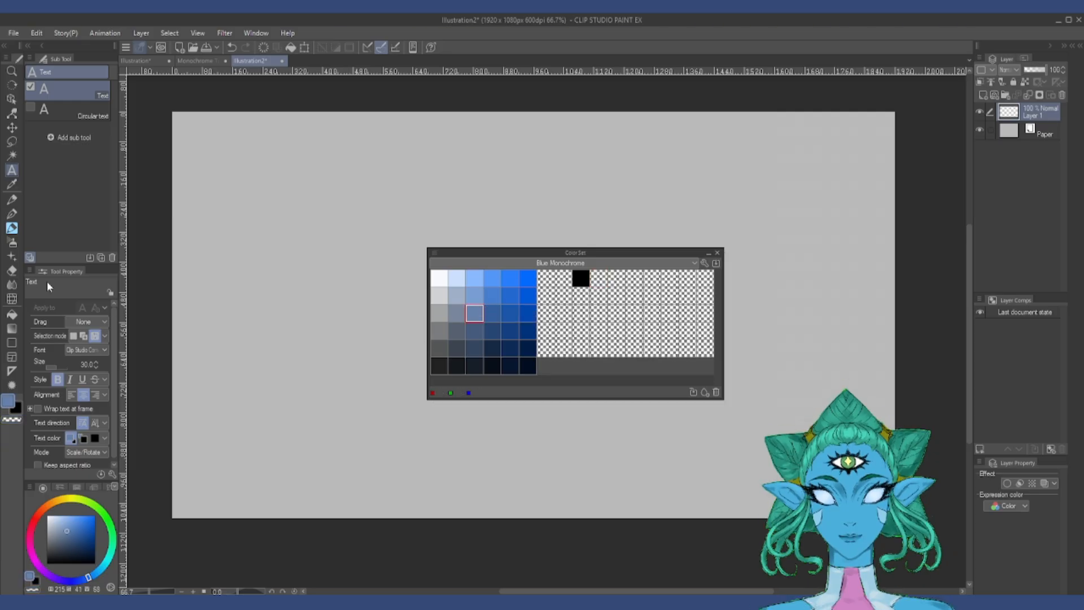
left_click(16, 320)
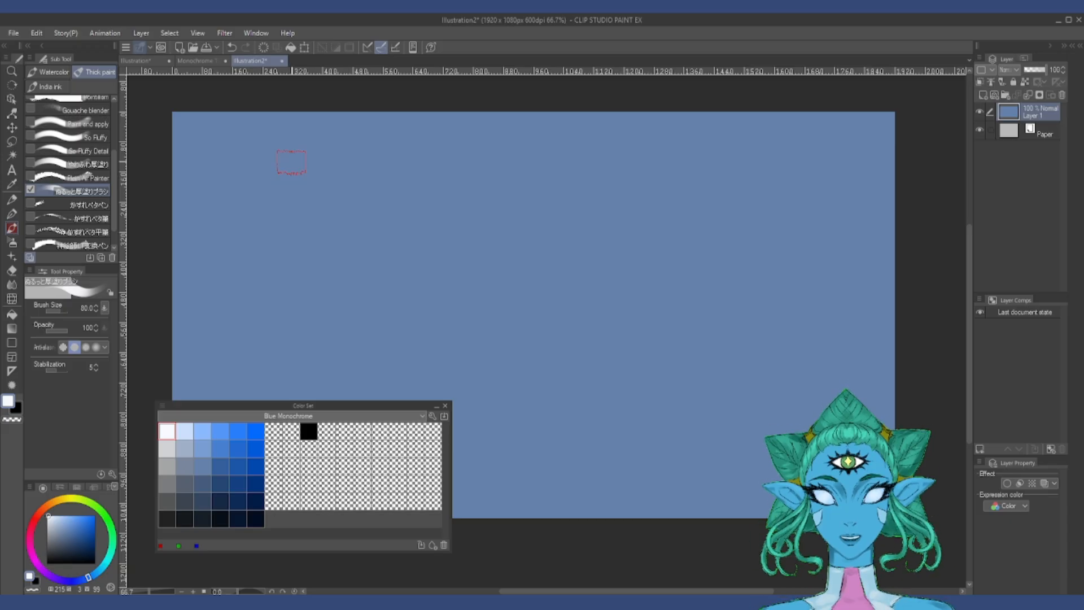
Step: Paint groups of short, overlapping thick-paint strokes on Layer 1 with the color set's swatches, from lightest to darkest row
mouse_move(252, 141)
left_mouse_down()
mouse_move(261, 172)
mouse_move(266, 154)
mouse_move(273, 212)
left_mouse_up()
left_click(203, 431)
left_click(256, 449)
left_click_drag(330, 270, 320, 320)
left_click(167, 466)
left_click_drag(303, 405, 311, 452)
left_click(264, 565)
left_click_drag(524, 265, 515, 306)
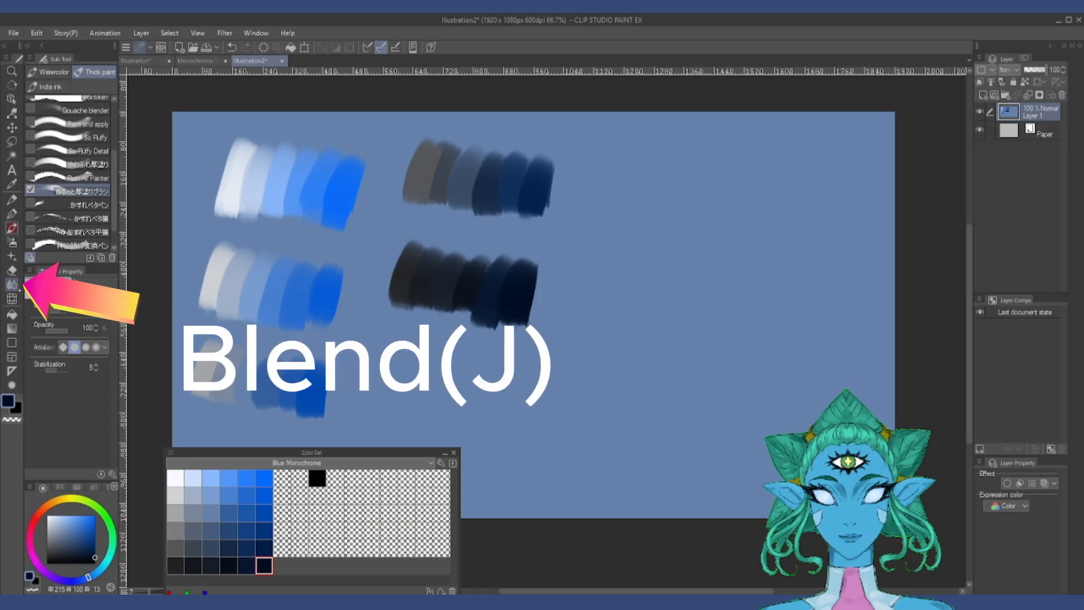
Step: Blend the strokes within each of the five painted groups into smooth gradients using the Painterly blender at size 80
key("j")
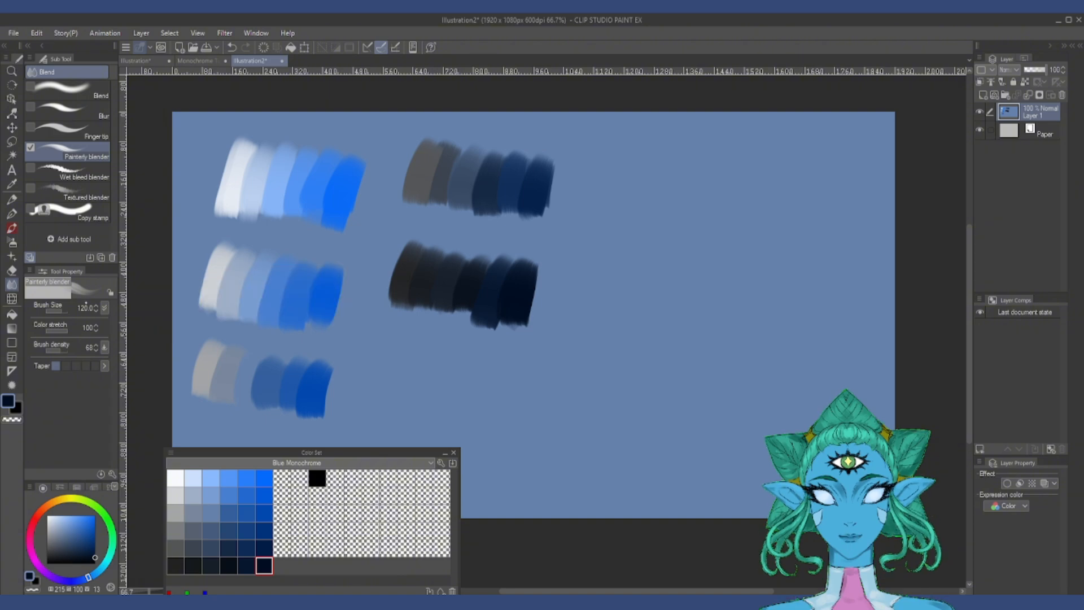
mouse_move(247, 174)
left_mouse_down()
mouse_move(341, 174)
mouse_move(311, 219)
mouse_move(299, 154)
mouse_move(271, 204)
left_mouse_up()
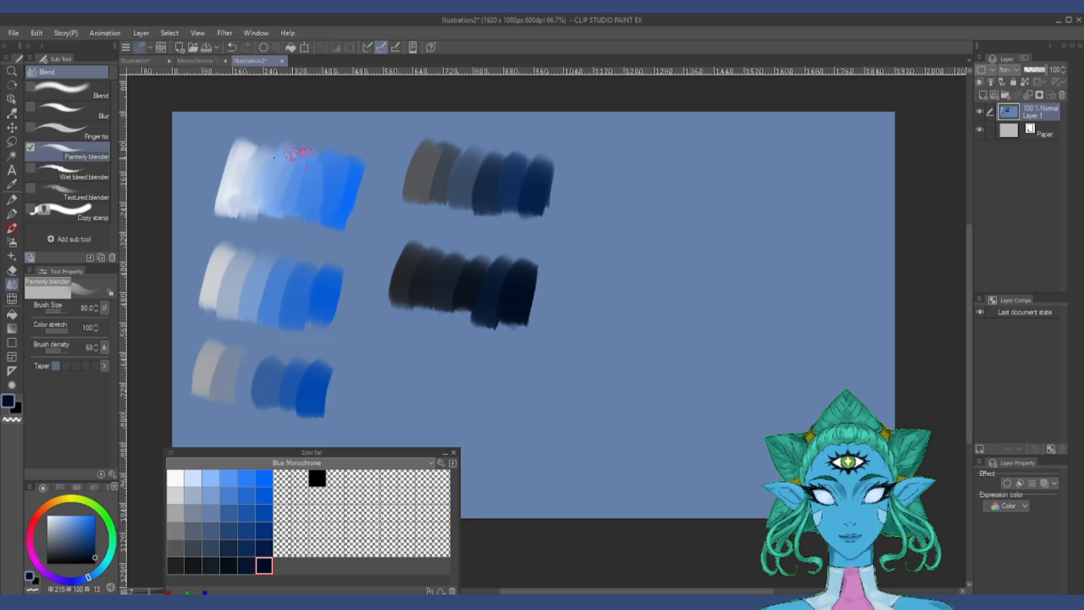
mouse_move(314, 272)
left_mouse_down()
mouse_move(310, 319)
mouse_move(252, 283)
mouse_move(223, 294)
left_mouse_up()
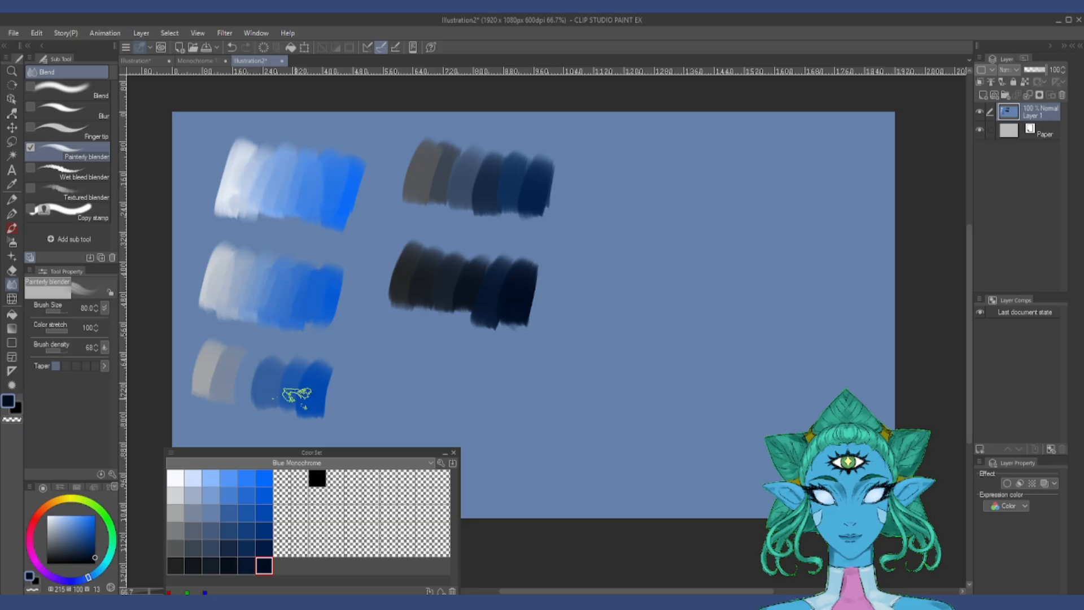
mouse_move(295, 395)
left_mouse_down()
mouse_move(268, 364)
mouse_move(208, 387)
left_mouse_up()
mouse_move(538, 174)
left_mouse_down()
mouse_move(491, 172)
mouse_move(435, 154)
left_mouse_up()
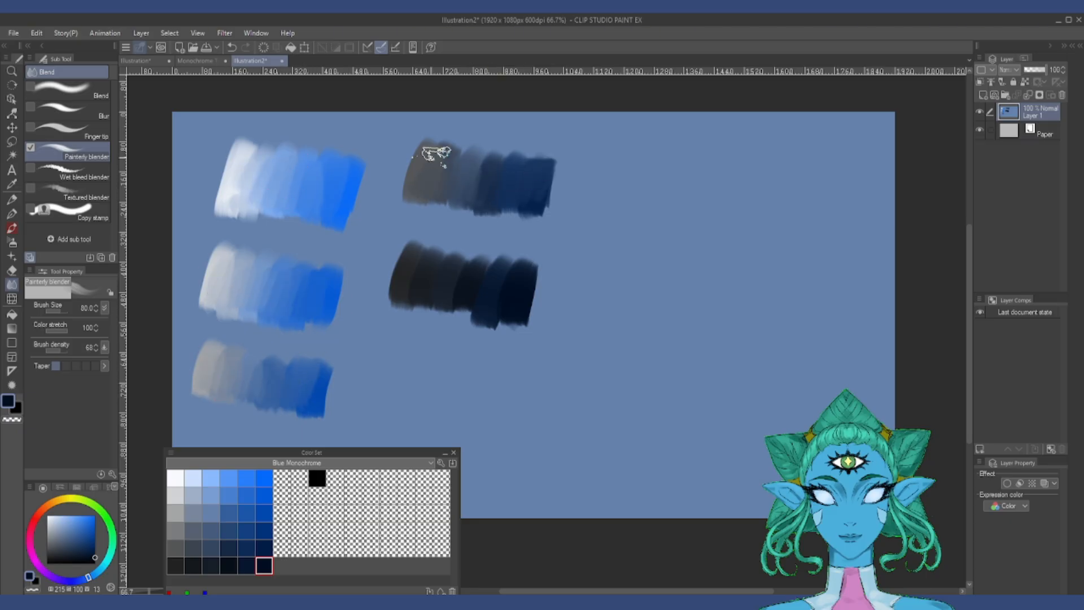
mouse_move(501, 275)
left_mouse_down()
mouse_move(460, 292)
mouse_move(435, 278)
left_mouse_up()
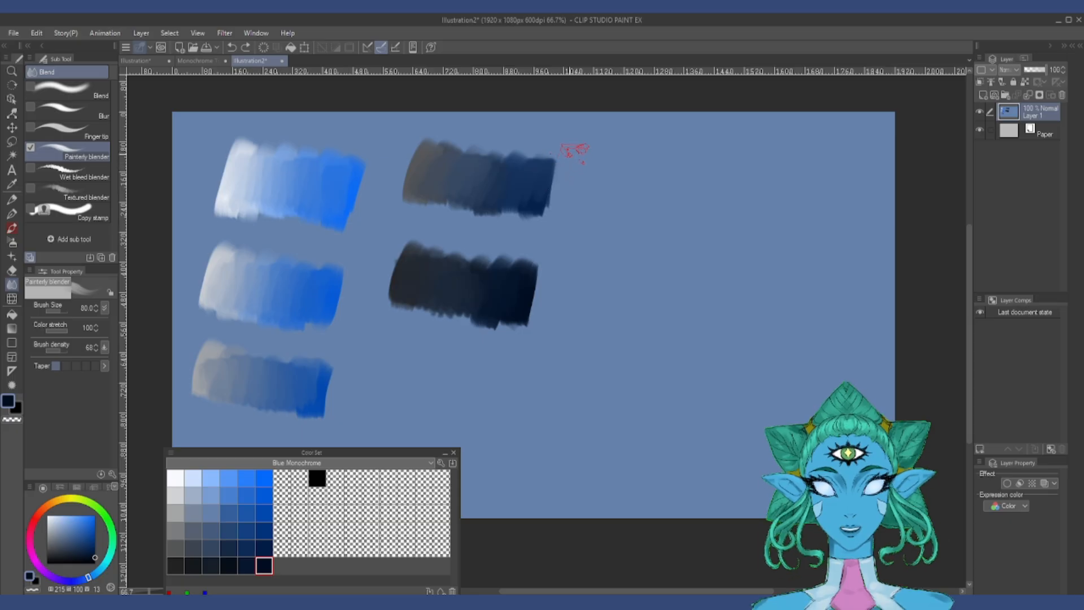
Step: Soften the outer edges of all five groups into the blue background with the Painterly blender, enlarging it to 120
mouse_move(476, 137)
left_mouse_down()
mouse_move(558, 155)
mouse_move(462, 202)
mouse_move(415, 198)
mouse_move(481, 140)
left_mouse_up()
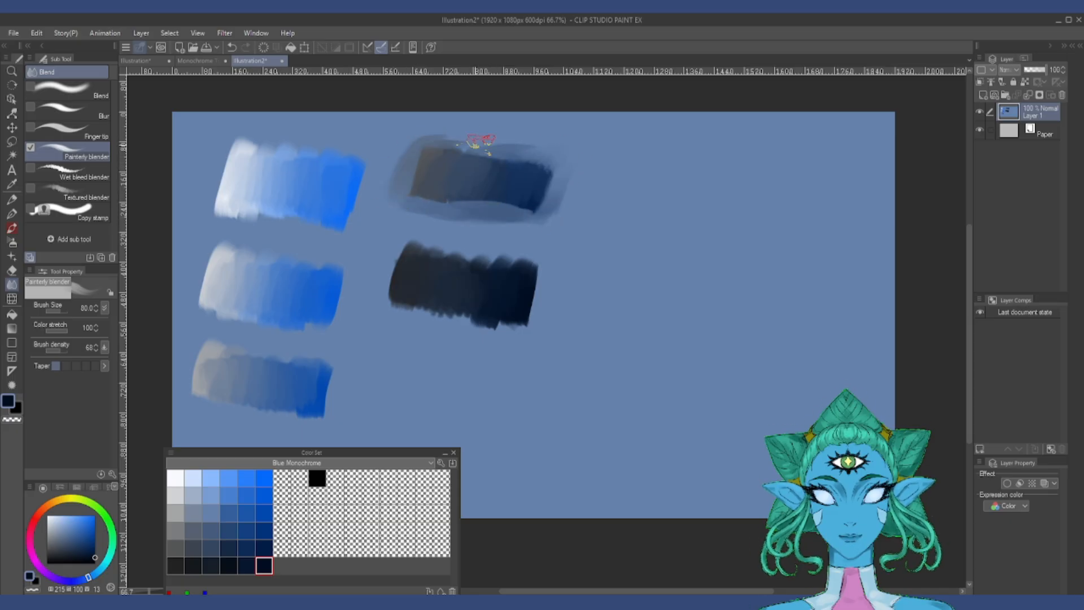
mouse_move(406, 243)
left_mouse_down()
mouse_move(518, 235)
mouse_move(508, 319)
mouse_move(388, 262)
mouse_move(376, 161)
mouse_move(213, 169)
mouse_move(310, 242)
mouse_move(307, 331)
mouse_move(350, 364)
mouse_move(201, 322)
mouse_move(330, 356)
left_mouse_up()
key("bracketright")
key("bracketright")
mouse_move(568, 346)
left_mouse_down()
mouse_move(469, 343)
mouse_move(461, 319)
mouse_move(377, 284)
mouse_move(379, 250)
left_mouse_up()
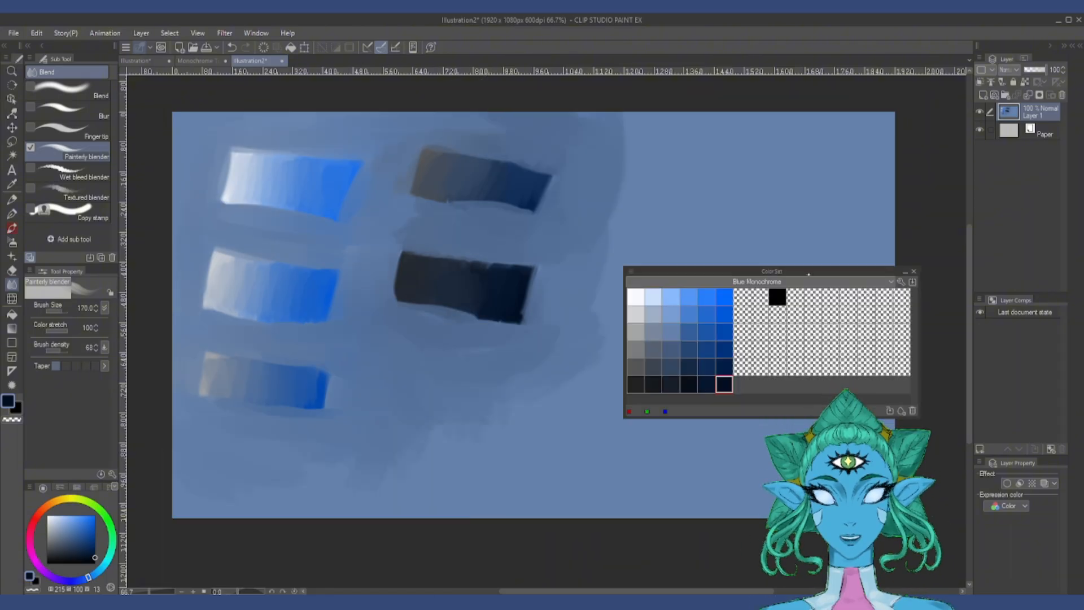
Step: Move the Color Set palette off the painted area and smooth the surrounding tones with a reduced Blur brush
left_click_drag(821, 270, 900, 271)
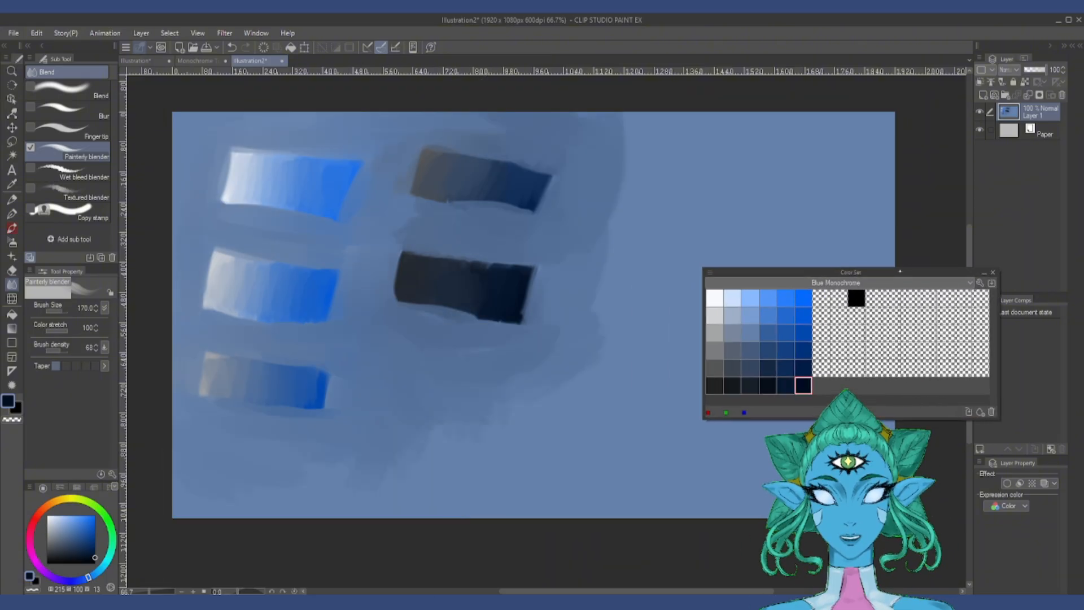
left_click(68, 111)
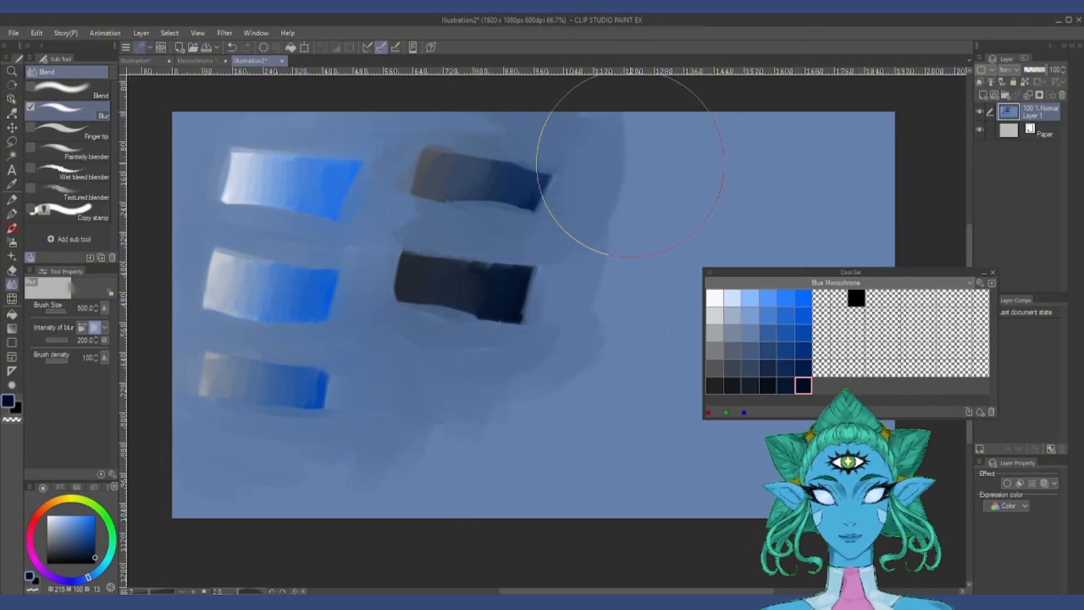
key("bracketleft")
key("bracketleft")
key("bracketleft")
key("bracketleft")
key("bracketleft")
key("bracketleft")
Step: Smooth the background at size 150 and the lower two light-to-blue patches at size 80 with the Blend sub tool
left_click(59, 89)
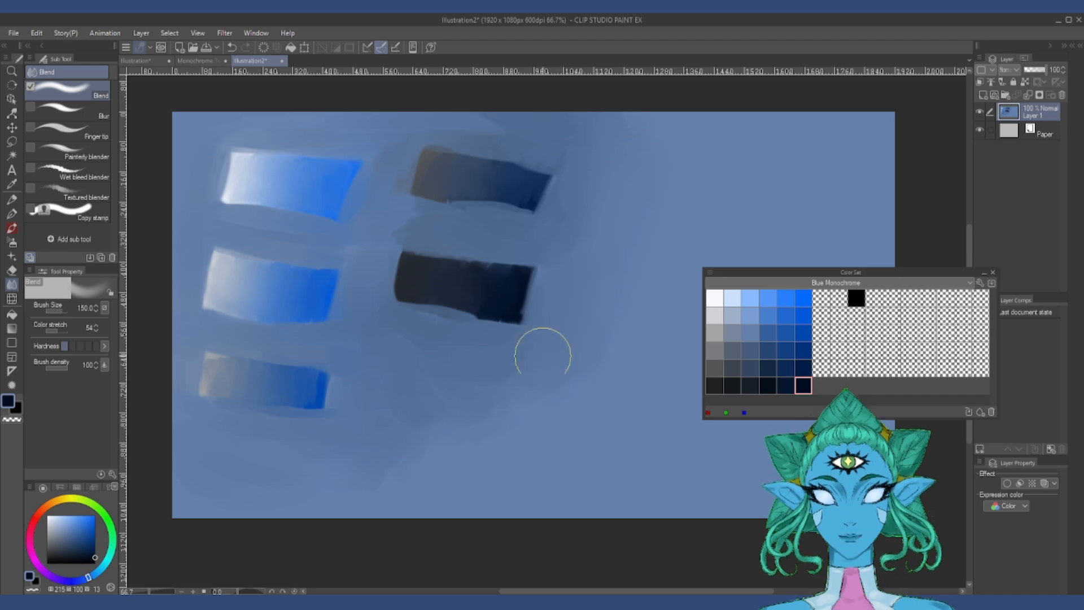
mouse_move(503, 316)
left_mouse_down()
mouse_move(360, 338)
mouse_move(220, 447)
left_mouse_up()
key("bracketleft")
key("bracketleft")
key("bracketleft")
left_click_drag(243, 381, 331, 384)
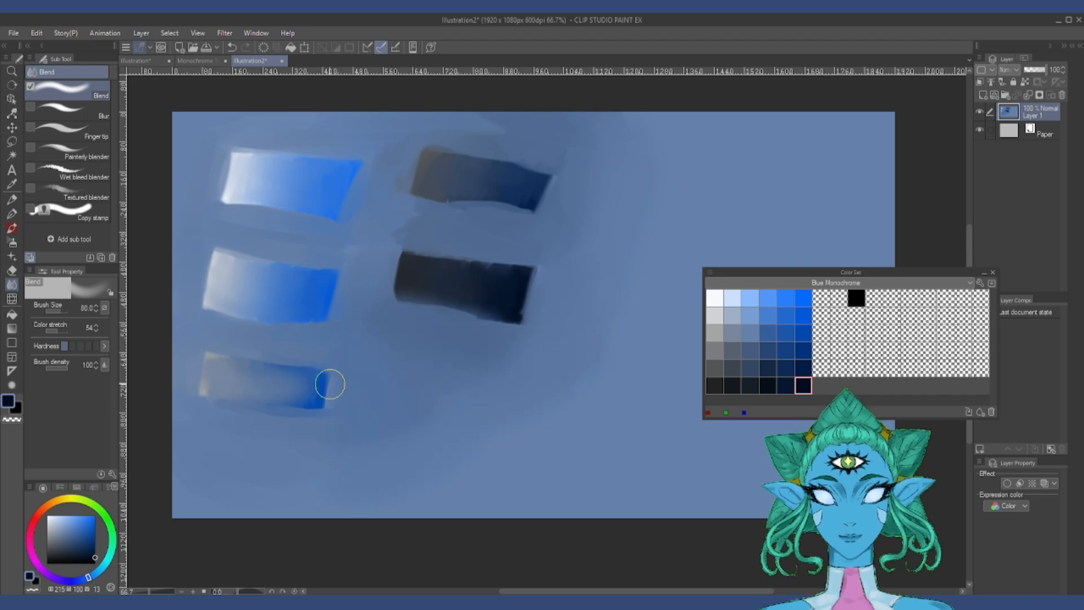
left_click_drag(250, 285, 268, 295)
Step: Smear the brown-to-navy patch into jagged diagonal streaks with the Finger tip sub tool at sizes 40 and 60
left_click(53, 331)
left_click_drag(280, 183, 299, 187)
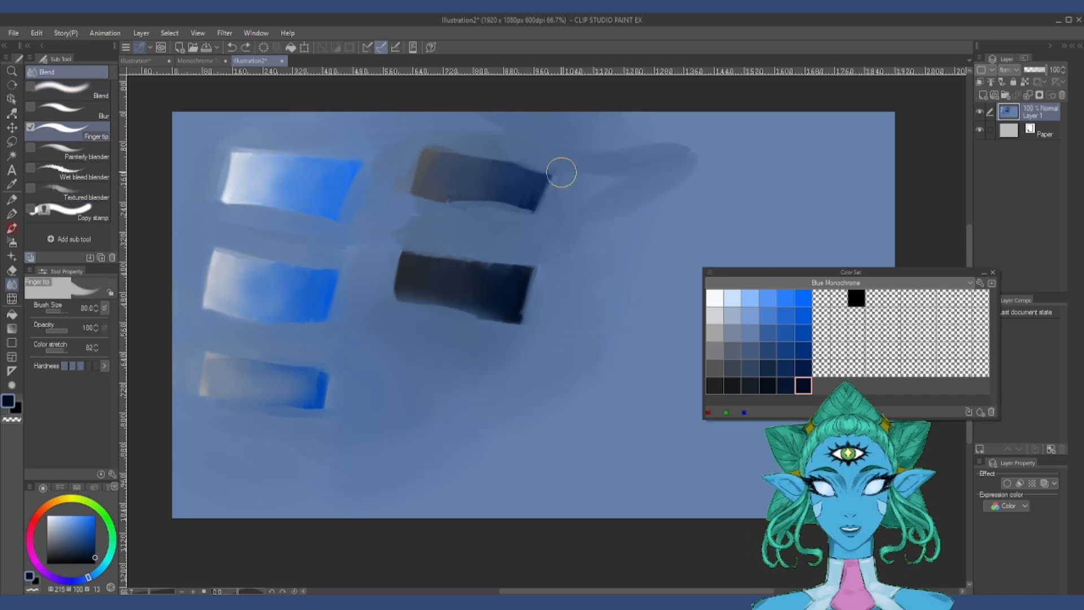
key("bracketleft")
key("bracketleft")
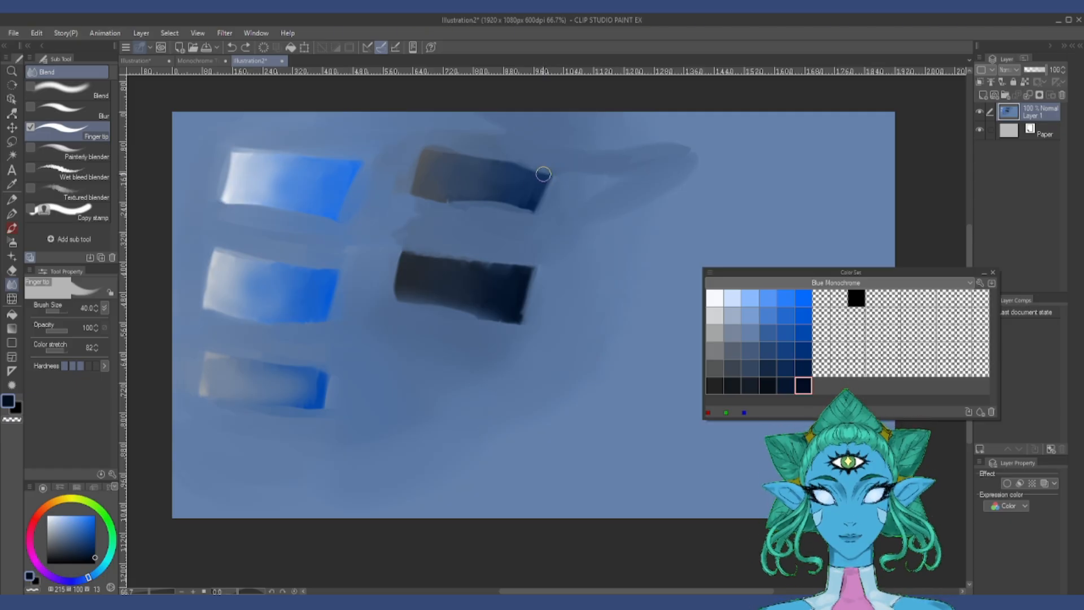
mouse_move(519, 173)
left_mouse_down()
mouse_move(554, 152)
mouse_move(565, 164)
left_mouse_up()
left_click_drag(533, 195, 563, 181)
key("bracketright")
key("bracketright")
left_click_drag(449, 165, 508, 148)
left_click_drag(451, 183, 502, 166)
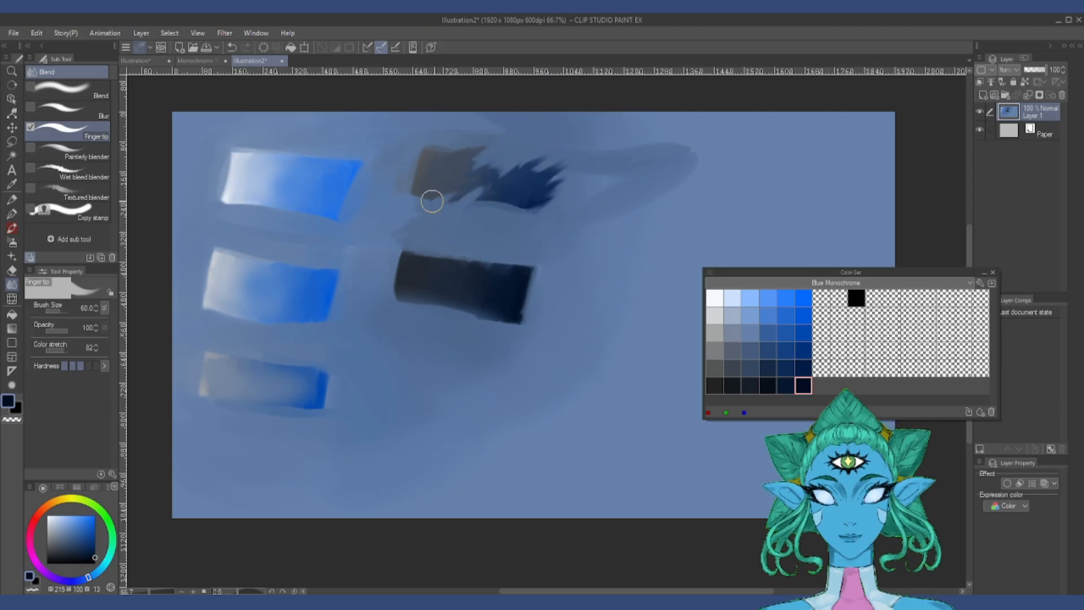
left_click_drag(432, 201, 502, 196)
Step: Pull jagged Finger tip streaks out of the near-black patch's edges at size 60
left_click_drag(480, 280, 487, 259)
left_click_drag(446, 276, 423, 242)
left_click_drag(435, 306, 457, 293)
left_click_drag(520, 276, 553, 248)
left_click_drag(497, 324, 526, 309)
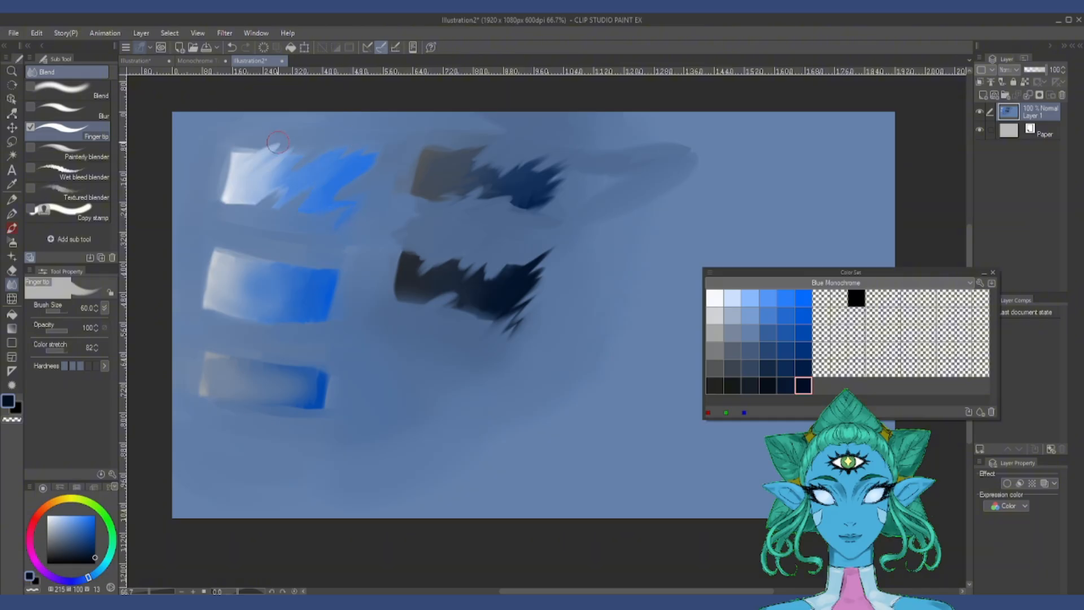
Step: Smear the three light-to-blue patches into diagonal streaks with the Finger tip sub tool at size 60
left_click_drag(277, 142, 204, 198)
mouse_move(270, 282)
left_mouse_down()
mouse_move(324, 292)
mouse_move(234, 248)
left_mouse_up()
left_click_drag(282, 369, 202, 402)
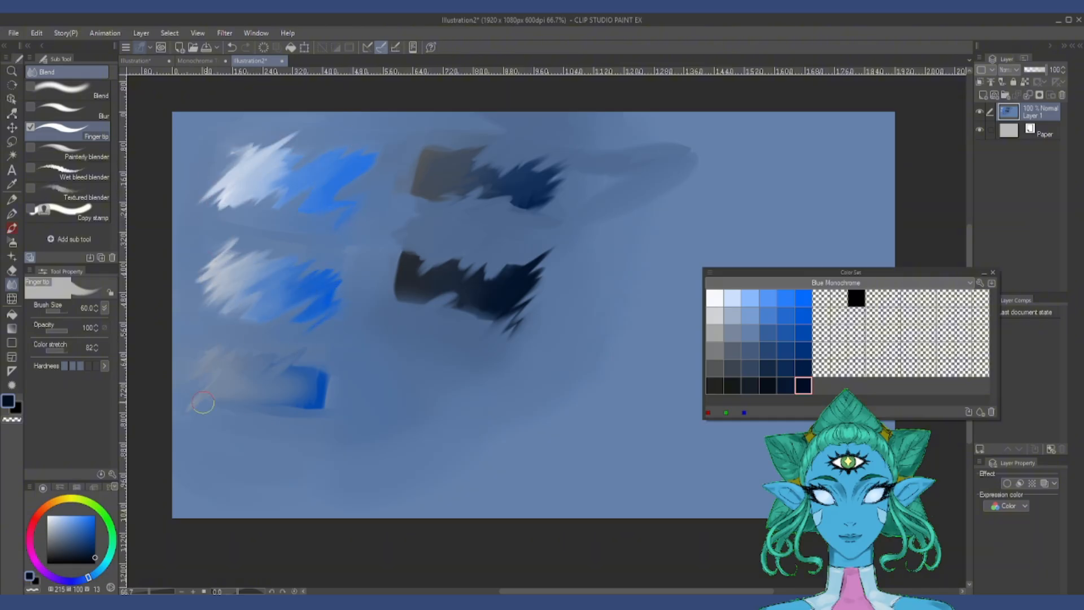
left_click_drag(271, 415, 310, 382)
Step: Paint one black thick-paint stroke across the middle of each of the five patches
key("b")
left_click(855, 298)
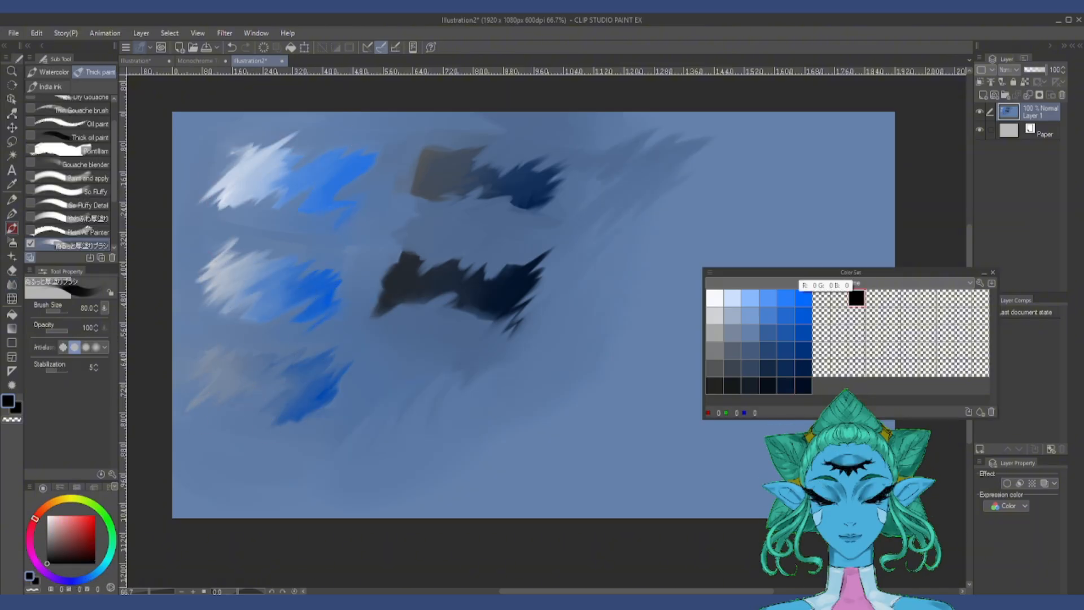
left_click_drag(419, 277, 505, 291)
left_click_drag(440, 170, 524, 186)
left_click_drag(252, 175, 333, 178)
left_click_drag(237, 273, 305, 294)
left_click_drag(224, 371, 308, 383)
Step: Blend the black strokes into the two dark patches with the Painterly blender at size 40
key("j")
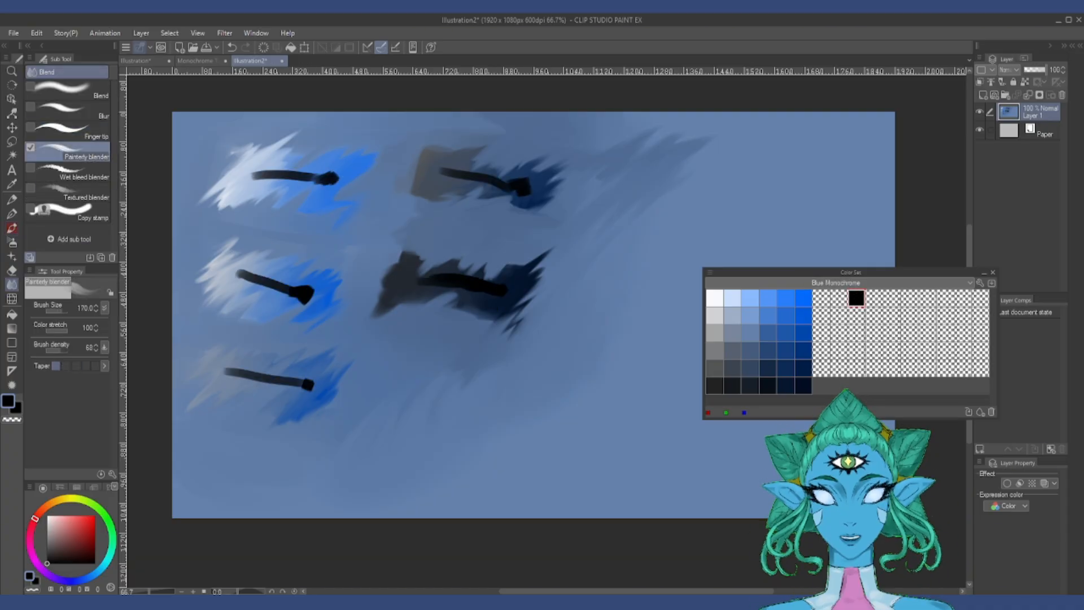
key("bracketleft")
key("bracketleft")
key("bracketleft")
key("bracketleft")
key("bracketleft")
key("bracketleft")
key("bracketleft")
key("bracketleft")
key("bracketleft")
key("bracketleft")
key("bracketleft")
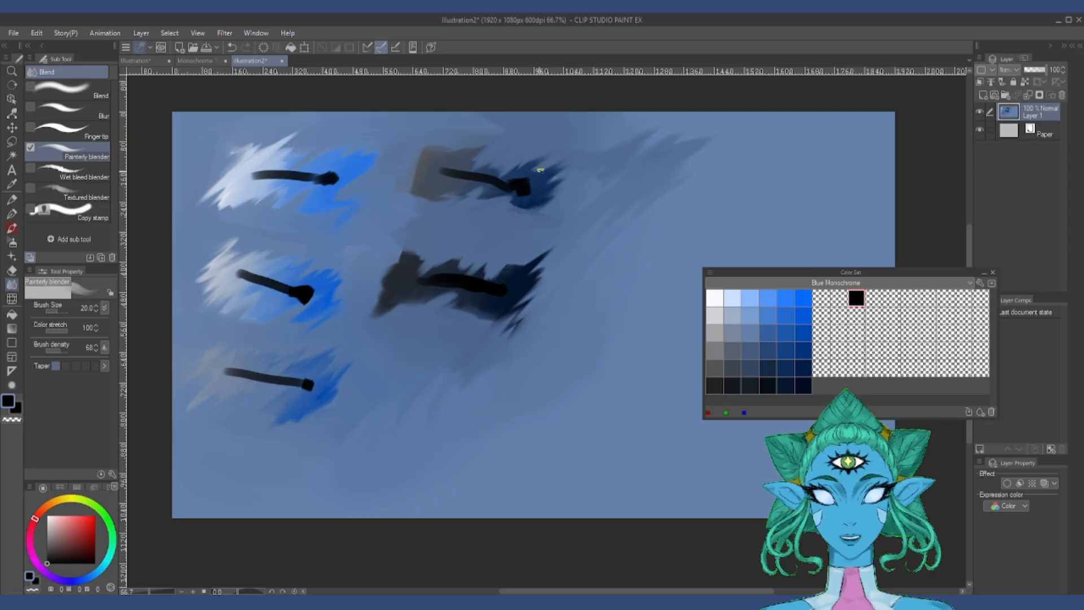
key("bracketright")
key("bracketright")
key("bracketright")
key("bracketright")
key("bracketright")
left_click_drag(535, 188, 484, 176)
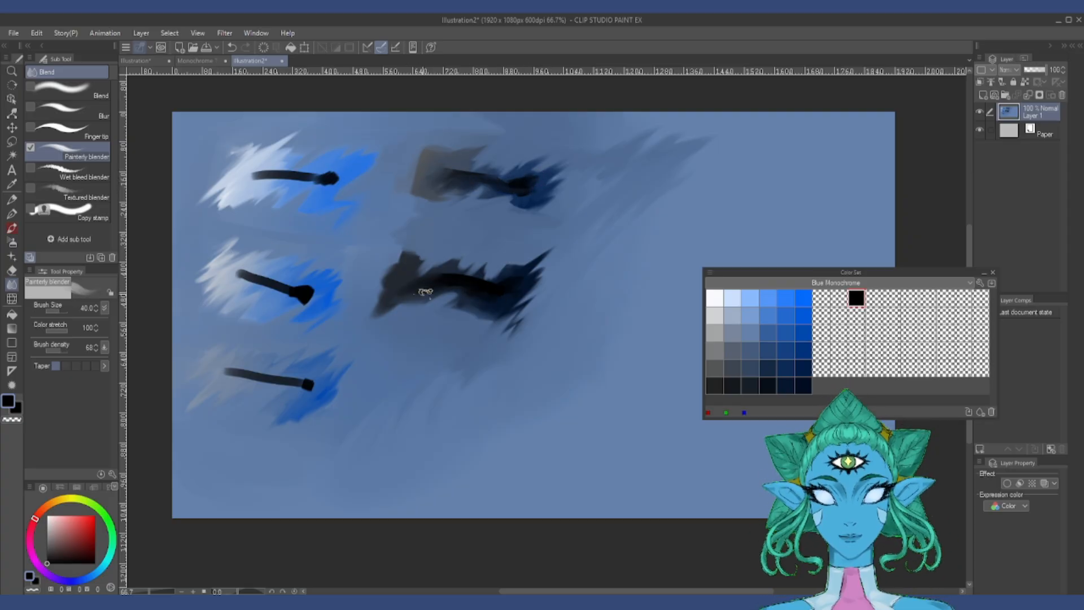
Step: Blend the black strokes into the three light-to-blue patches with the Painterly blender, enlarging it to 60
left_click_drag(341, 179, 246, 182)
key("bracketright")
key("bracketright")
key("bracketright")
mouse_move(323, 296)
left_mouse_down()
mouse_move(247, 283)
mouse_move(276, 295)
mouse_move(270, 306)
mouse_move(326, 295)
left_mouse_up()
left_click_drag(312, 396, 229, 381)
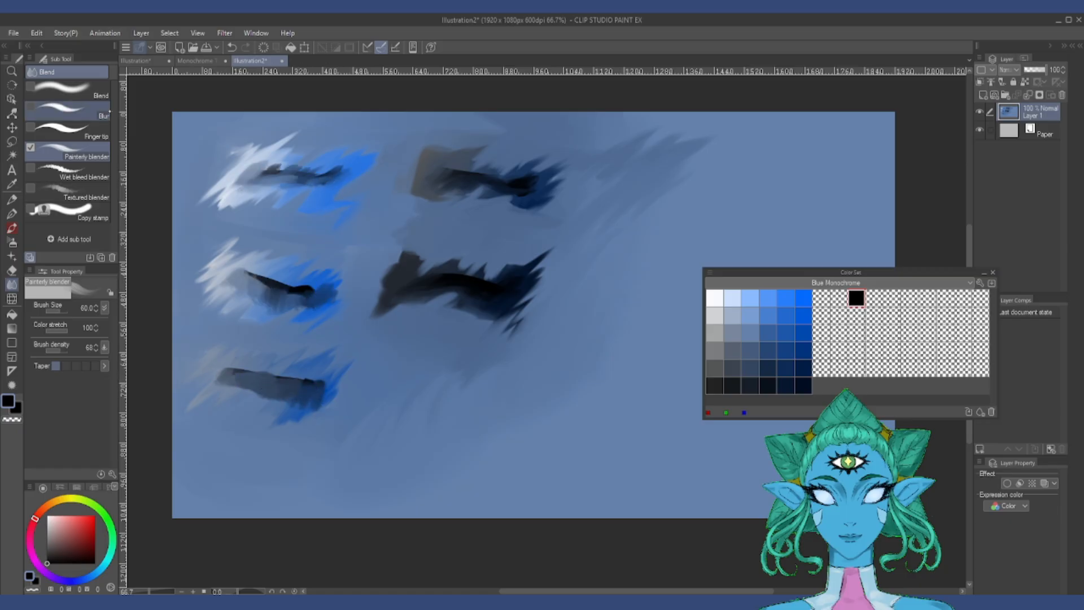
Step: Soften the blended black strokes on the patches with the Blur sub tool at sizes 40 and 60
left_click(97, 93)
left_click(96, 111)
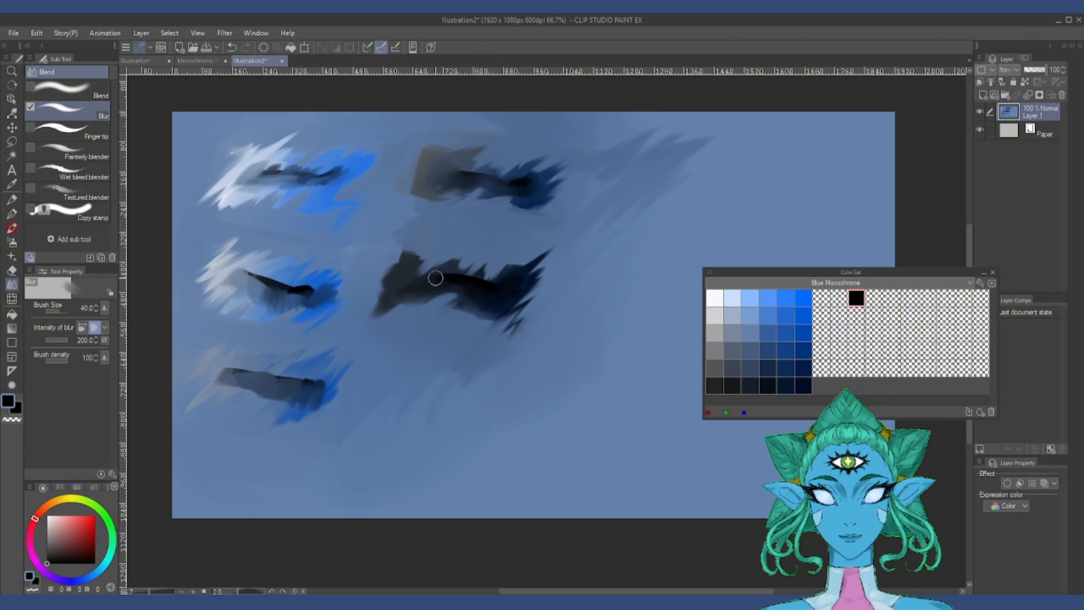
mouse_move(283, 178)
left_mouse_down()
mouse_move(247, 169)
mouse_move(282, 172)
left_mouse_up()
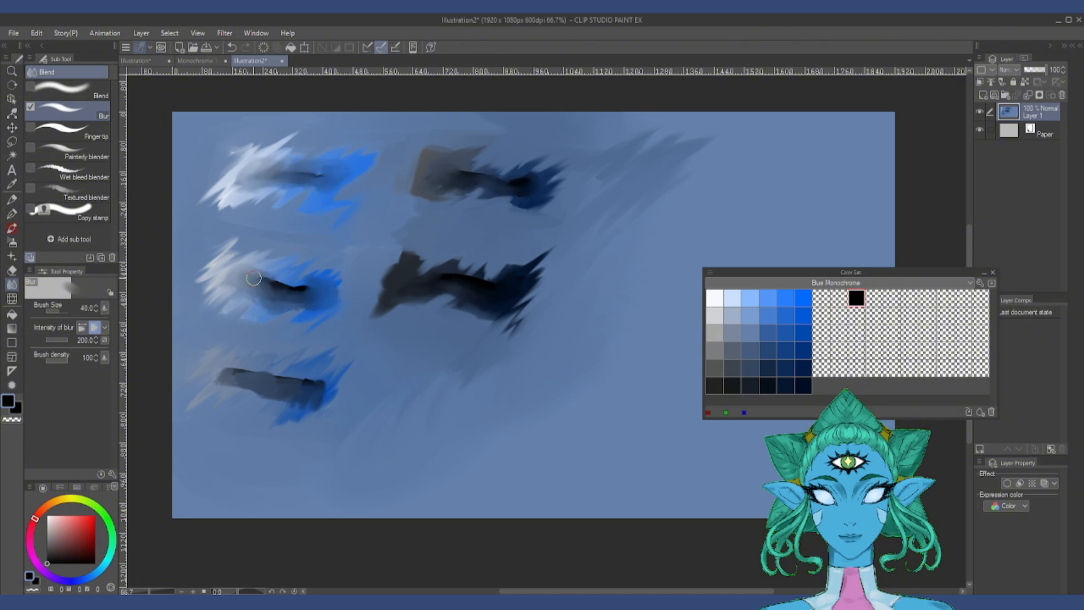
mouse_move(310, 396)
left_mouse_down()
mouse_move(231, 382)
mouse_move(316, 357)
mouse_move(288, 378)
left_mouse_up()
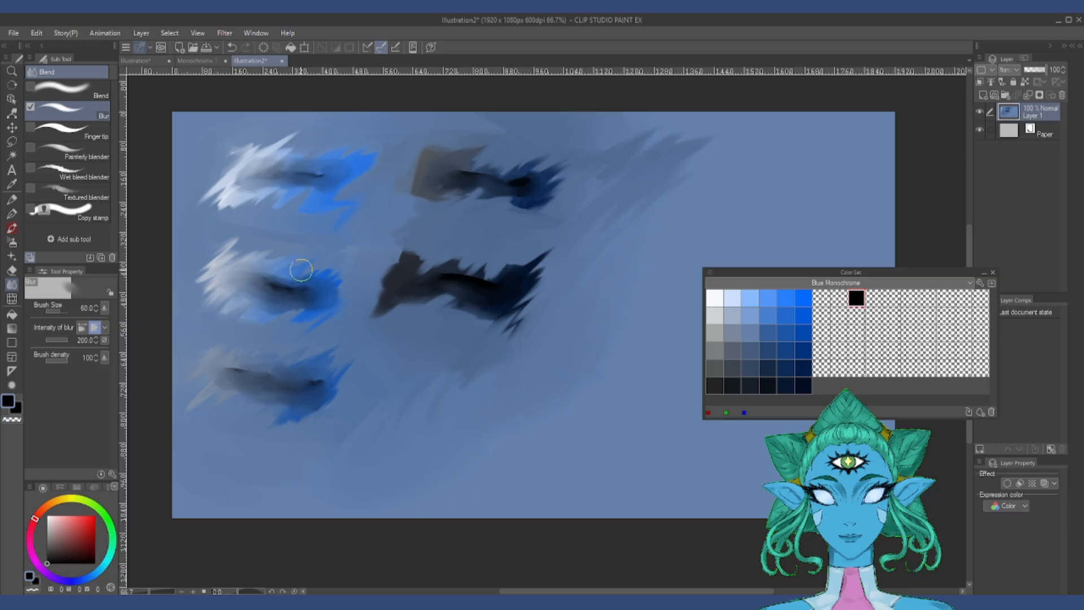
Step: Paint a thin stroke of the most saturated top-row blue across each patch with the thick-paint brush at size 15
key("b")
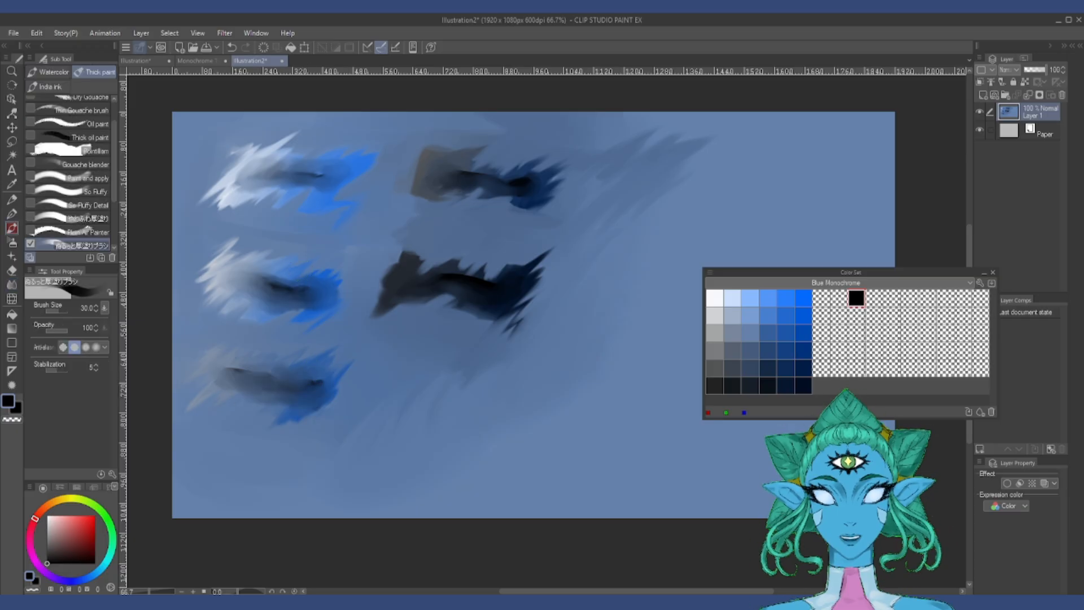
left_click(805, 297)
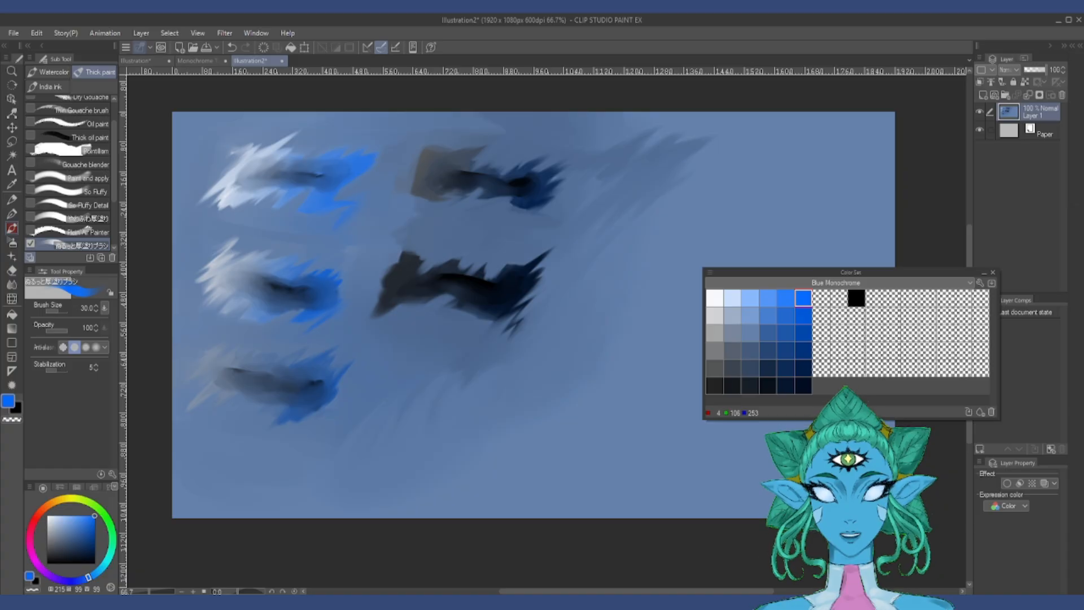
key("bracketleft")
key("bracketleft")
key("bracketleft")
key("bracketleft")
left_click_drag(308, 179, 247, 184)
left_click_drag(459, 180, 440, 183)
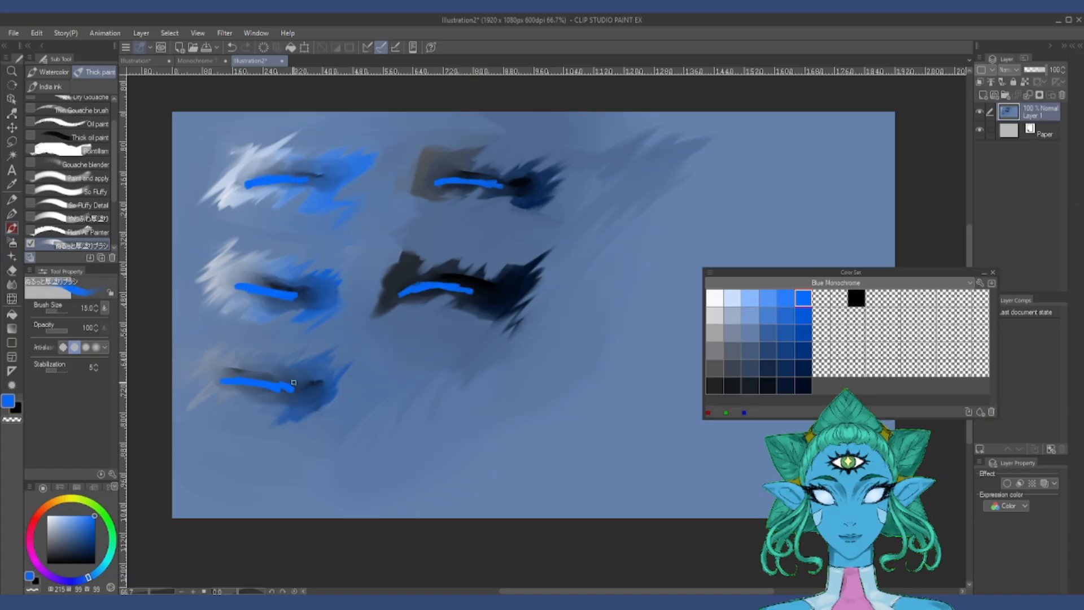
Step: Blend the bright blue strokes into all five patches with the Painterly blender at sizes 30 and 40
key("j")
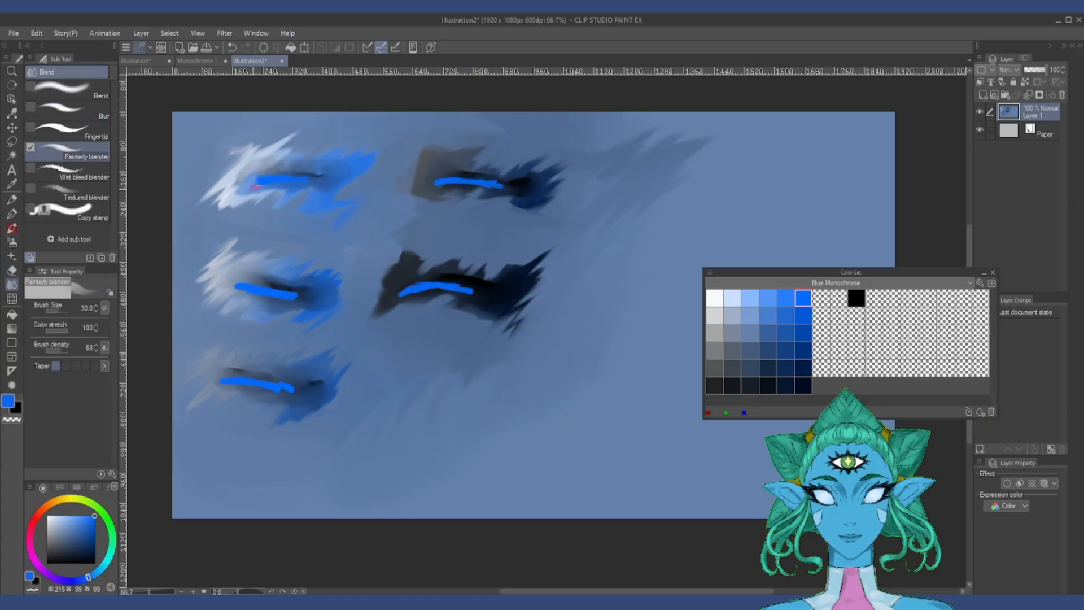
left_click_drag(468, 291, 400, 292)
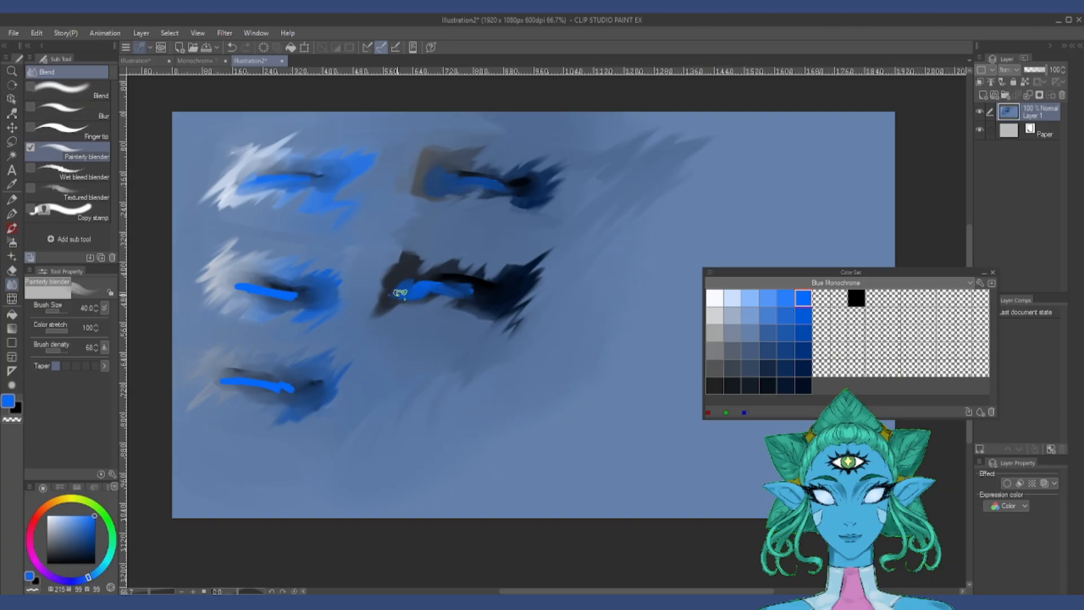
left_click_drag(251, 293, 266, 297)
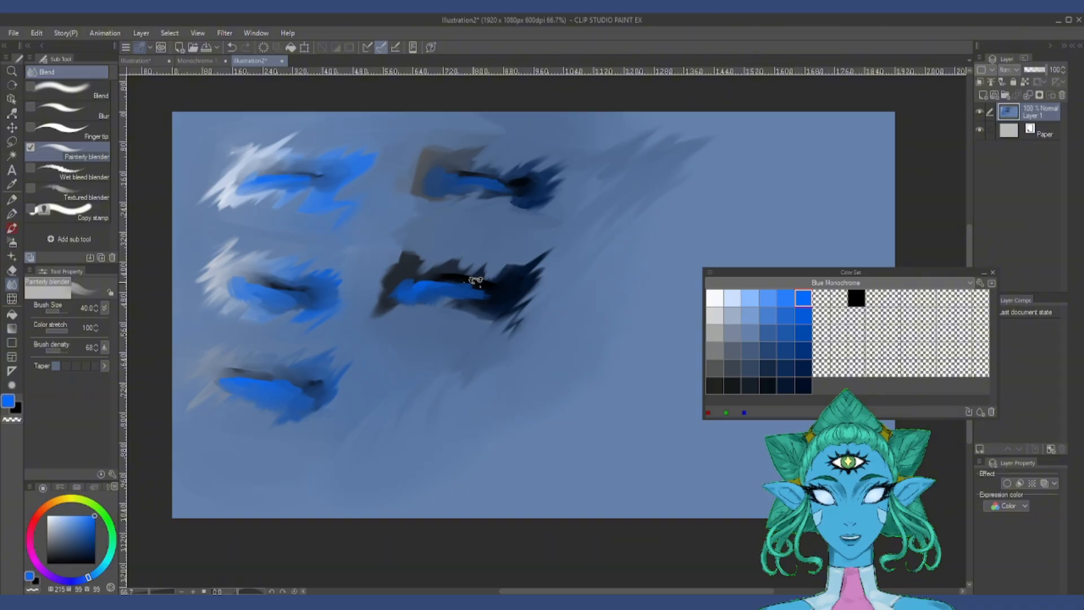
Step: Dab white highlights on all five patches at size 15 and soften them with the Painterly blender at sizes 40 and 60
key("b")
left_click(715, 298)
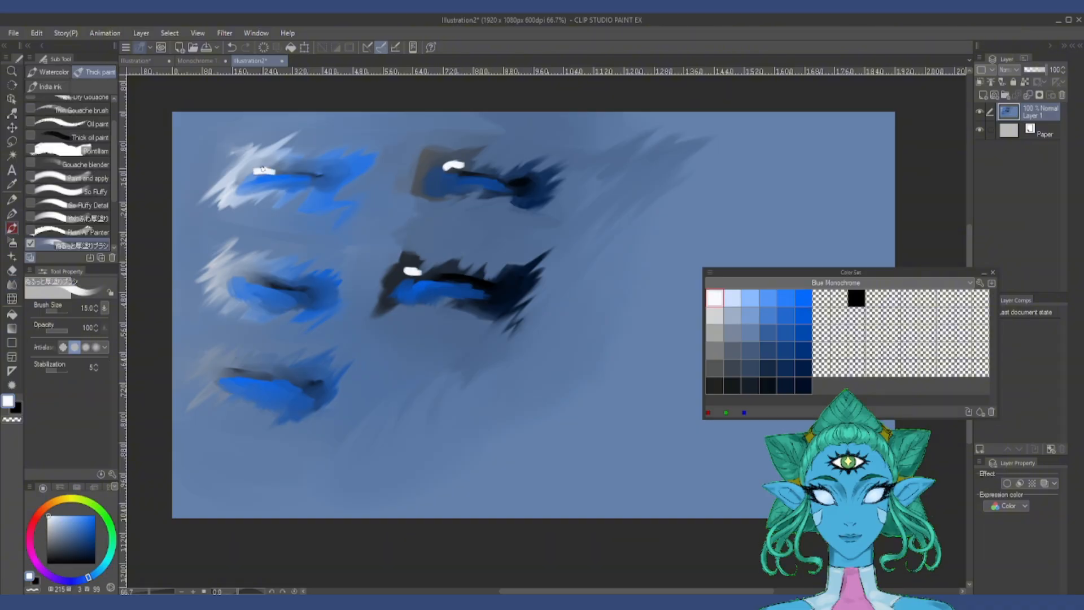
key("j")
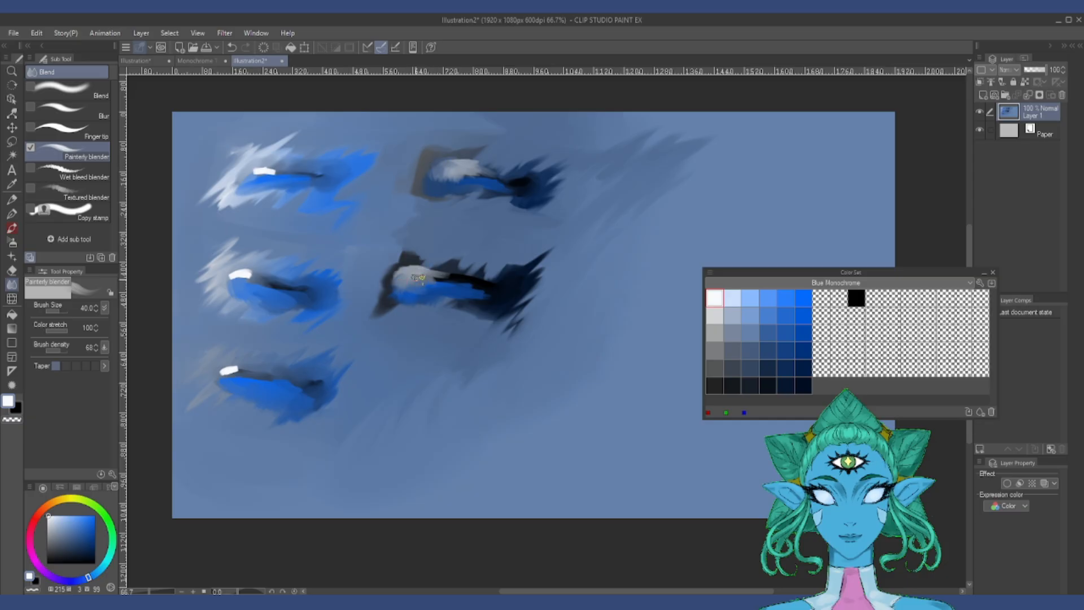
key("bracketright")
key("bracketright")
left_click_drag(237, 275, 254, 289)
left_click_drag(227, 373, 240, 367)
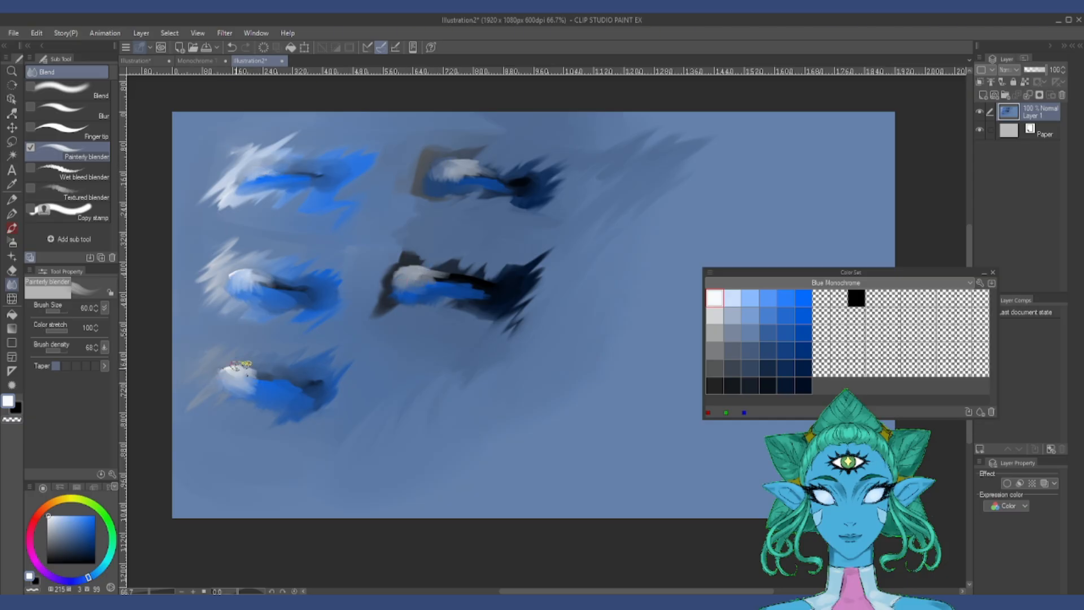
Step: Smear the highlights with the Finger tip sub tool at size 50 and dab fresh white over them at size 15
key("comma")
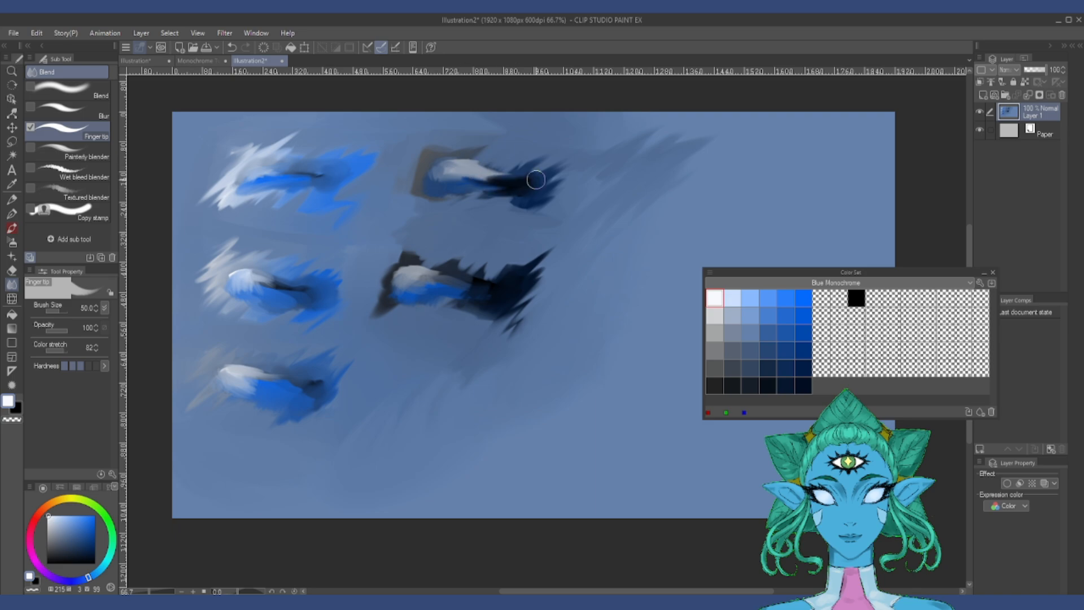
key("b")
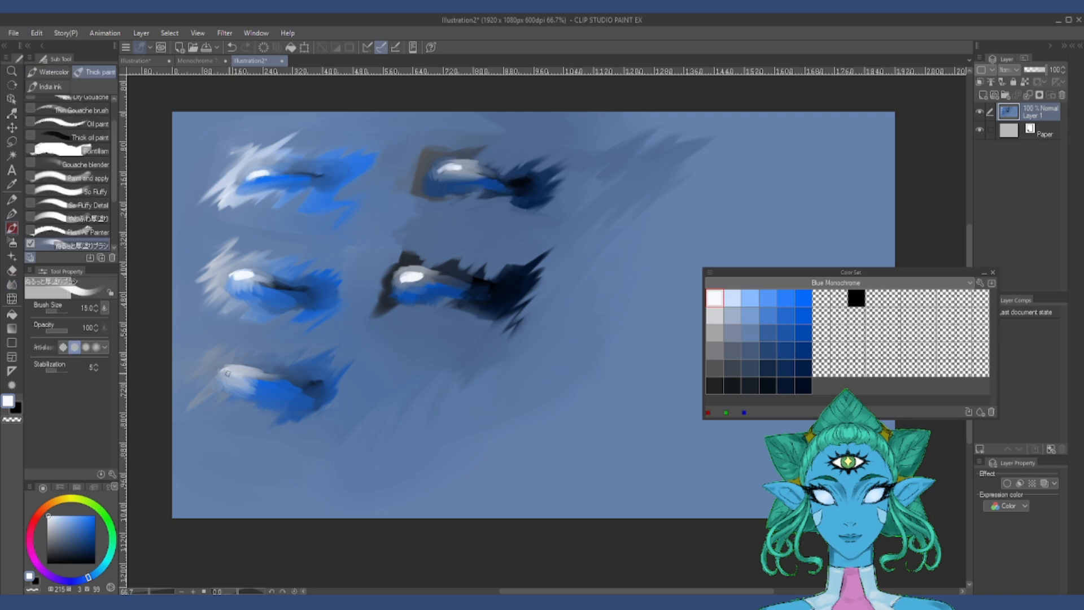
Step: Paint dark curved strokes on the shaded ends of the patches with the darkest navy and a dark blue at size 15
left_click(803, 385)
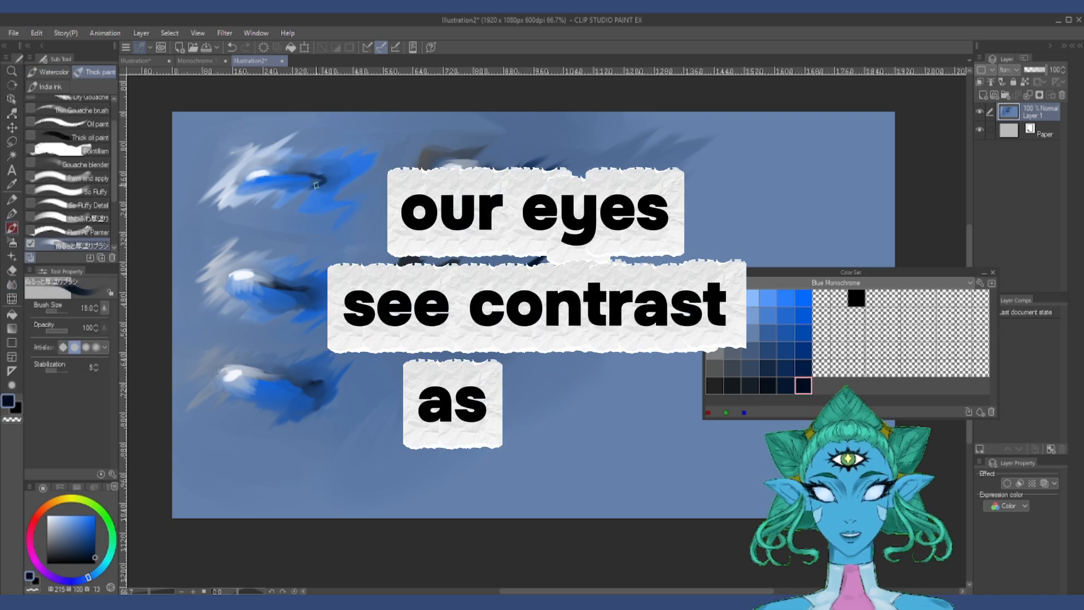
left_click_drag(317, 182, 297, 190)
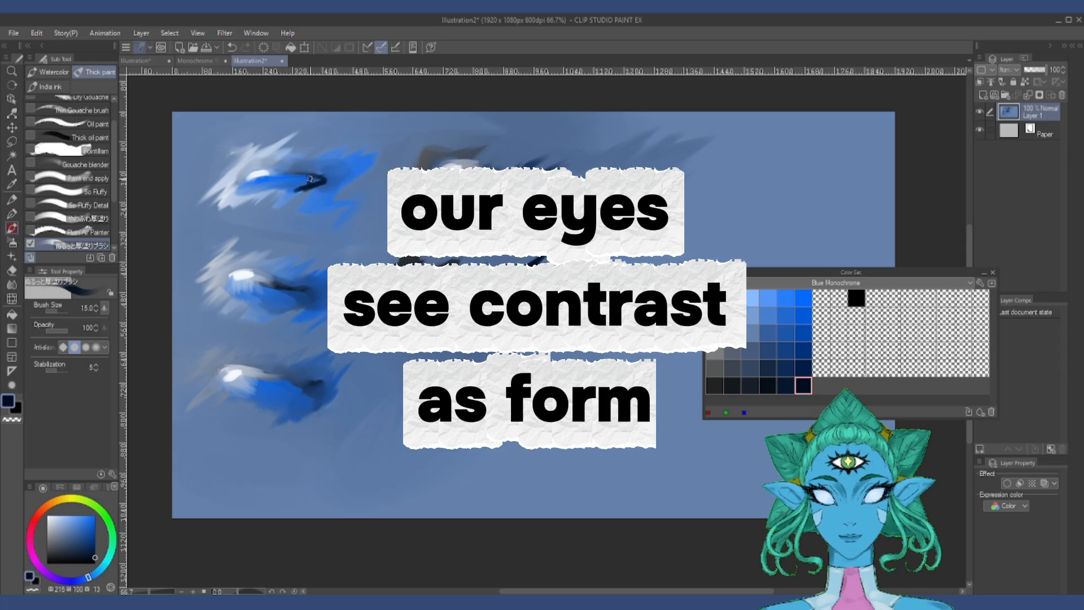
left_click_drag(294, 382, 291, 407)
left_click(768, 368)
left_click_drag(465, 295, 421, 291)
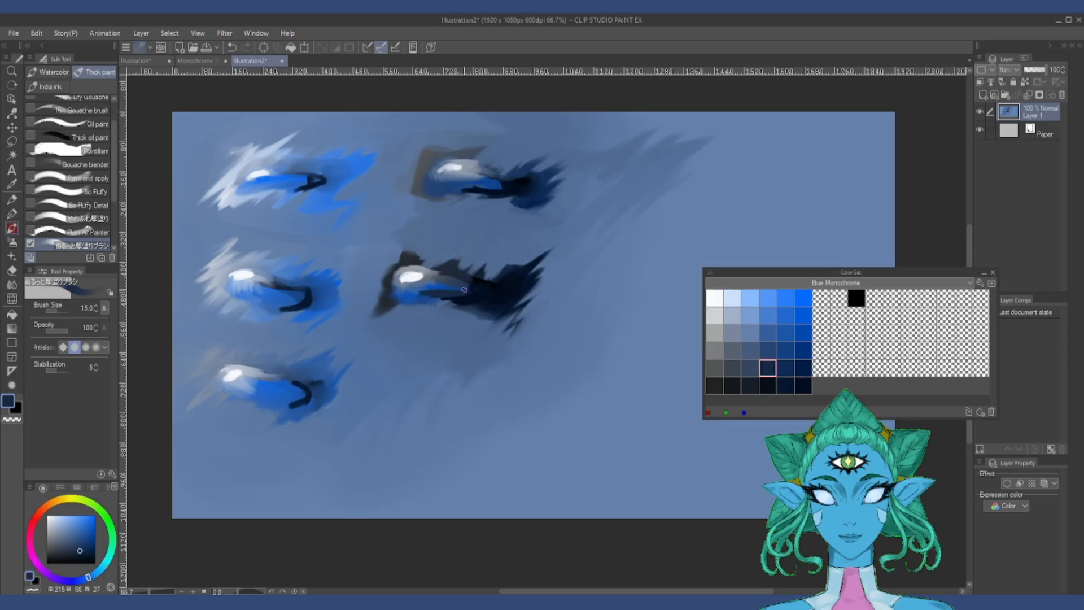
Step: Outline the lower edges of the patches with black strokes
left_click(856, 298)
left_click_drag(514, 182, 462, 196)
left_click_drag(487, 301, 443, 309)
left_click_drag(308, 296, 242, 310)
left_click_drag(328, 183, 288, 202)
Step: Add the brightest saturated blue inside the patches and smooth the strokes with the Blur sub tool at size 30
left_click(803, 297)
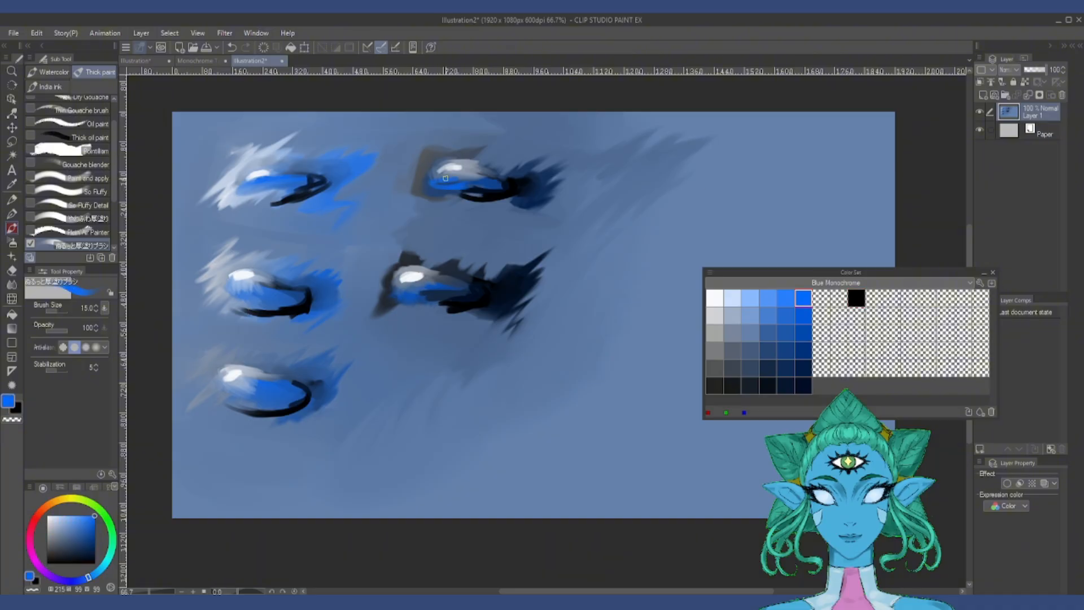
key("j")
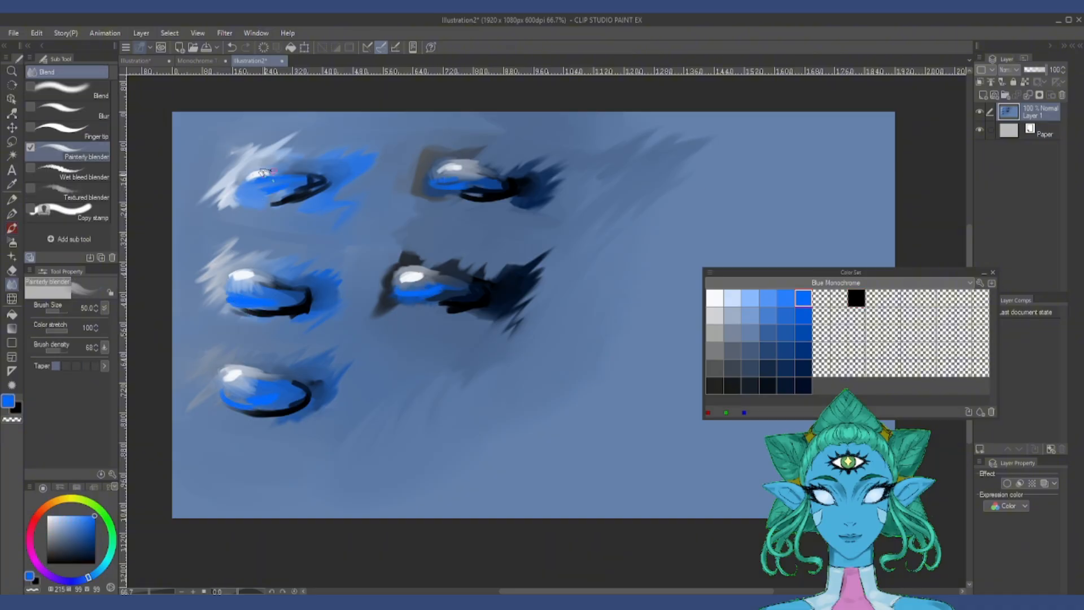
left_click(714, 297)
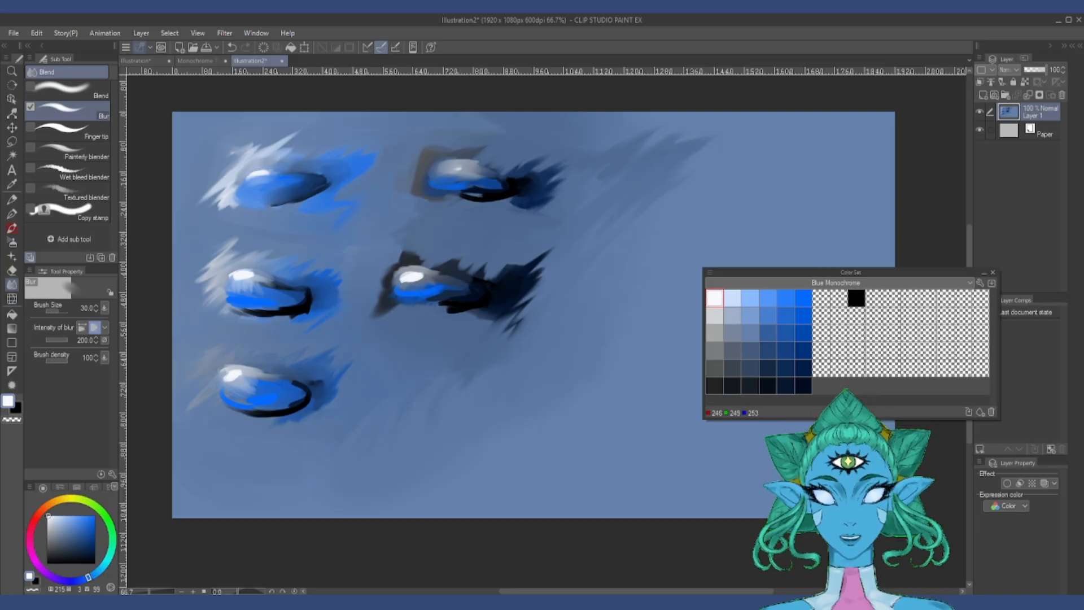
key("b")
key("j")
left_click_drag(468, 169, 494, 187)
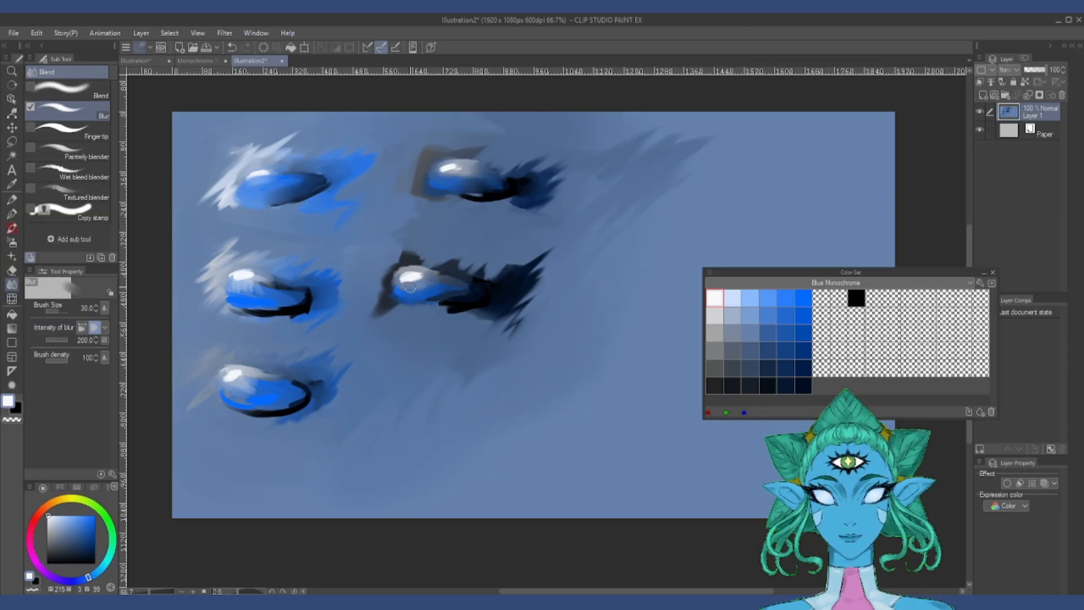
left_click_drag(401, 291, 432, 285)
left_click_drag(240, 297, 295, 295)
left_click_drag(245, 398, 293, 401)
Step: Dab white highlights on the patches and paint black strokes beneath them with the thick-paint brush at size 12
key("b")
mouse_move(446, 168)
left_mouse_down()
mouse_move(470, 174)
mouse_move(441, 173)
left_mouse_up()
left_click(856, 298)
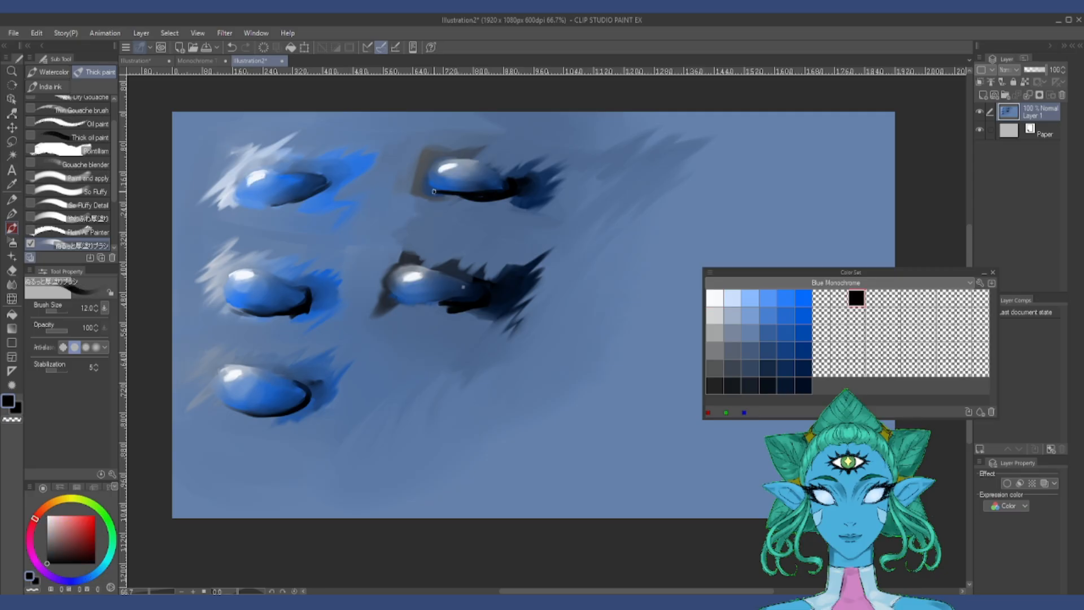
left_click_drag(396, 301, 445, 306)
left_click_drag(228, 310, 289, 312)
left_click_drag(222, 414, 294, 416)
Step: Shade inside the lower parts of the patches with dark saturated blue and navy swatches
left_click(767, 333)
left_click(785, 350)
mouse_move(281, 198)
left_mouse_down()
mouse_move(243, 194)
mouse_move(299, 189)
left_mouse_up()
left_click(803, 368)
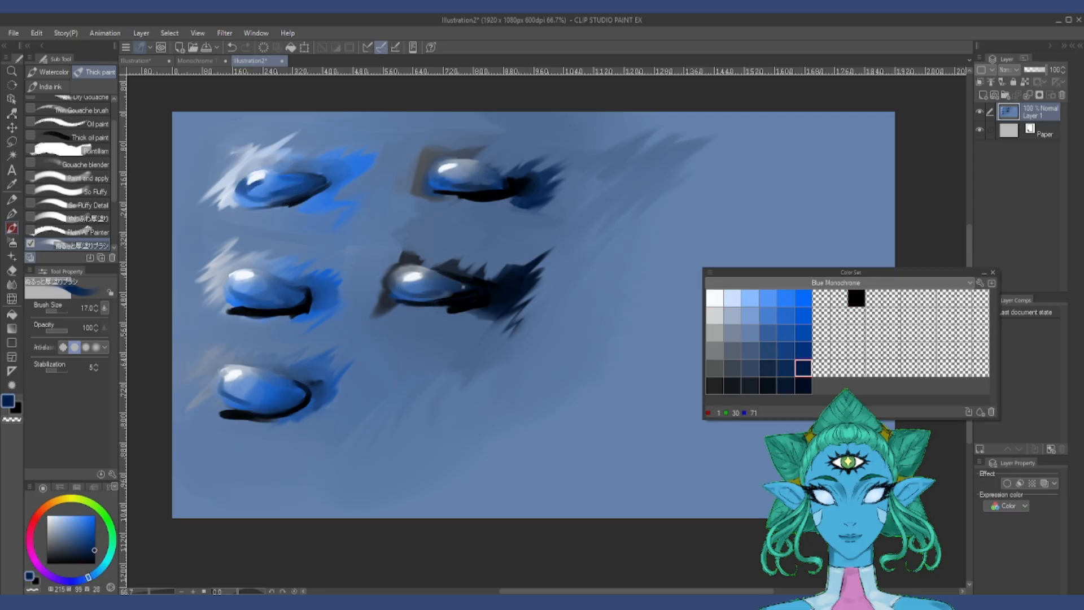
left_click_drag(434, 183, 496, 188)
left_click_drag(220, 384, 247, 408)
Step: Soften the dark shading and black lower edges of the patches with the Blur sub tool at size 40
key("j")
left_click_drag(257, 195, 322, 175)
left_click_drag(324, 192, 275, 210)
mouse_move(308, 310)
left_mouse_down()
mouse_move(248, 316)
mouse_move(293, 316)
left_mouse_up()
left_click_drag(229, 394, 249, 408)
left_click_drag(437, 201, 516, 202)
left_click_drag(398, 305, 482, 303)
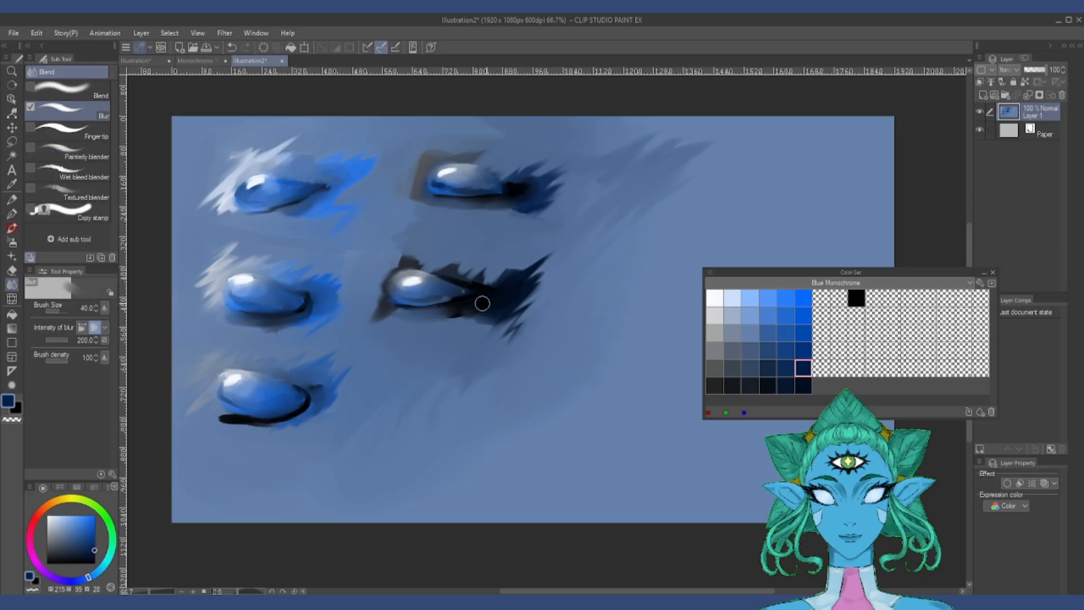
Step: Cover the light strokes behind the middle-left and upper-left patches with mid-tone blue swatches using the thick-paint brush at size 30
scroll(366, 305, "down", 1)
key("b")
left_click(768, 350)
left_click_drag(262, 277, 298, 285)
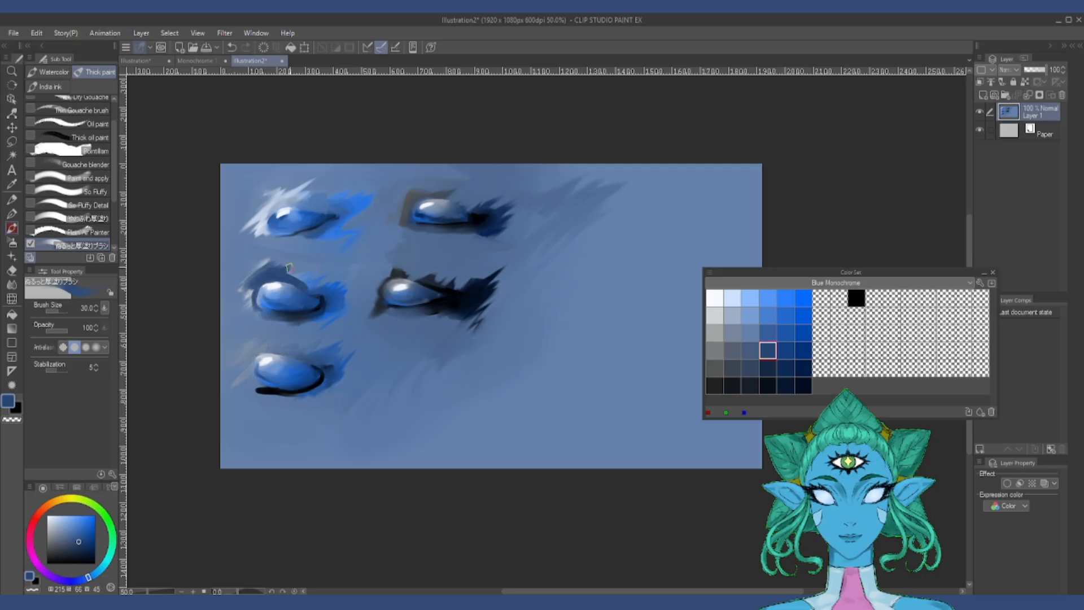
left_click_drag(258, 228, 291, 208)
left_click(785, 333)
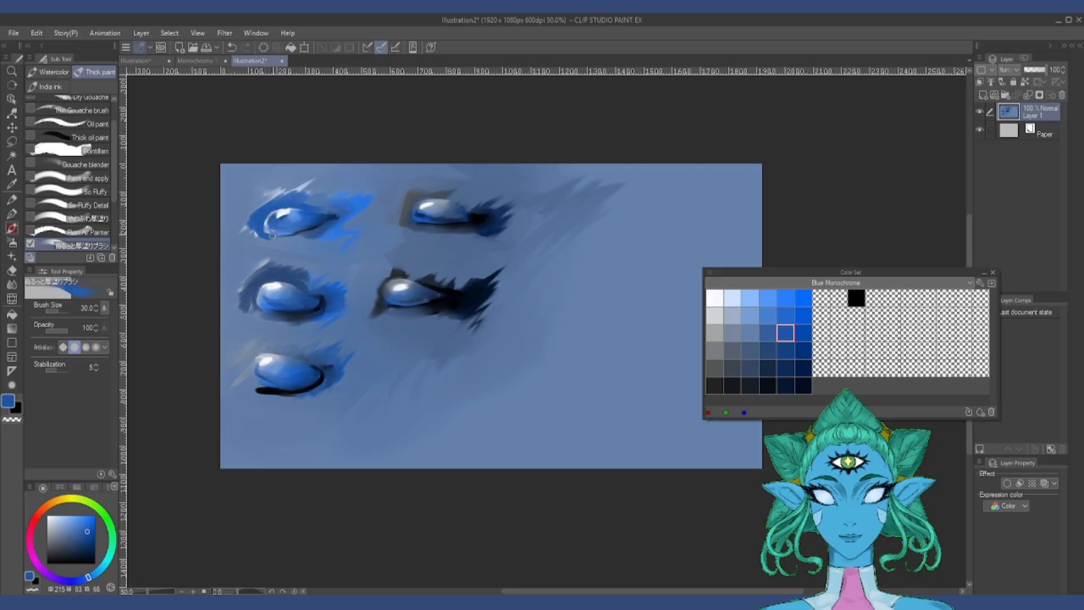
Step: Surround the lower-left patch with gray-blue, the upper-right patch with dark gray-blue and the lower-right patch with dark navy at size 30
left_click(748, 353)
mouse_move(251, 379)
left_mouse_down()
mouse_move(276, 347)
mouse_move(307, 343)
mouse_move(245, 388)
mouse_move(272, 341)
left_mouse_up()
left_click(732, 367)
left_click_drag(402, 215, 466, 200)
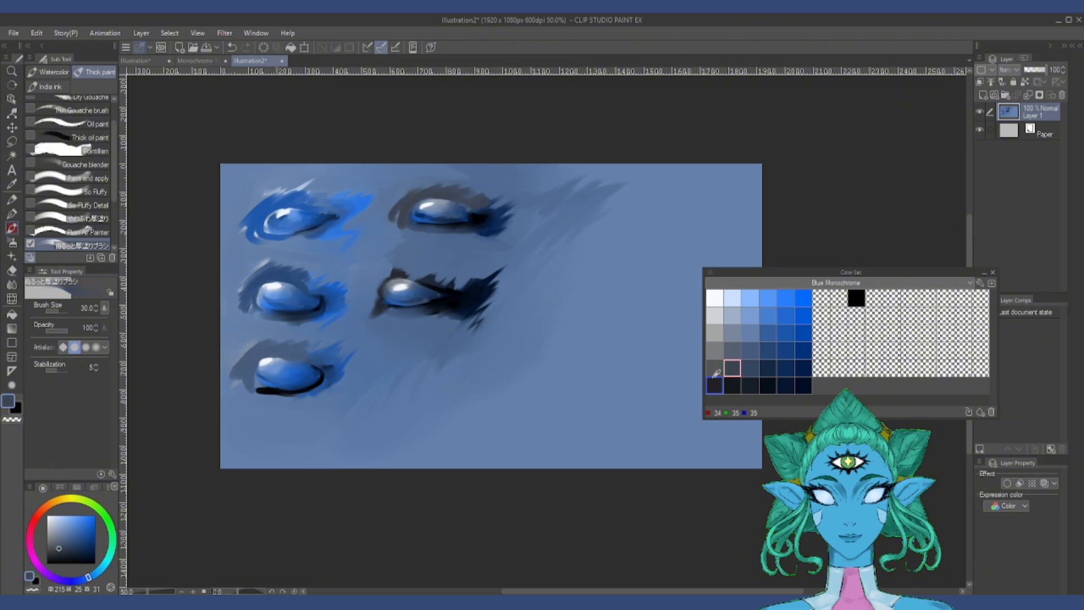
left_click(803, 368)
mouse_move(377, 294)
left_mouse_down()
mouse_move(423, 270)
mouse_move(452, 280)
left_mouse_up()
mouse_move(370, 310)
left_mouse_down()
mouse_move(394, 263)
mouse_move(360, 285)
left_mouse_up()
left_click_drag(368, 279, 355, 300)
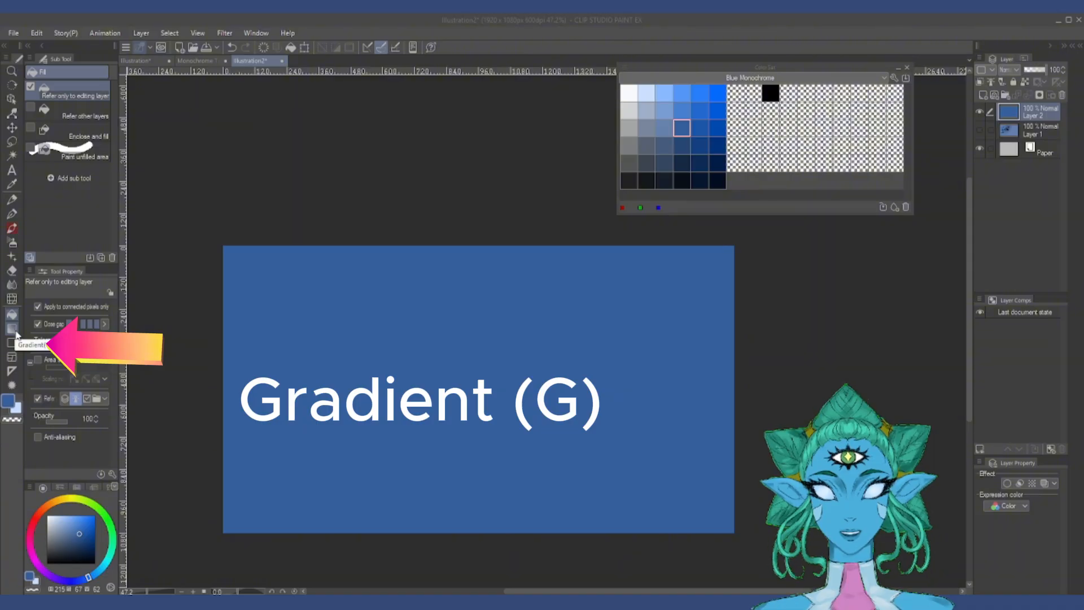
Step: Fill the solid blue Layer 2 with a repeating circular Foreground to transparent gradient in light blue
left_click(16, 334)
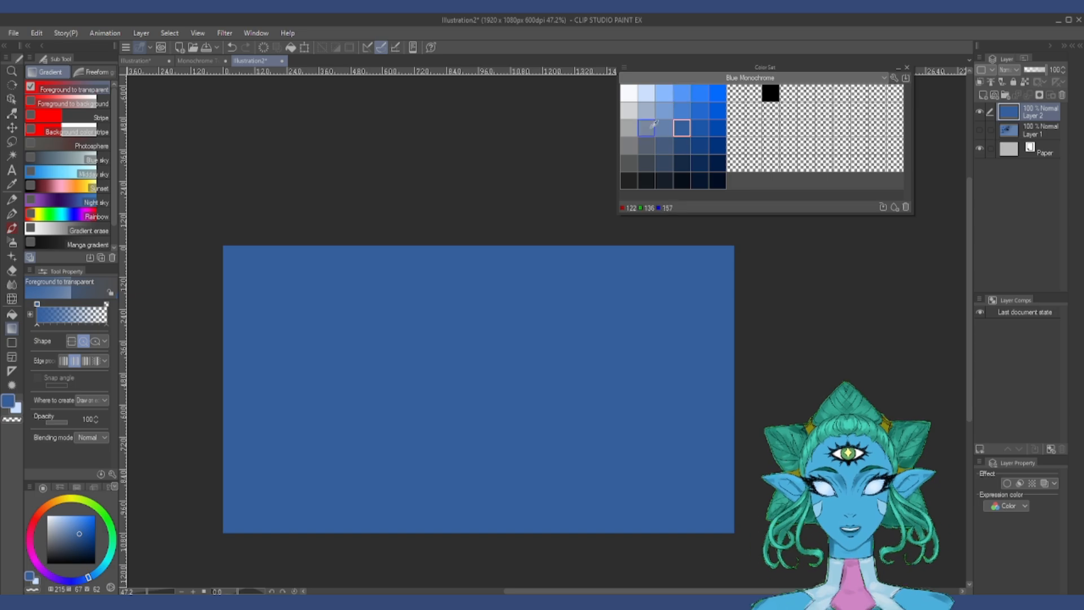
left_click(670, 94)
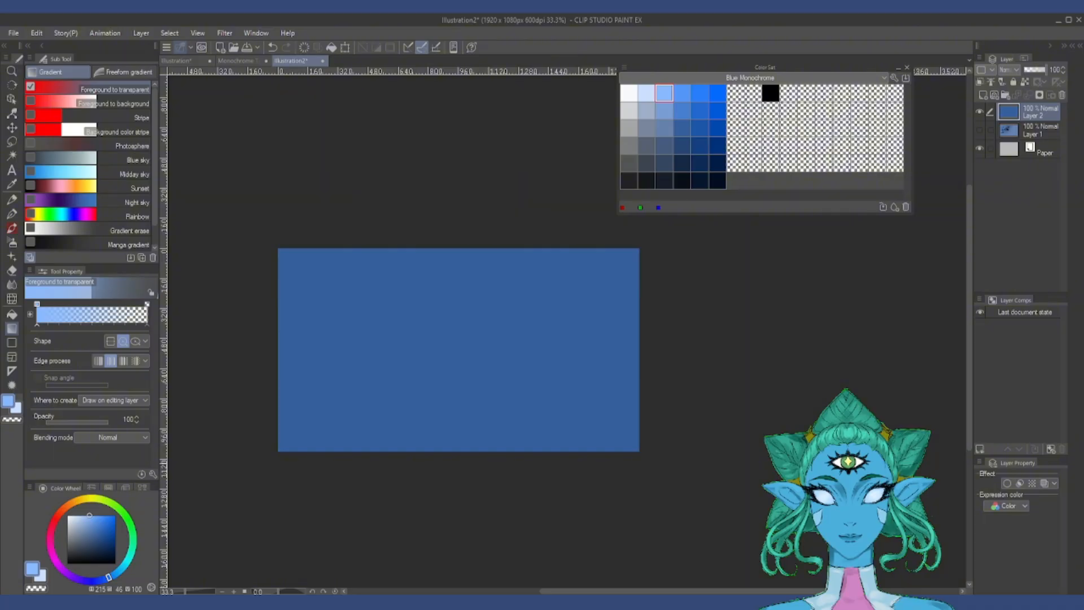
left_click_drag(800, 416, 798, 417)
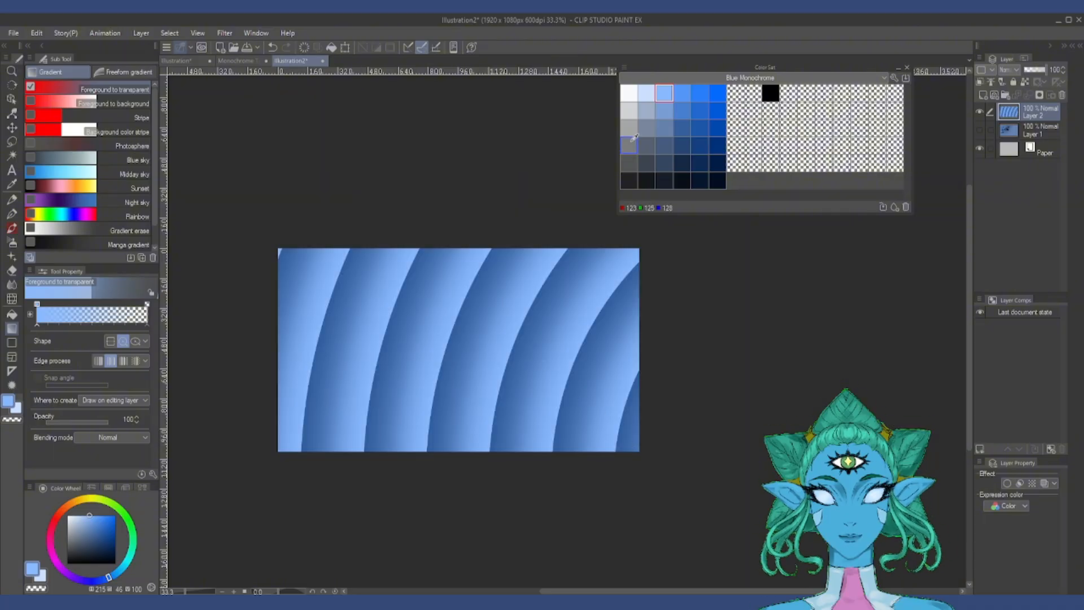
Step: Overlay repeating circular gradients in medium and deep saturated blue across the light-blue rings
left_click(700, 109)
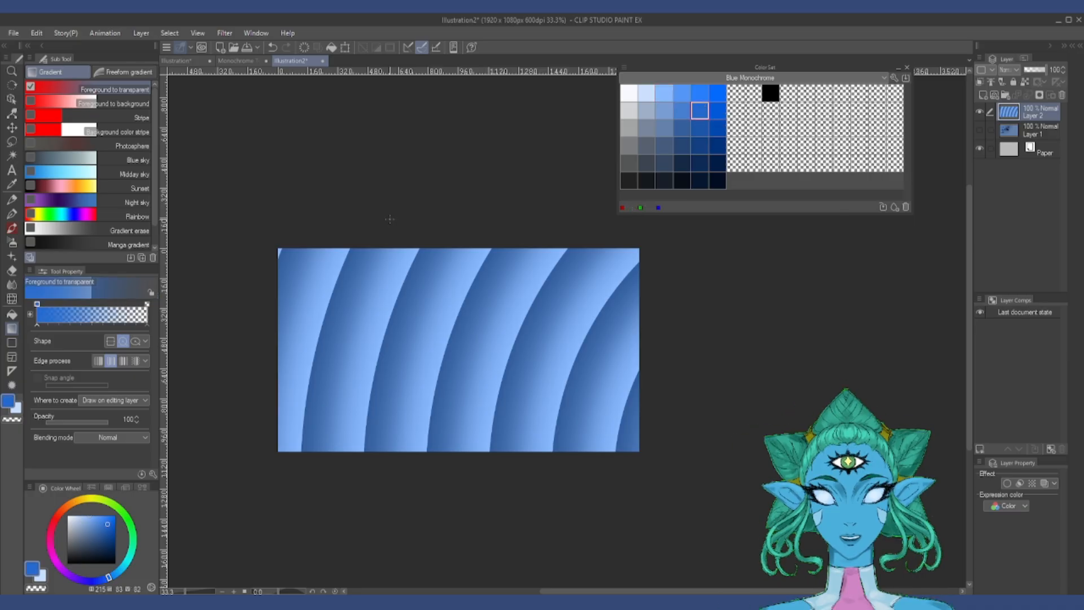
scroll(468, 144, "down", 1)
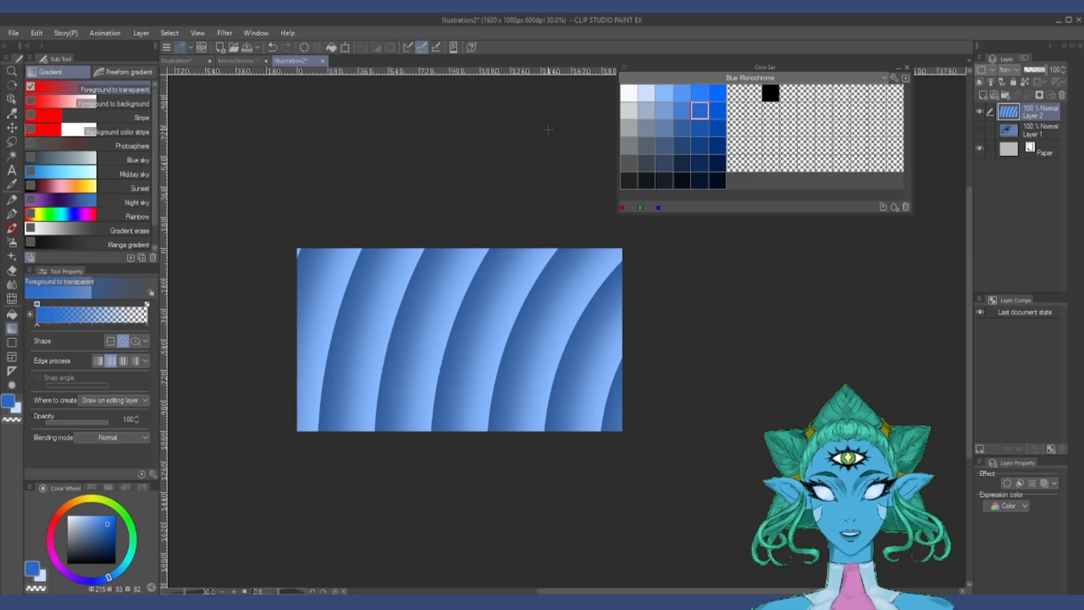
left_click_drag(488, 126, 493, 211)
left_click_drag(379, 158, 400, 181)
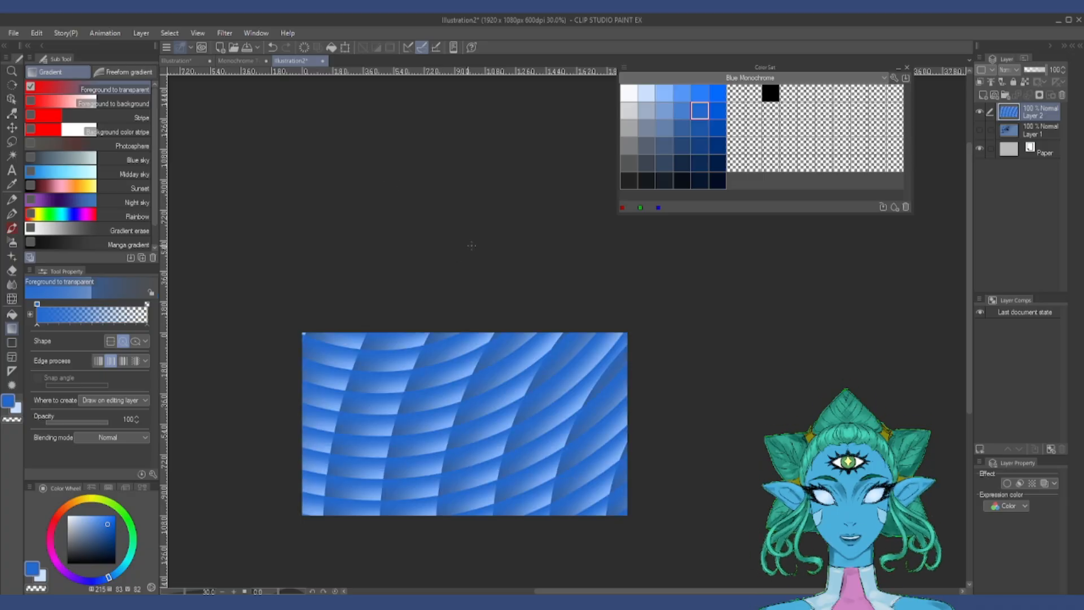
left_click_drag(368, 173, 370, 175)
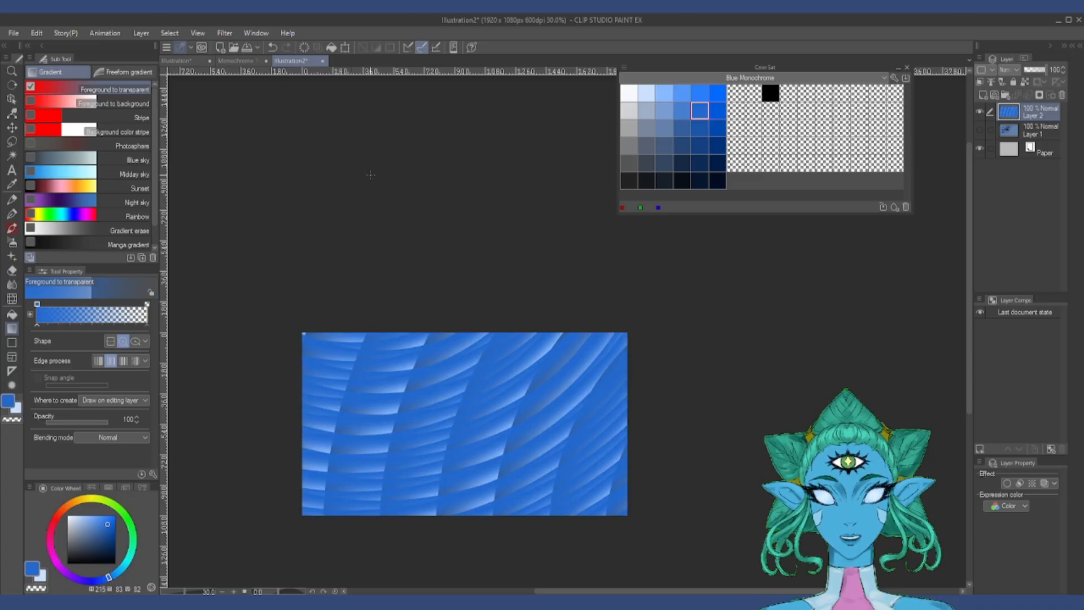
left_click(717, 129)
left_click_drag(796, 257, 813, 280)
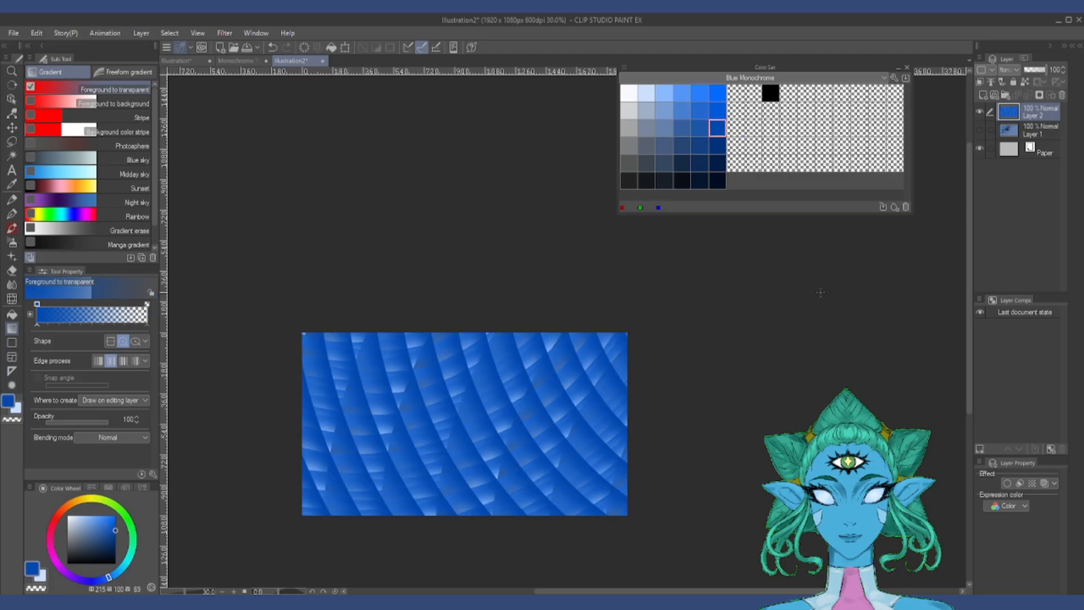
Step: Set the gradient shape to Straight line and lay non-repeating saturated blue gradients inward from the canvas edges on Layer 3
left_click(111, 342)
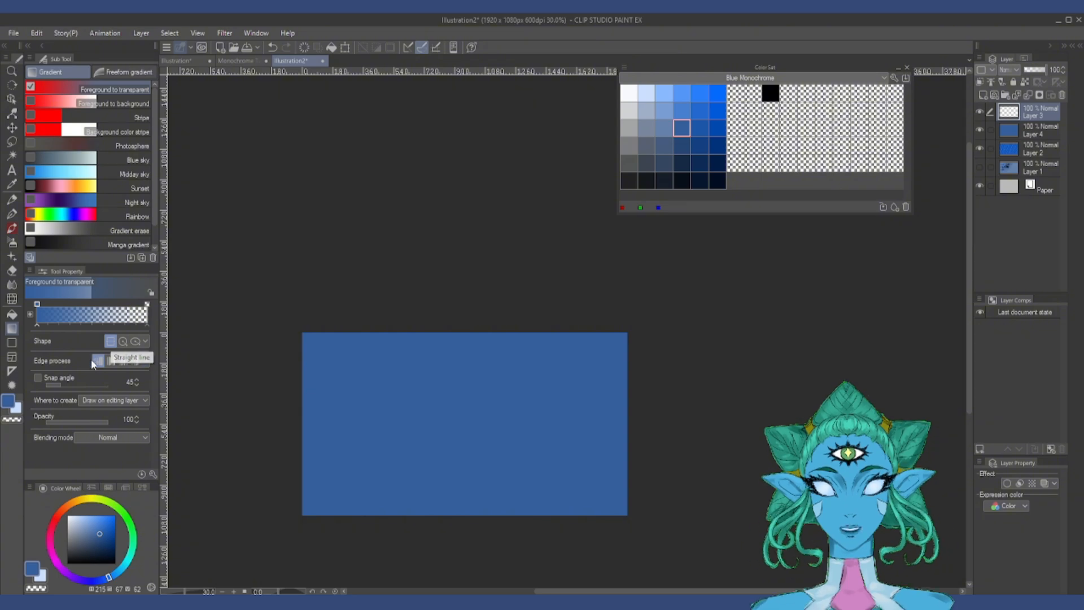
left_click_drag(556, 415, 587, 539)
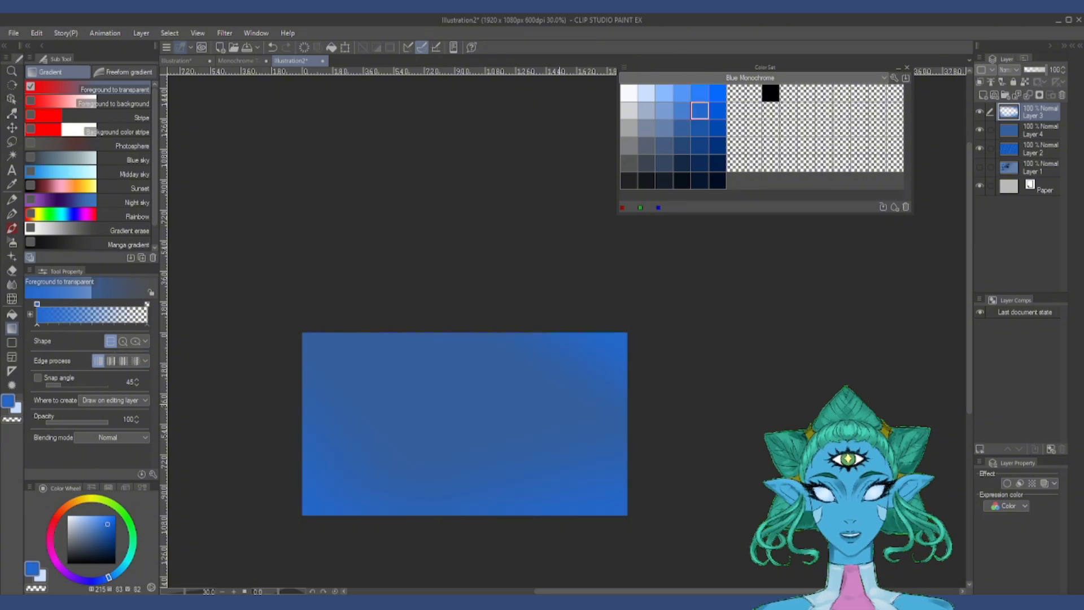
left_click_drag(363, 276, 353, 345)
left_click_drag(294, 277, 325, 367)
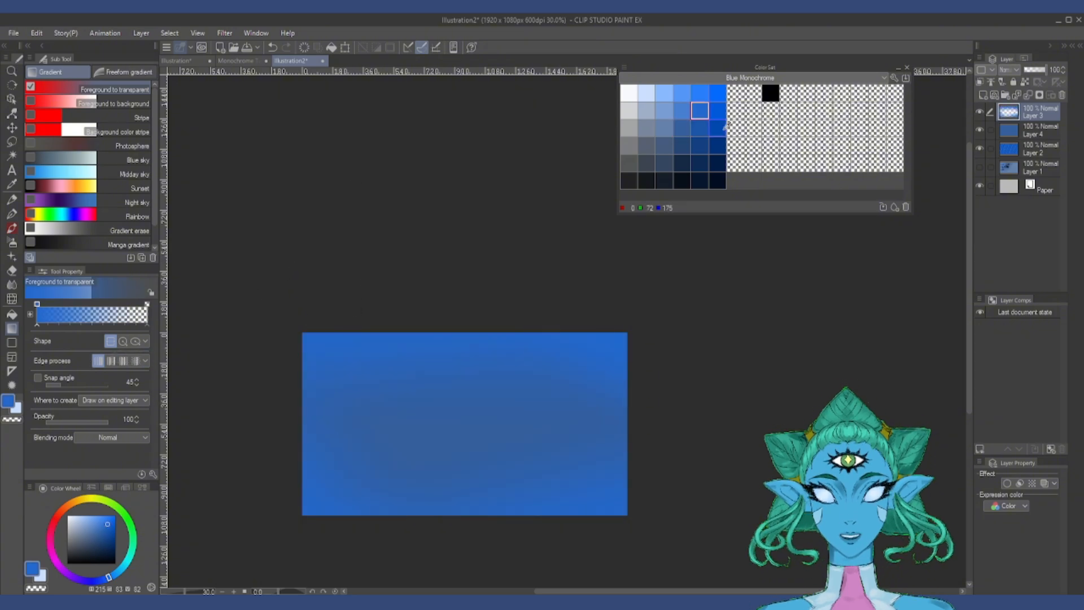
Step: Add a deep blue gradient from the upper-right corner and dark navy gradients from both lower corners of the canvas
left_click(718, 128)
left_click_drag(648, 339, 592, 373)
left_click(717, 163)
left_click_drag(643, 543, 615, 457)
left_click_drag(276, 542, 288, 484)
left_click(718, 181)
left_click_drag(643, 539, 606, 468)
left_click(647, 93)
left_click_drag(638, 322, 581, 384)
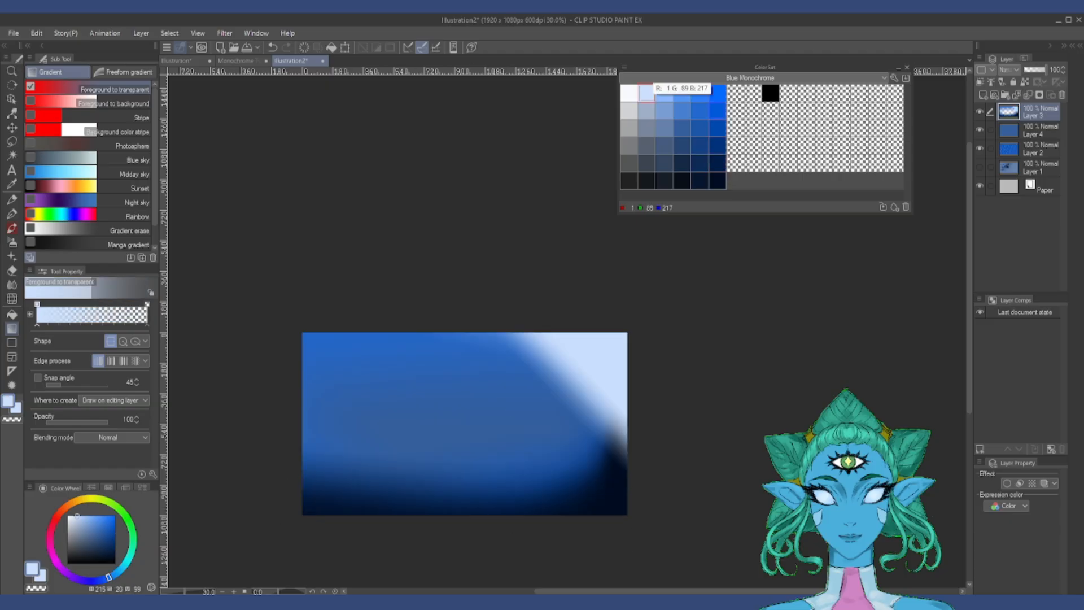
key("ctrl+z")
Step: Darken the bottom of the canvas with straight-line gradients in dark navy and the darkest saturated navy
left_click(699, 110)
left_click(699, 163)
left_click_drag(465, 555, 462, 438)
scroll(633, 336, "down", 1)
left_click(717, 180)
left_click_drag(497, 527, 497, 423)
Step: Blend a mid-dark blue gradient into the lower-right corner and extend the darkest navy further up from the bottom edge
left_click(682, 146)
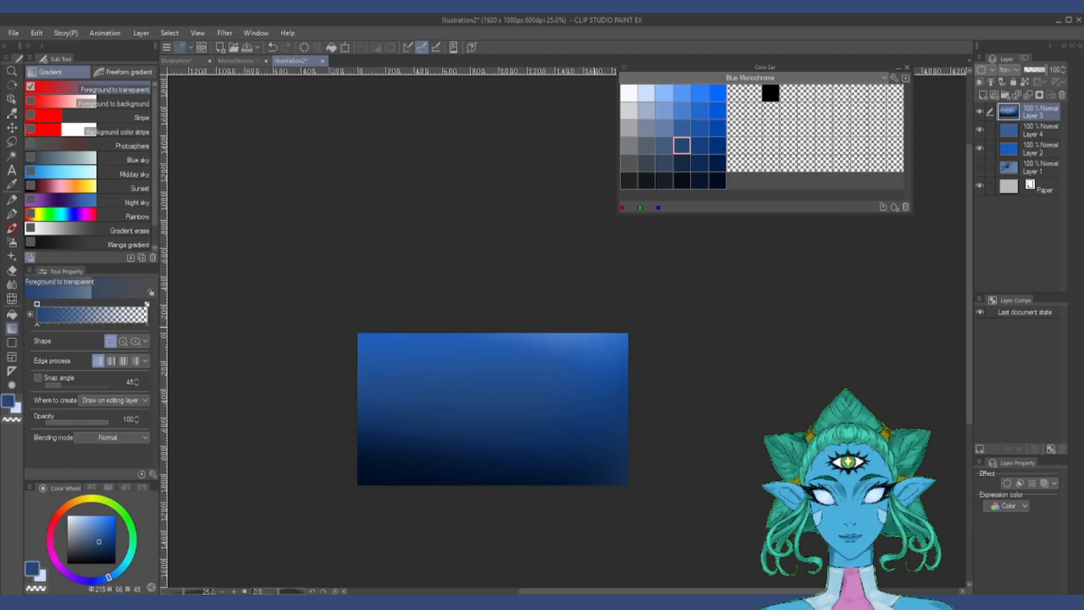
left_click_drag(647, 507, 582, 435)
left_click(717, 181)
left_click_drag(566, 530, 548, 367)
Step: Add a light-blue gradient glow in the upper-right corner and undo the extra pass over it
left_click(717, 93)
left_click(664, 93)
left_click_drag(633, 327, 590, 392)
left_click_drag(632, 339, 485, 424)
key("ctrl+z")
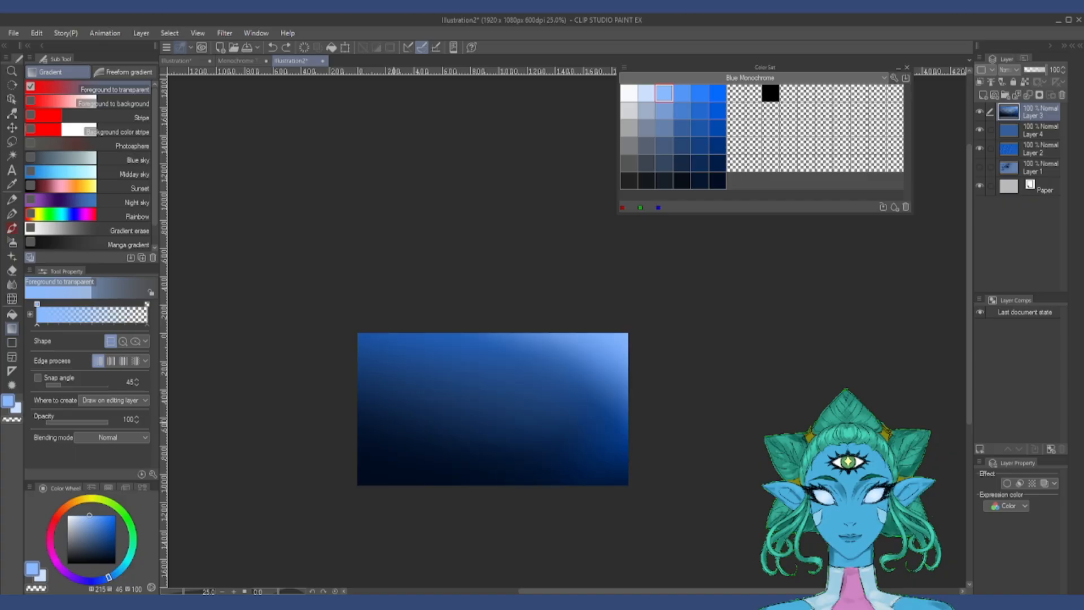
Step: Create a new raster layer and paint a filled muted-blue circle on it with the thick-paint brush
scroll(476, 423, "up", 5)
left_click(982, 95)
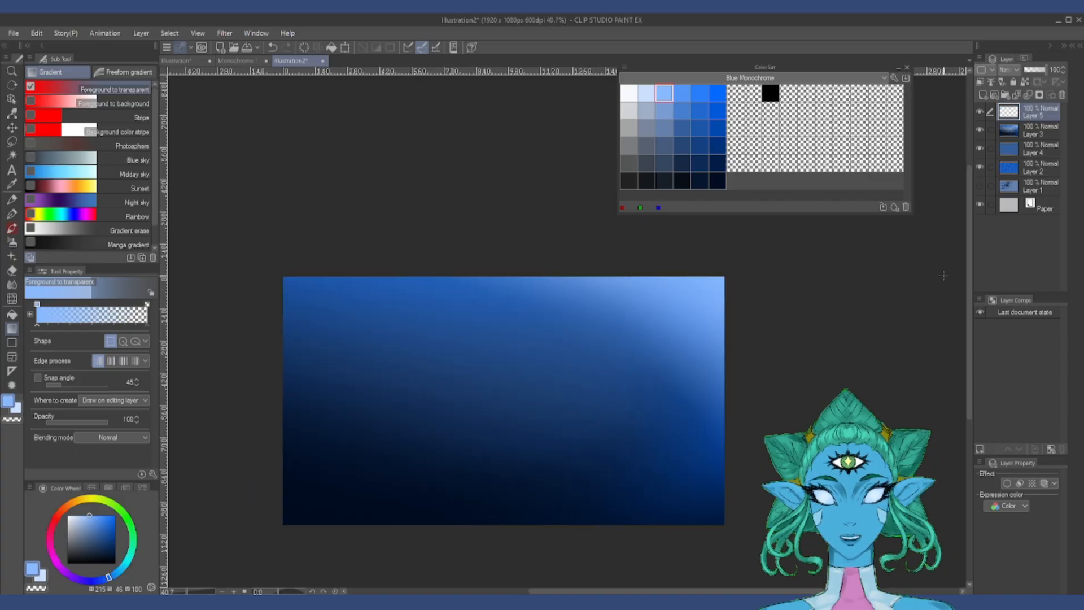
key("b")
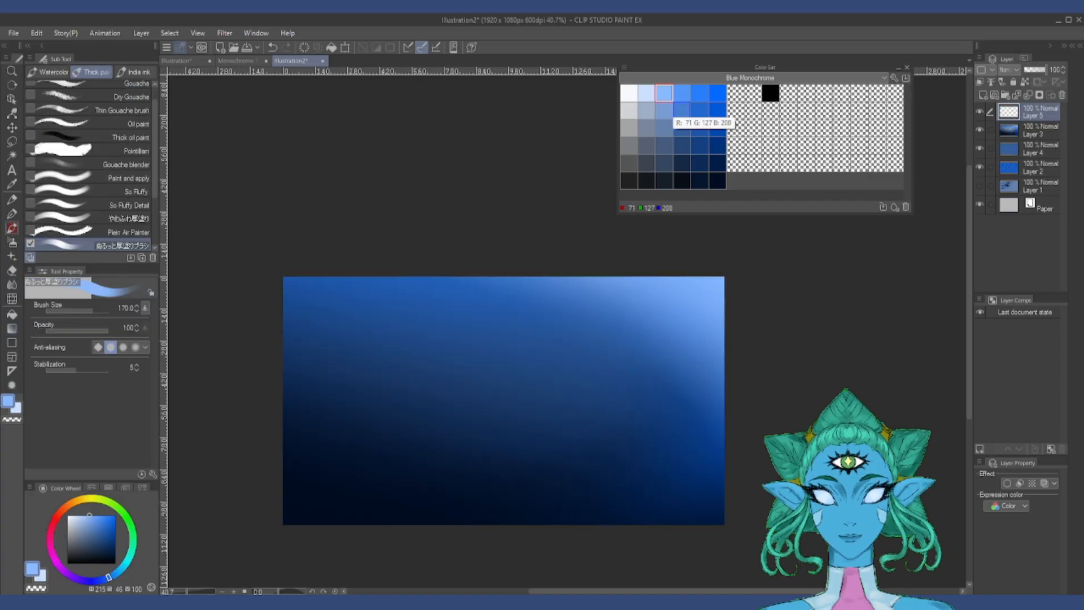
left_click(664, 127)
mouse_move(535, 334)
left_mouse_down()
mouse_move(516, 368)
mouse_move(550, 375)
mouse_move(532, 337)
left_mouse_up()
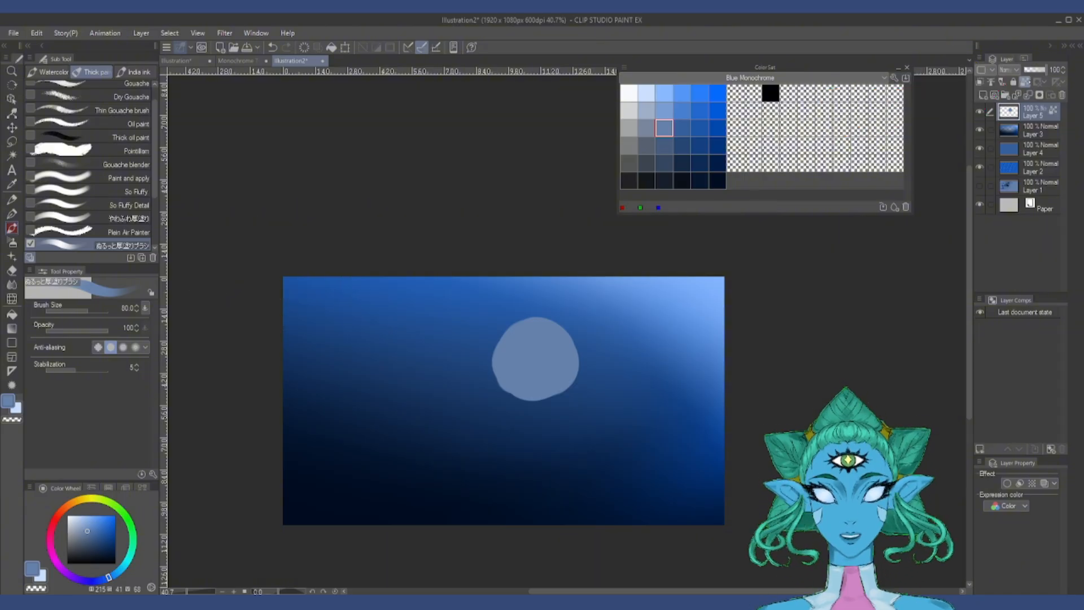
Step: Shade the circle with a near-white rim on its upper left, dark gray-blue along its underside and mid blue inside
left_click(628, 92)
left_click_drag(496, 353, 568, 314)
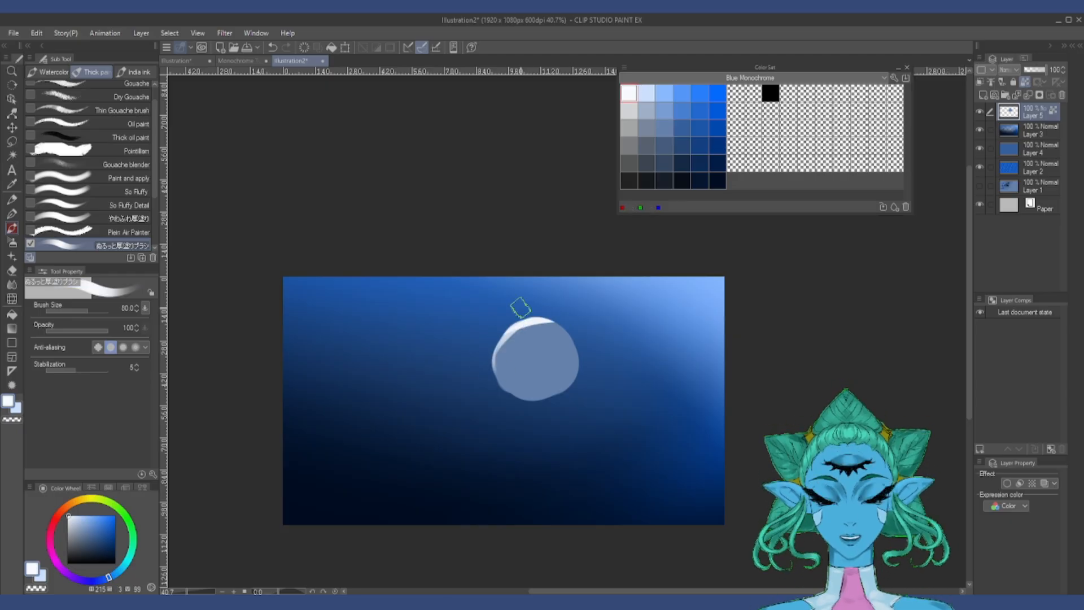
left_click(664, 163)
mouse_move(507, 388)
left_mouse_down()
mouse_move(570, 360)
mouse_move(513, 390)
left_mouse_up()
left_click(681, 128)
mouse_move(566, 355)
left_mouse_down()
mouse_move(518, 371)
mouse_move(542, 343)
mouse_move(514, 391)
left_mouse_up()
Step: Paint bright and lighter saturated blue patches inside the circle and the darkest navy along its lower-right edge at size 60
left_click(647, 93)
left_click(718, 93)
left_click_drag(528, 334, 550, 332)
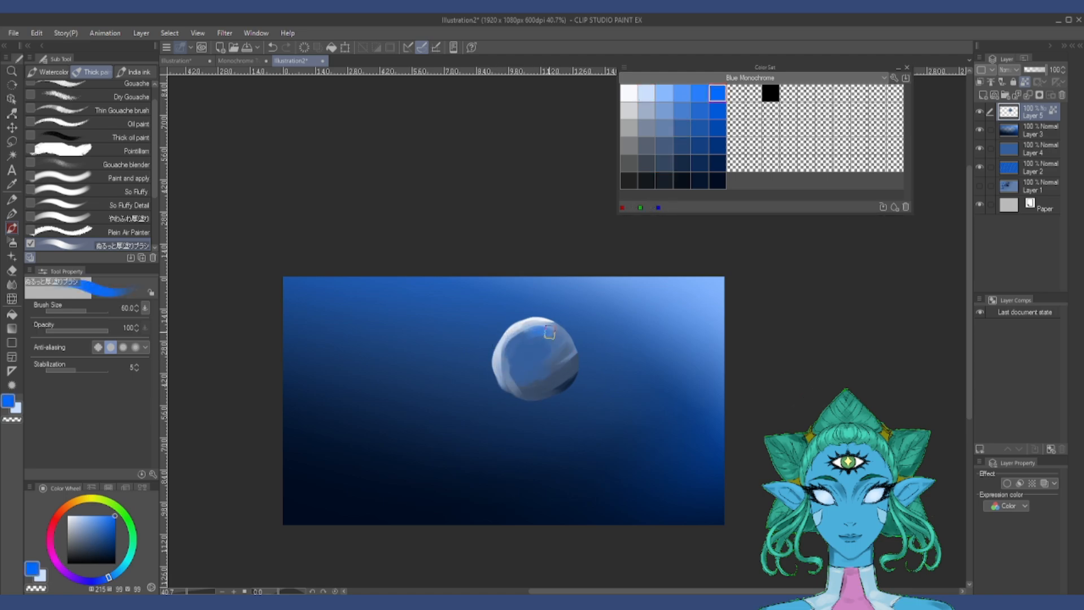
left_click(681, 93)
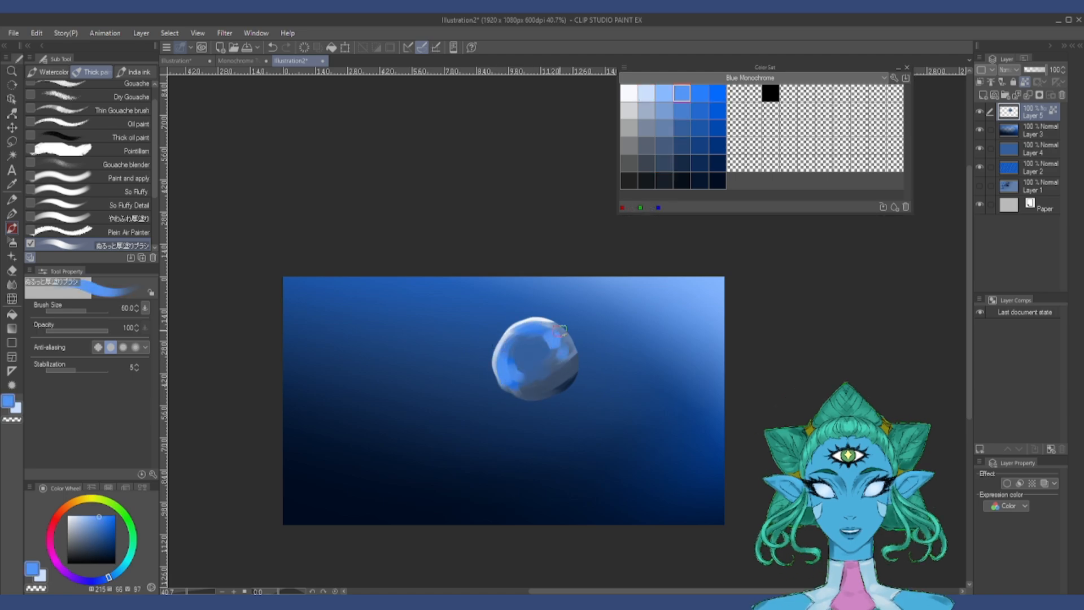
left_click(718, 180)
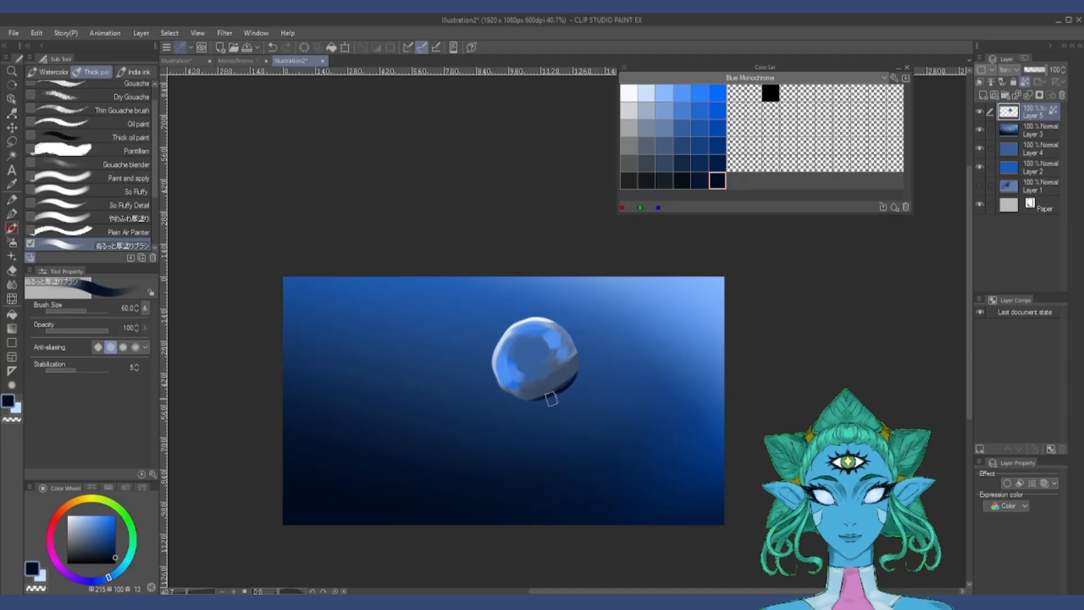
Step: Paint navy along the sphere's lower-right edge, add a round near-white highlight near its top, and blend the shading with the Painterly blender
left_click_drag(561, 390, 577, 362)
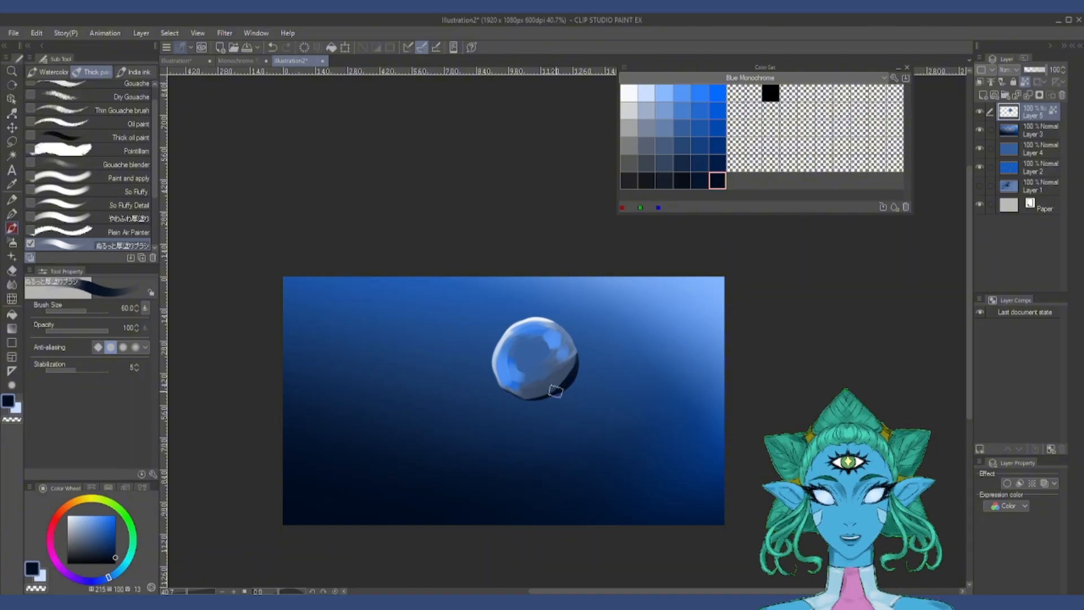
left_click(699, 93)
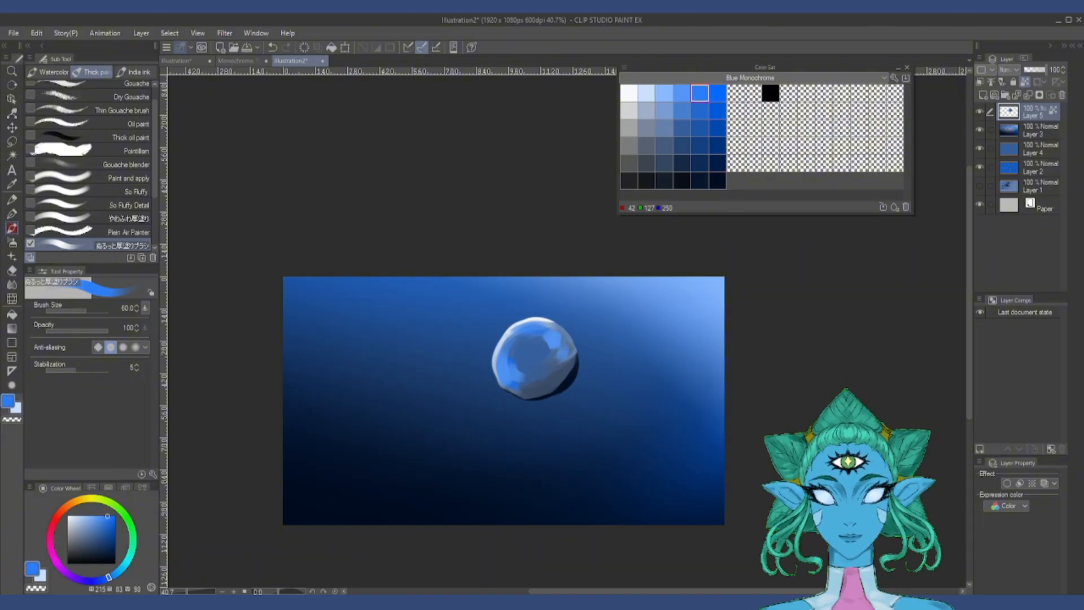
left_click(528, 335)
left_click(664, 146)
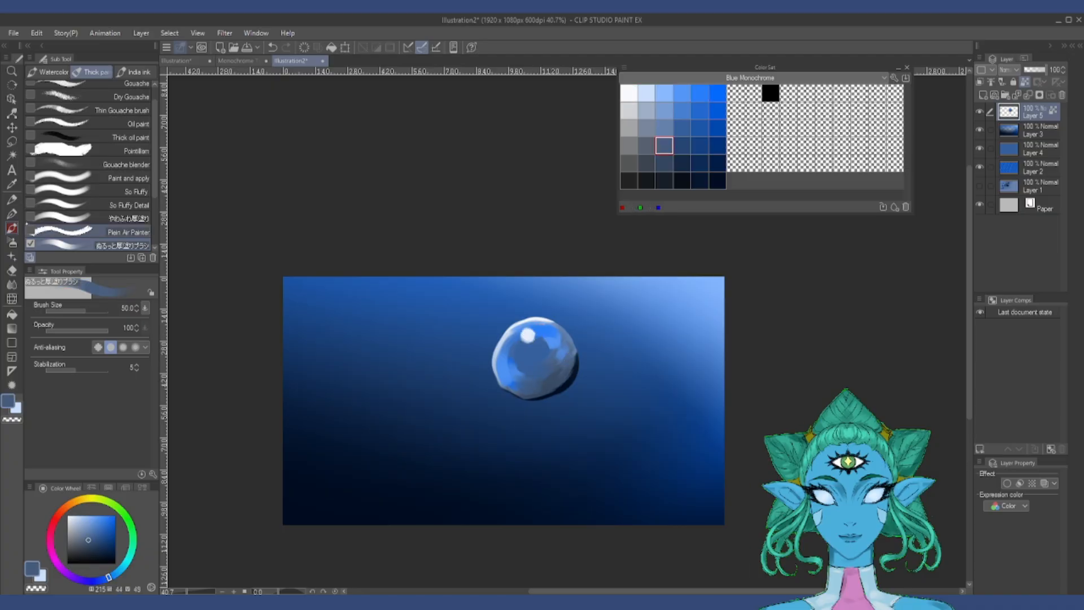
key("j")
left_click(132, 146)
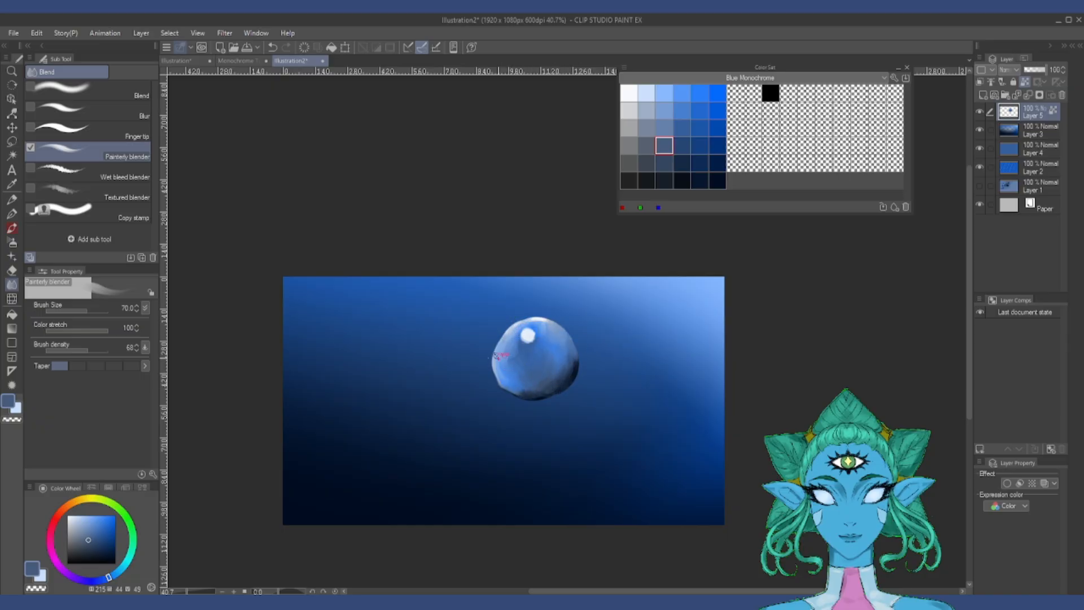
Step: Airbrush darkest navy and near-white onto the sphere's edges with the Soft airbrush and smooth its interior with the Blend tool at size 100
left_click(717, 181)
key("b")
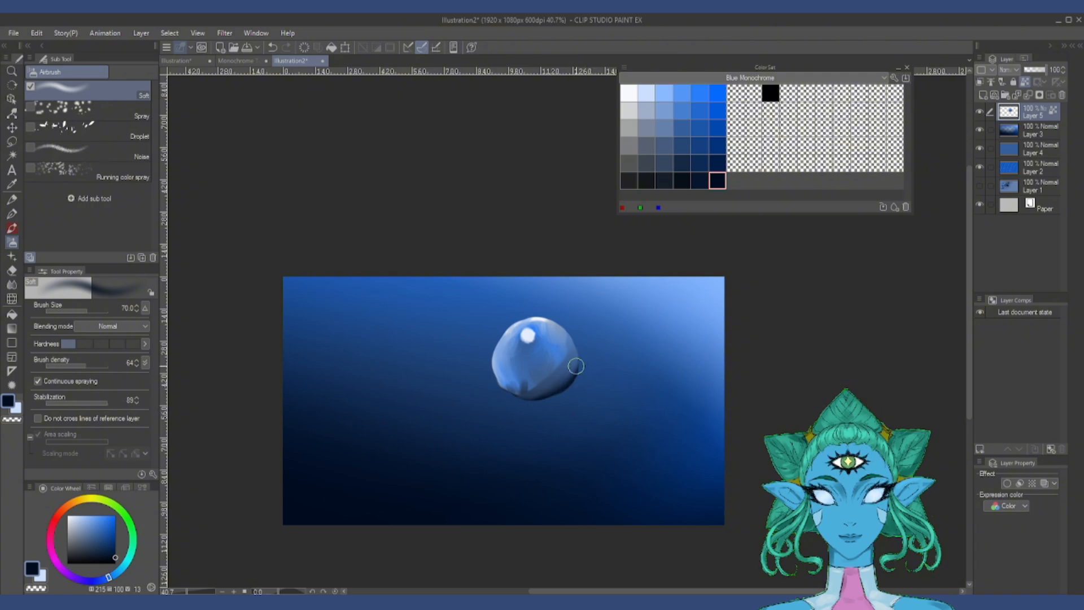
left_click(628, 92)
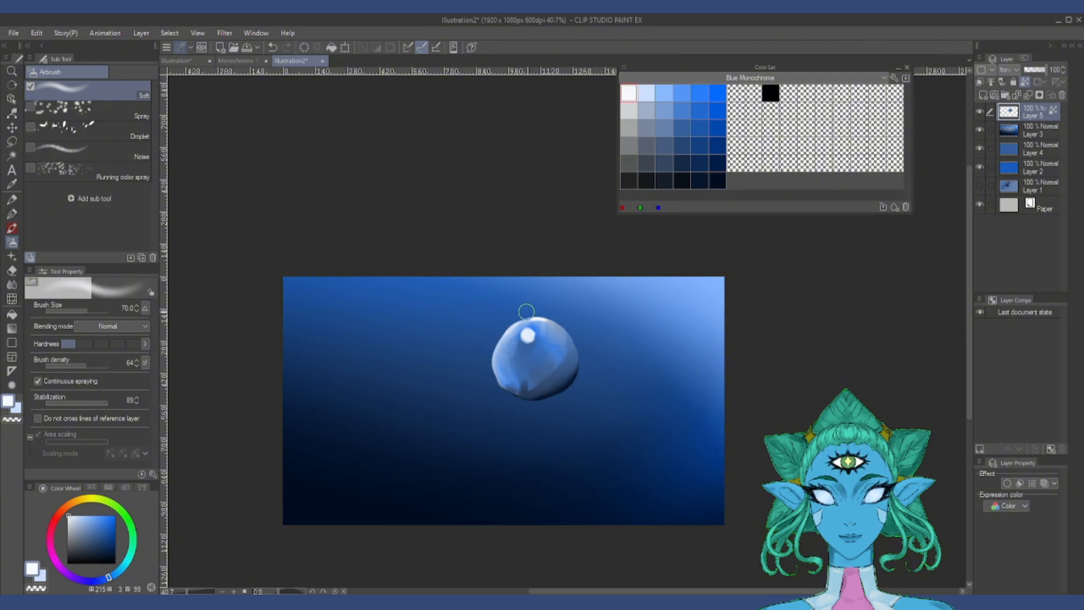
key("j")
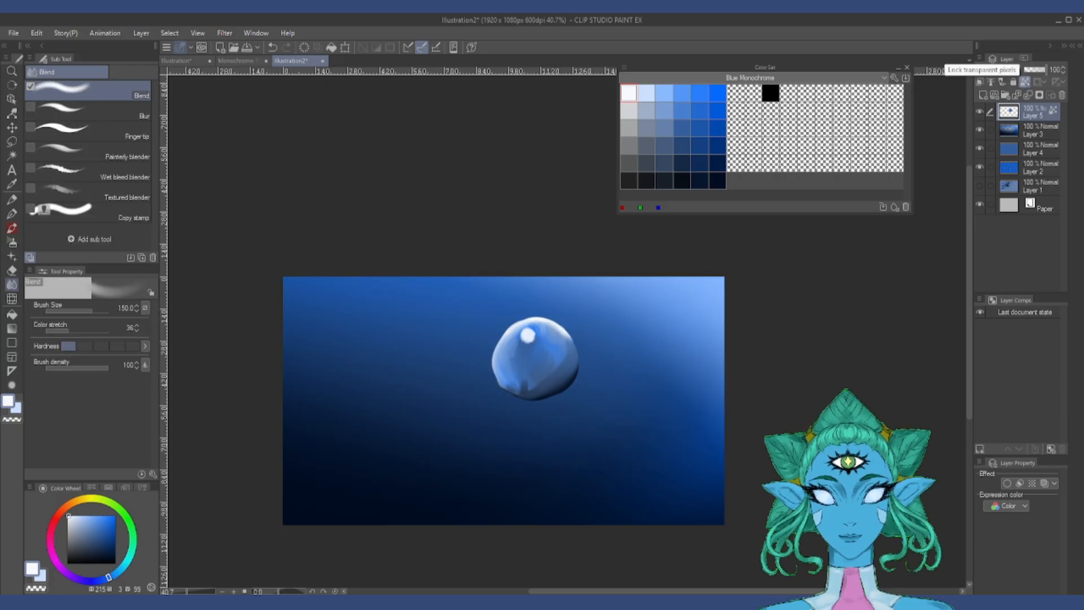
mouse_move(547, 366)
left_mouse_down()
mouse_move(511, 345)
mouse_move(551, 351)
left_mouse_up()
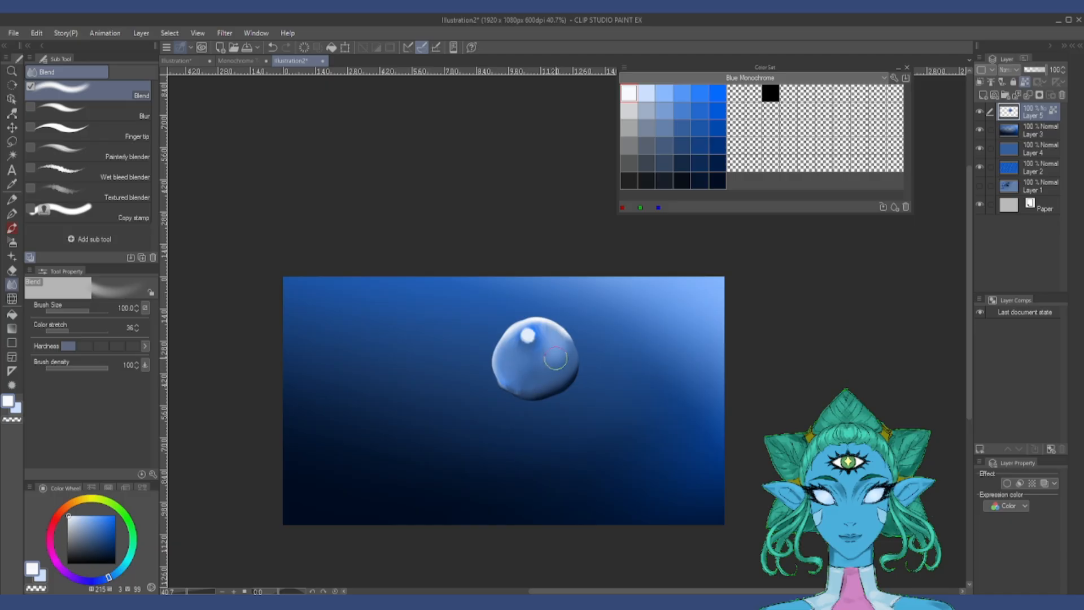
Step: Paint a muted dark-blue area inside the sphere and a near-black band along its underside with the thick-paint brush
left_click(91, 152)
key("b")
left_click(528, 374, "alt")
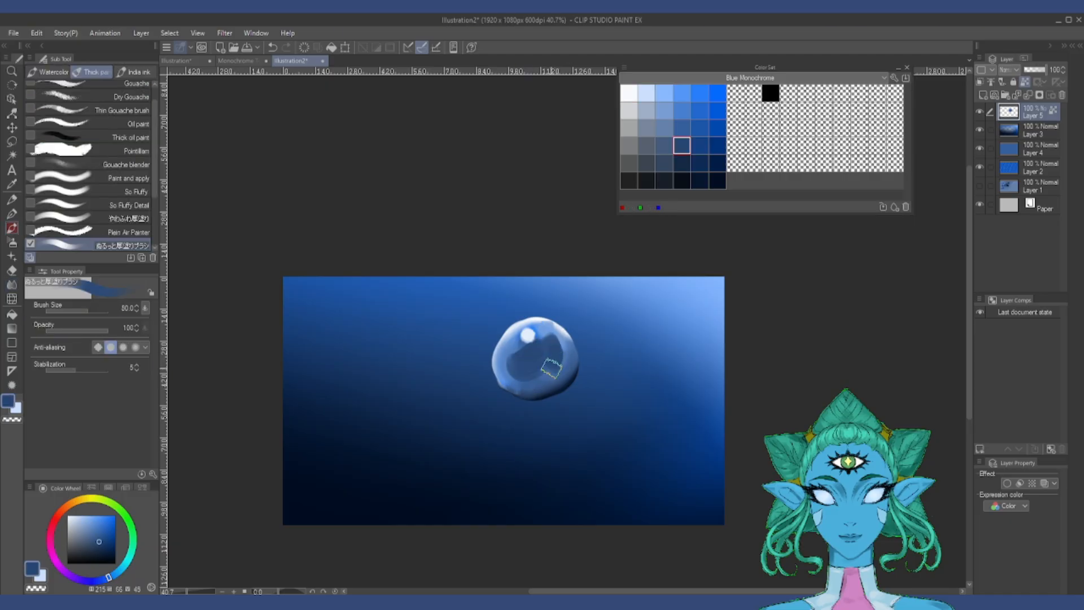
left_click(681, 181)
mouse_move(502, 384)
left_mouse_down()
mouse_move(582, 363)
mouse_move(544, 326)
left_mouse_up()
Step: Add saturated blue beside the sphere's highlight and blend it into the body with the Painterly blender at size 60
key("j")
left_click(718, 108)
key("b")
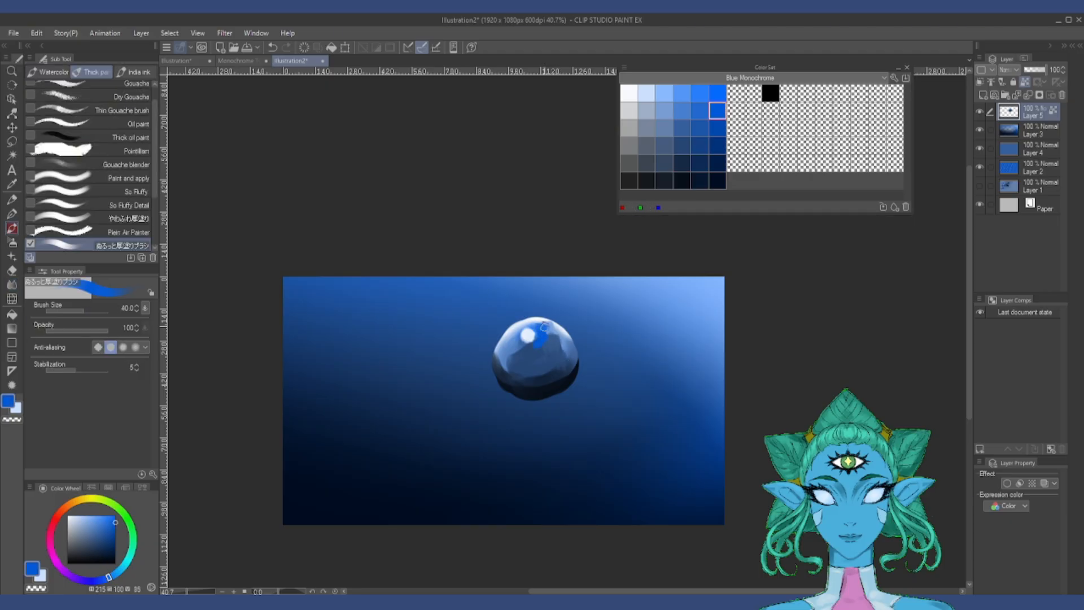
key("j")
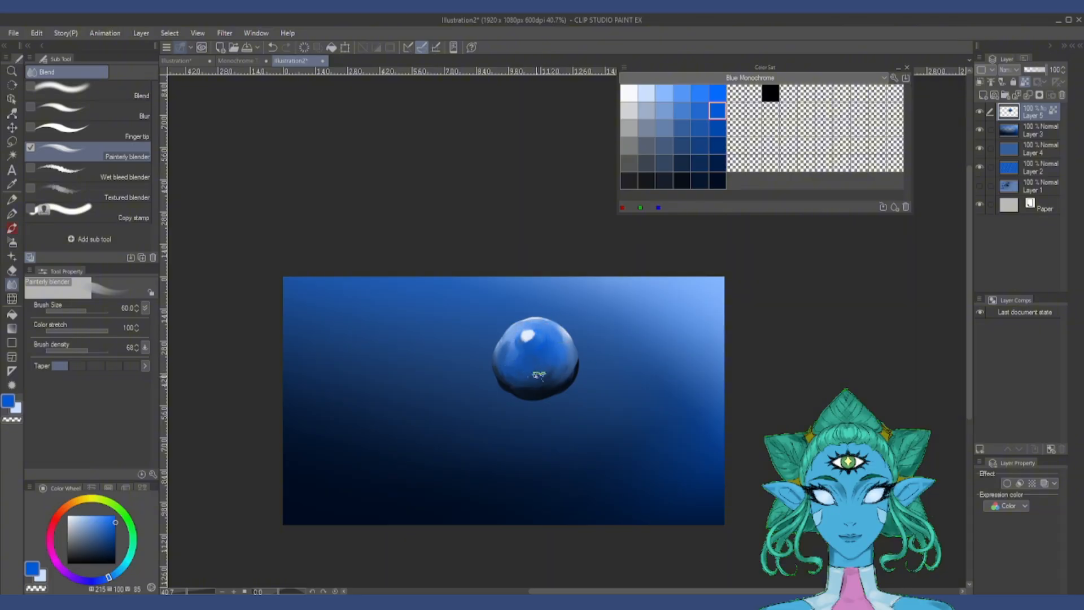
Step: Create a new layer beneath the sphere and airbrush a dark navy oval cast shadow below it at size 50
left_click(1040, 130)
left_click(983, 95)
left_click(682, 163)
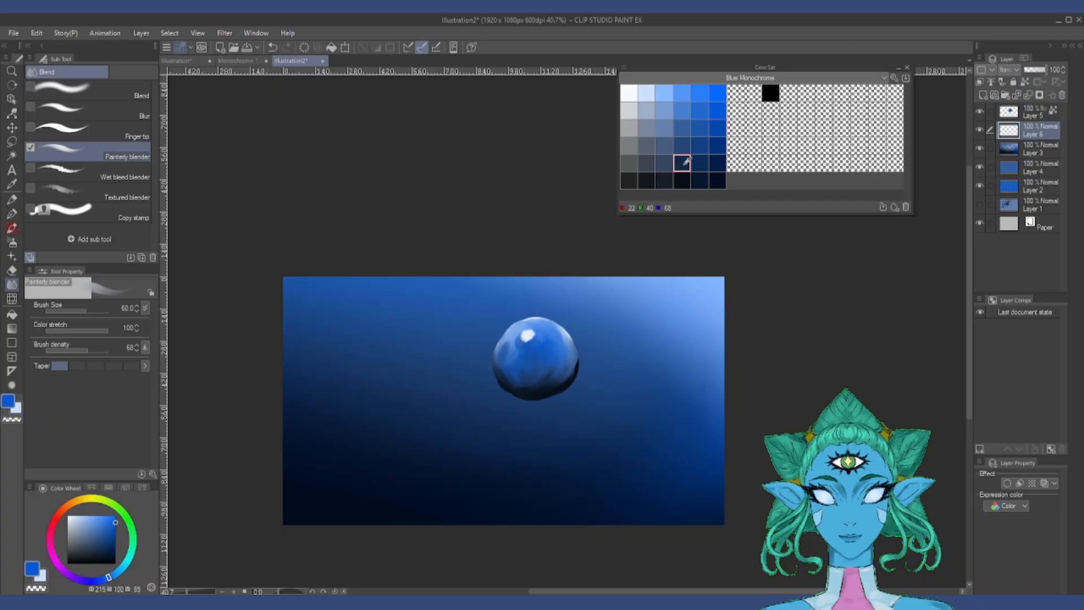
key("b")
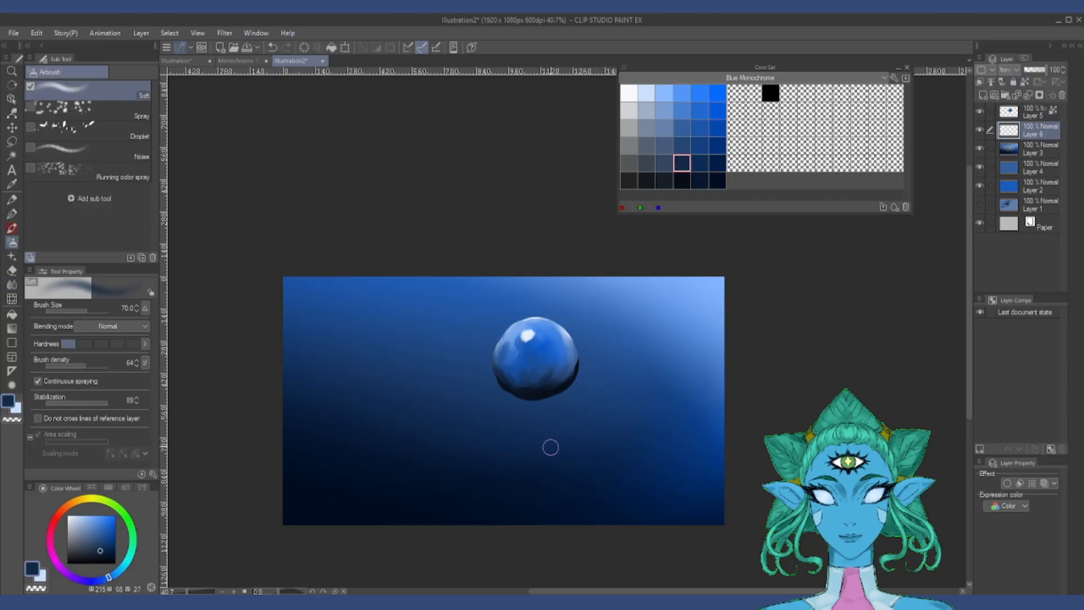
left_click_drag(505, 453, 546, 449)
left_click(682, 180)
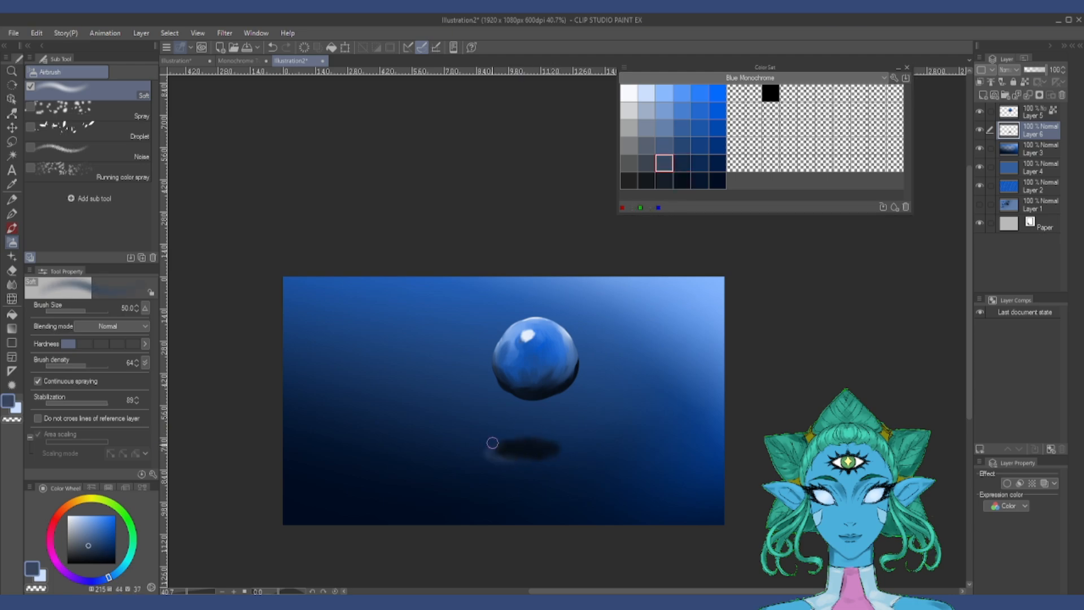
left_click(699, 162)
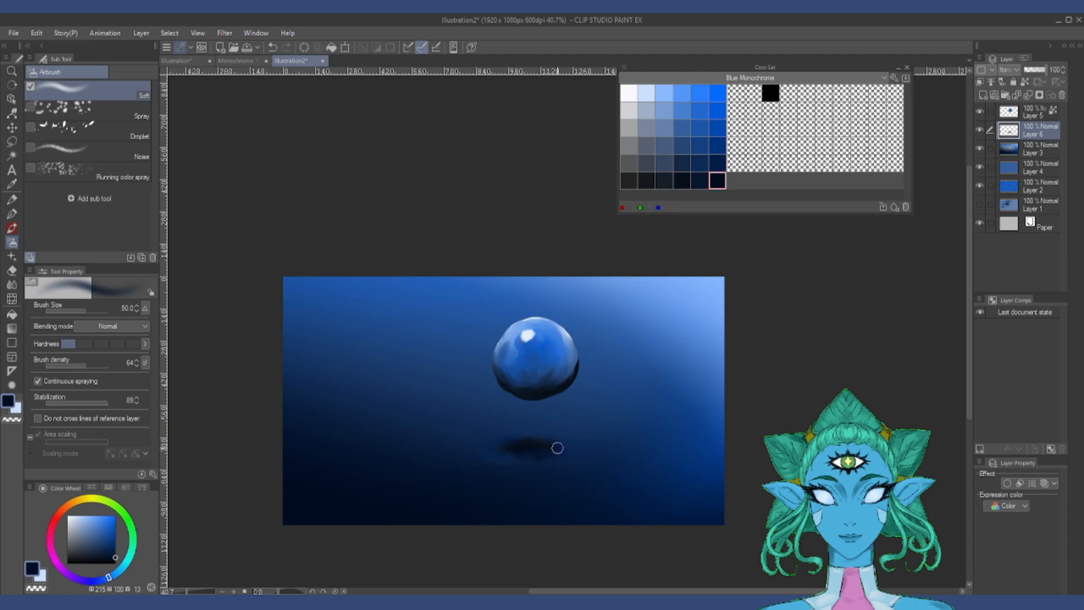
left_click_drag(563, 456, 498, 455)
Step: Soften the cast shadow with the Blur tool at size 100
left_click(12, 285)
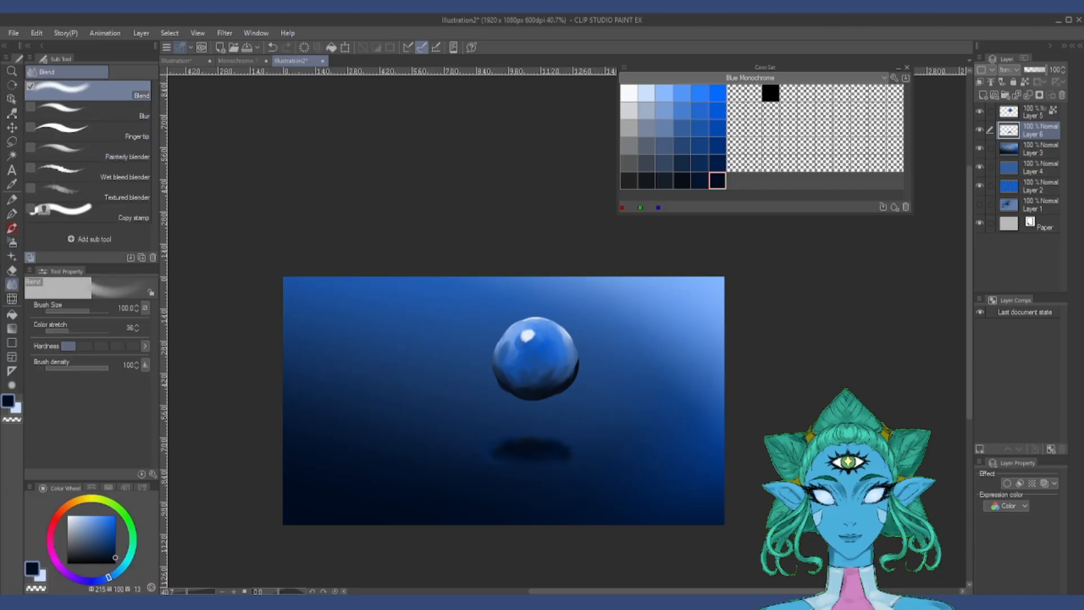
left_click(88, 111)
key("bracketleft")
key("bracketleft")
key("bracketleft")
key("bracketleft")
key("bracketleft")
key("bracketleft")
key("bracketleft")
key("bracketleft")
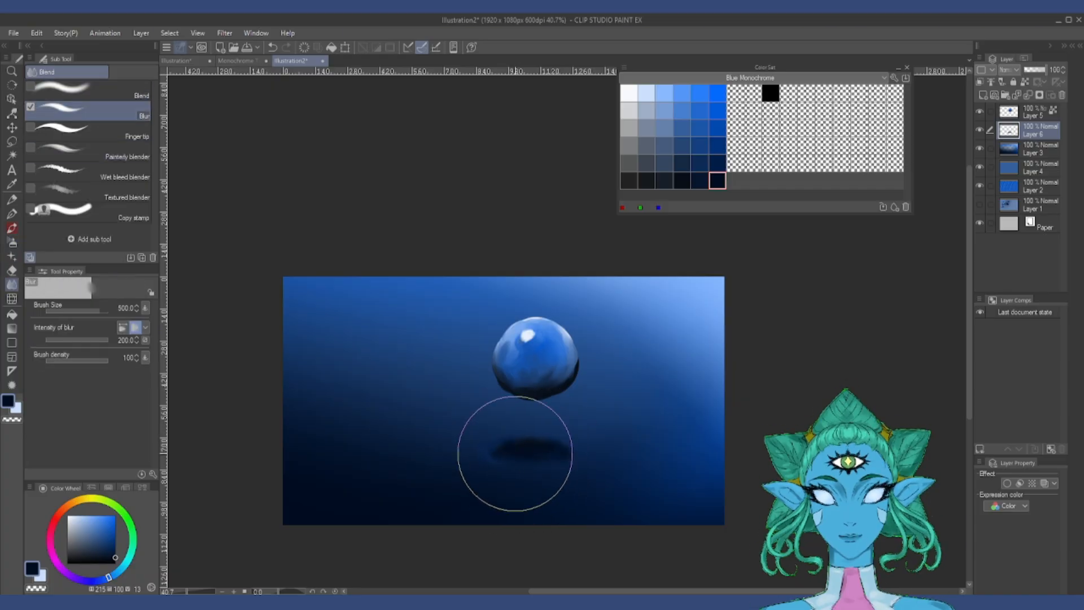
key("bracketleft")
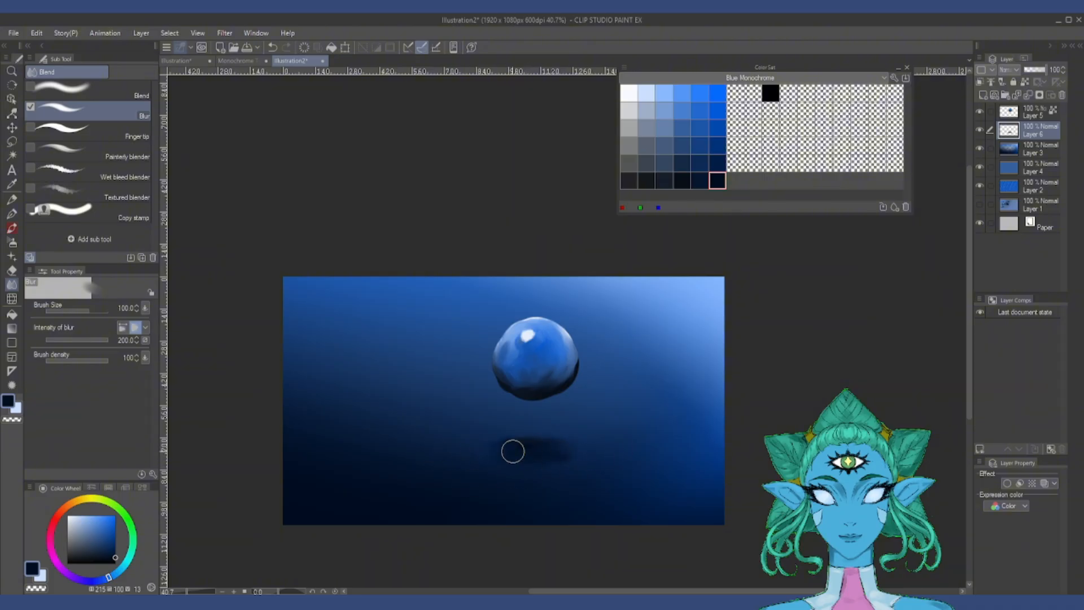
Step: On a new layer below the shadow, paint a gray-blue block behind the sphere with flaring legs and brighter blue strokes around the shadow
left_click(1040, 149)
left_click(983, 95)
left_click(664, 128)
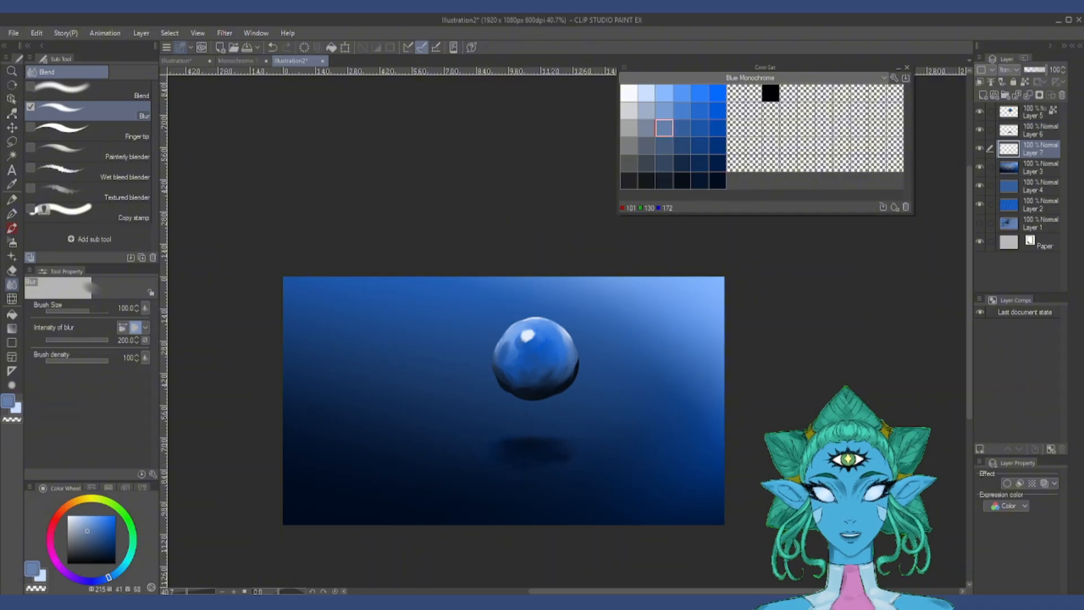
left_click(11, 228)
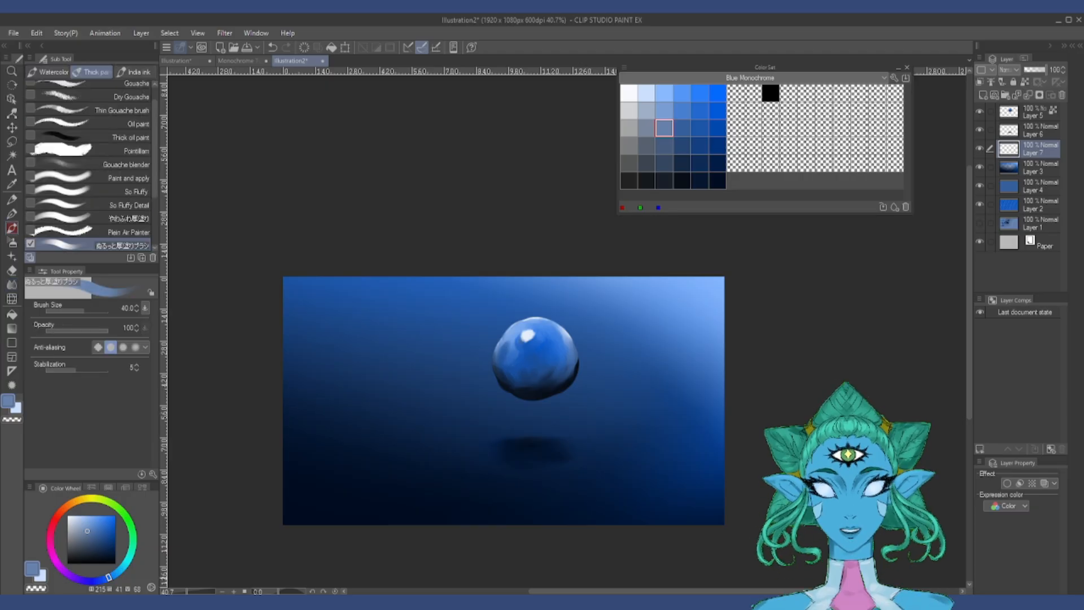
key("bracketright")
left_click_drag(476, 429, 609, 421)
key("bracketright")
key("bracketright")
key("bracketright")
key("bracketright")
key("bracketright")
key("bracketright")
mouse_move(486, 316)
left_mouse_down()
mouse_move(555, 402)
mouse_move(589, 413)
mouse_move(559, 365)
mouse_move(597, 302)
mouse_move(597, 355)
mouse_move(475, 421)
left_mouse_up()
mouse_move(536, 297)
left_mouse_down()
mouse_move(512, 320)
mouse_move(472, 411)
mouse_move(603, 420)
mouse_move(640, 457)
mouse_move(463, 484)
mouse_move(570, 484)
left_mouse_up()
Step: Blur the blue strokes around the shadow and the edges of the gray-blue block, enlarging the brush along the way
key("j")
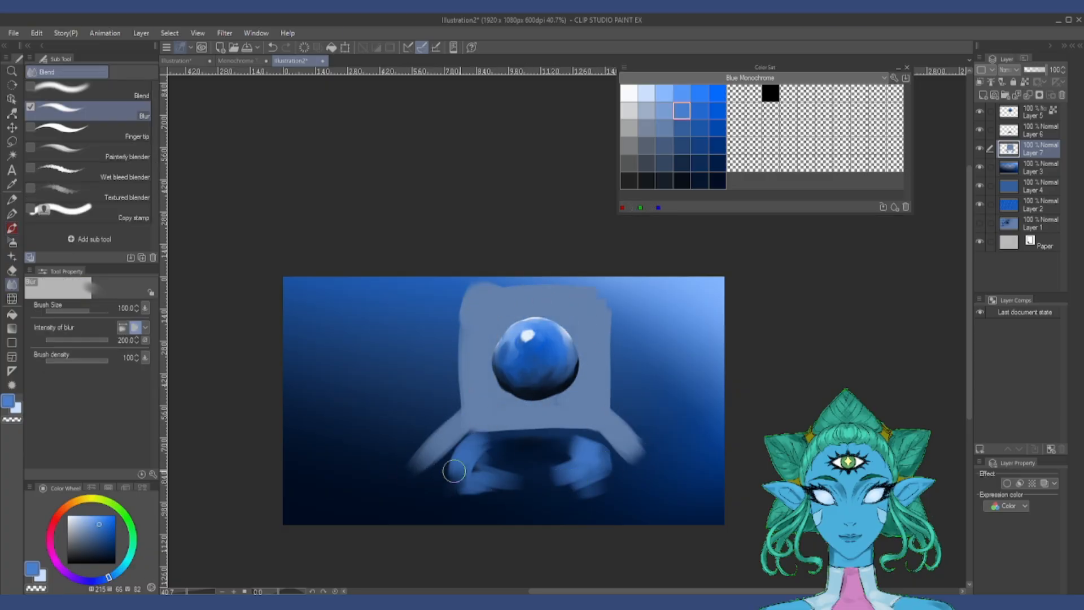
mouse_move(455, 473)
left_mouse_down()
mouse_move(495, 440)
mouse_move(502, 480)
left_mouse_up()
key("bracketright")
key("bracketright")
key("bracketright")
key("bracketright")
key("bracketright")
key("bracketright")
mouse_move(607, 453)
left_mouse_down()
mouse_move(589, 496)
mouse_move(599, 463)
mouse_move(550, 491)
mouse_move(618, 327)
mouse_move(609, 310)
mouse_move(646, 409)
mouse_move(606, 404)
mouse_move(641, 443)
mouse_move(609, 368)
mouse_move(425, 400)
mouse_move(436, 429)
mouse_move(451, 432)
mouse_move(387, 519)
mouse_move(663, 461)
mouse_move(604, 485)
mouse_move(613, 508)
mouse_move(507, 491)
mouse_move(462, 508)
mouse_move(474, 454)
mouse_move(604, 496)
left_mouse_up()
key("bracketright")
key("bracketright")
left_click_drag(584, 291, 652, 403)
mouse_move(481, 395)
left_mouse_down()
mouse_move(472, 283)
mouse_move(433, 375)
mouse_move(432, 316)
left_mouse_up()
Step: Spread the gray-blue backdrop outward into the dark background on both sides with the Blend tool at size 250
key("comma")
key("comma")
key("comma")
mouse_move(654, 391)
left_mouse_down()
mouse_move(684, 488)
mouse_move(700, 498)
mouse_move(654, 340)
mouse_move(631, 365)
mouse_move(472, 368)
mouse_move(372, 516)
mouse_move(435, 421)
mouse_move(390, 290)
left_mouse_up()
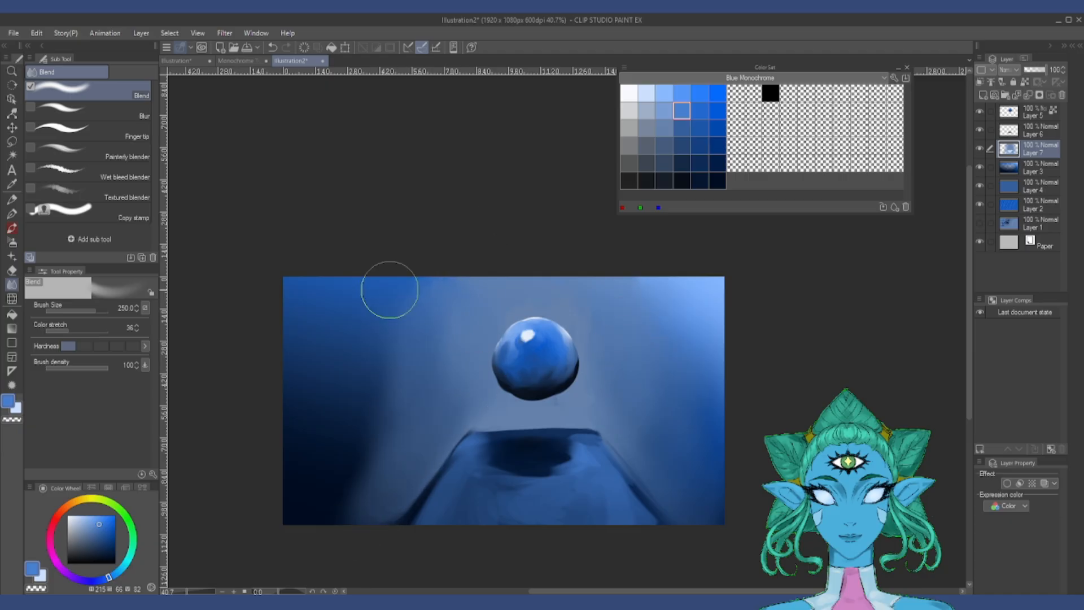
left_click_drag(345, 331, 401, 457)
Step: Blend the platform's surface, shadow and right edge with smaller Blend strokes between sizes 70 and 120
key("bracketleft")
key("bracketleft")
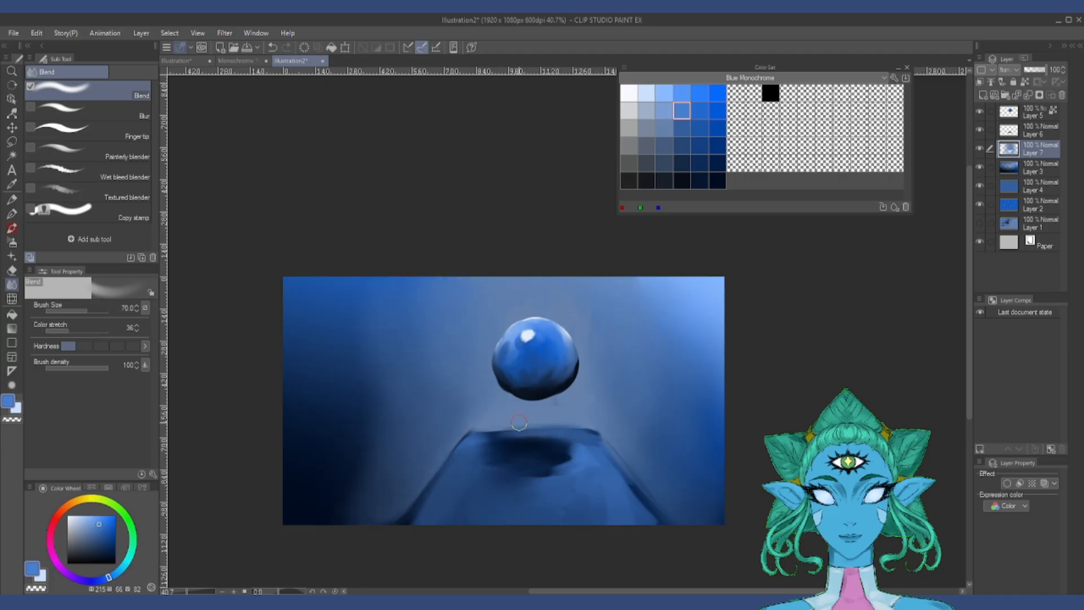
left_click_drag(589, 497, 649, 475)
key("bracketright")
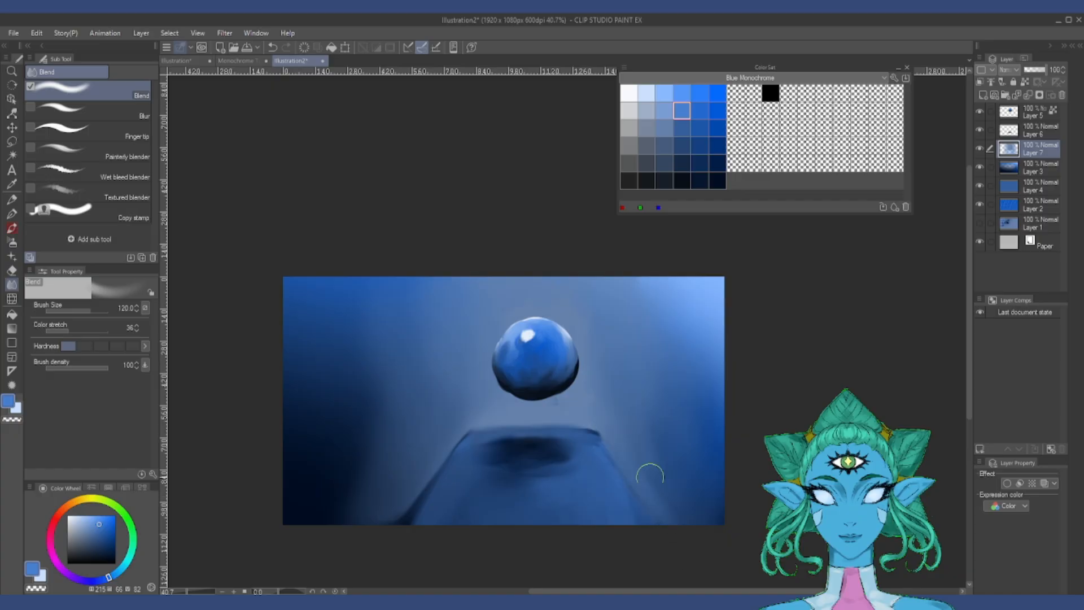
key("bracketright")
key("bracketright")
Step: Outline the platform's back and side edges in light blue with the Plein Air Painter brush at size 25
key("b")
left_click(664, 93)
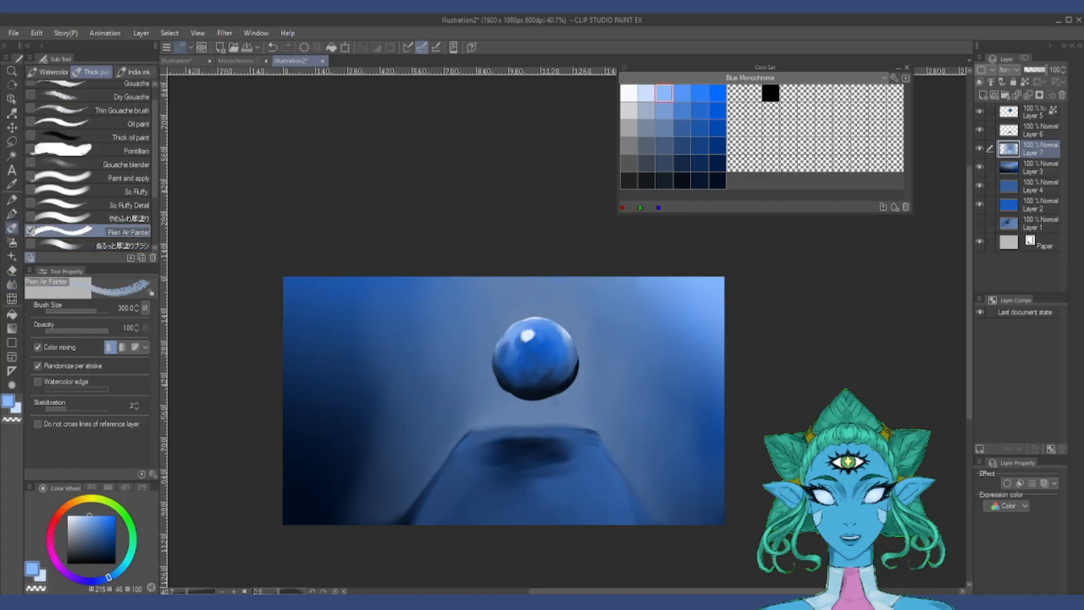
key("bracketleft")
key("bracketleft")
key("bracketleft")
key("bracketleft")
key("bracketleft")
key("bracketleft")
key("bracketleft")
key("bracketleft")
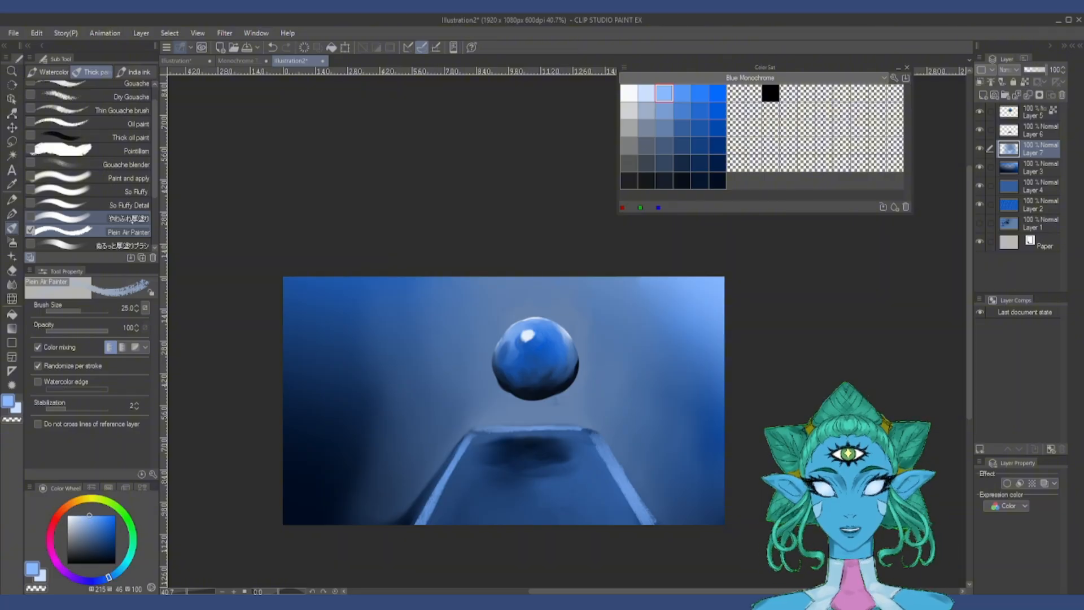
Step: Soften the platform's outline and cover its top with mid blue around the shadow using the やわふわ厚塗り brush, up to size 150
left_click(62, 218)
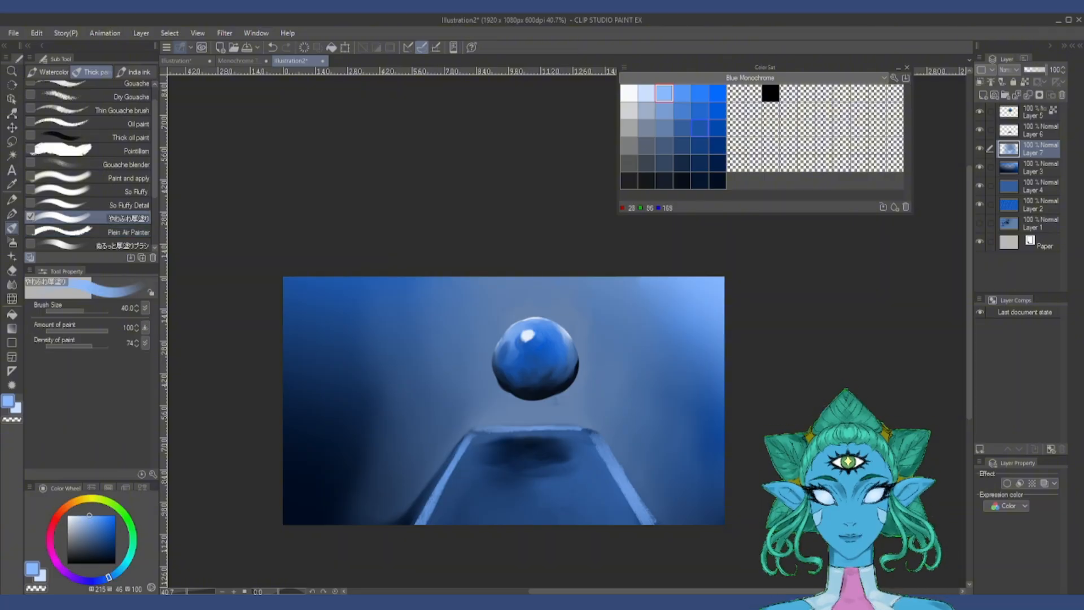
left_click(681, 128)
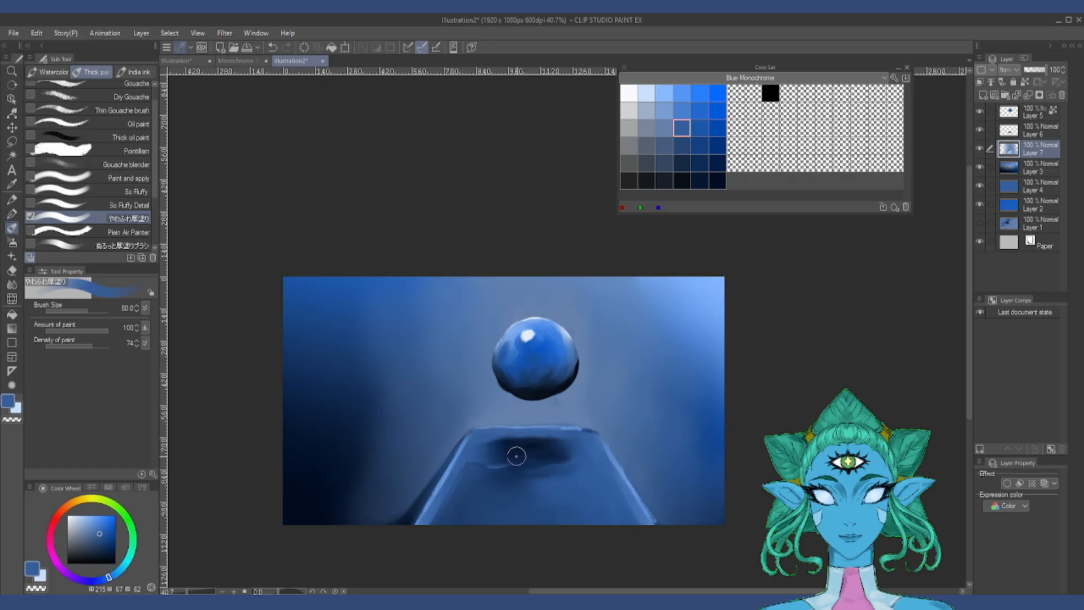
left_click(1040, 130)
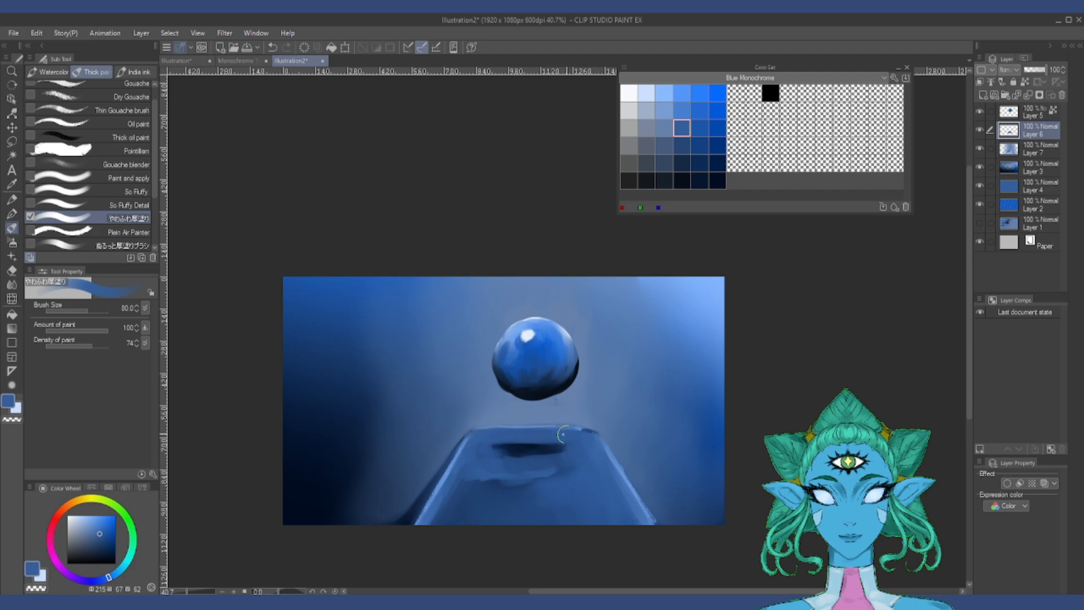
left_click_drag(558, 482, 455, 512)
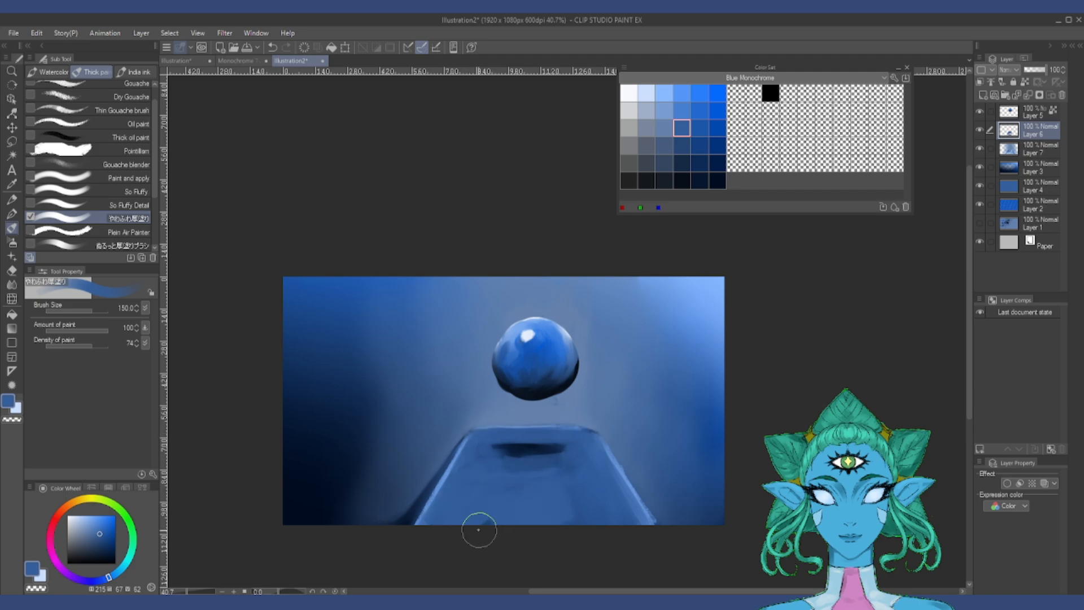
Step: Blend the old shadow into the platform at size 70 and repaint a dark-blue oval shadow beneath the sphere
key("j")
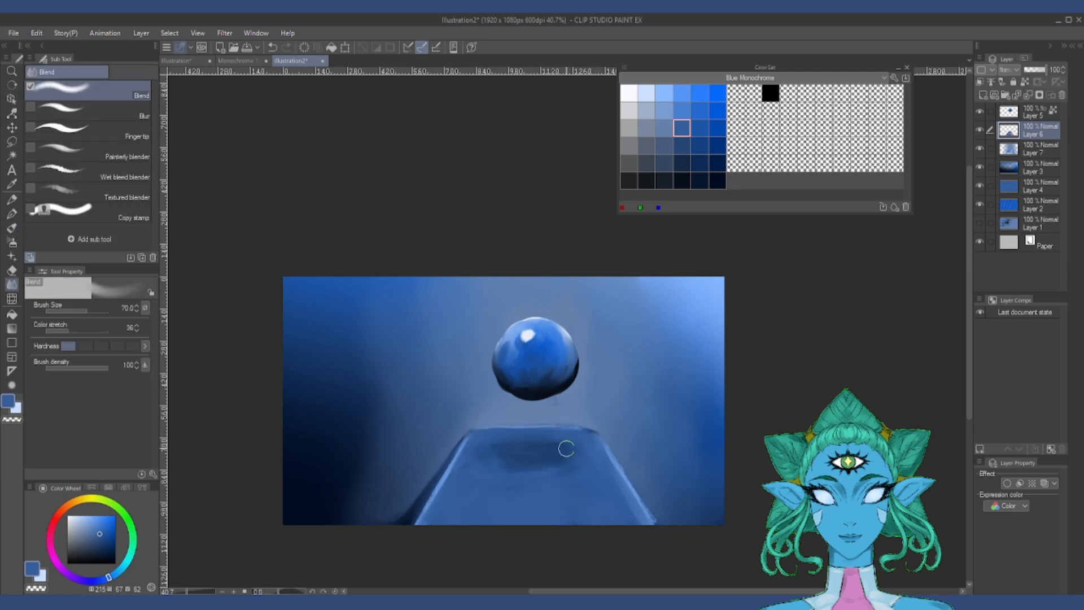
left_click(12, 229)
left_click(682, 163)
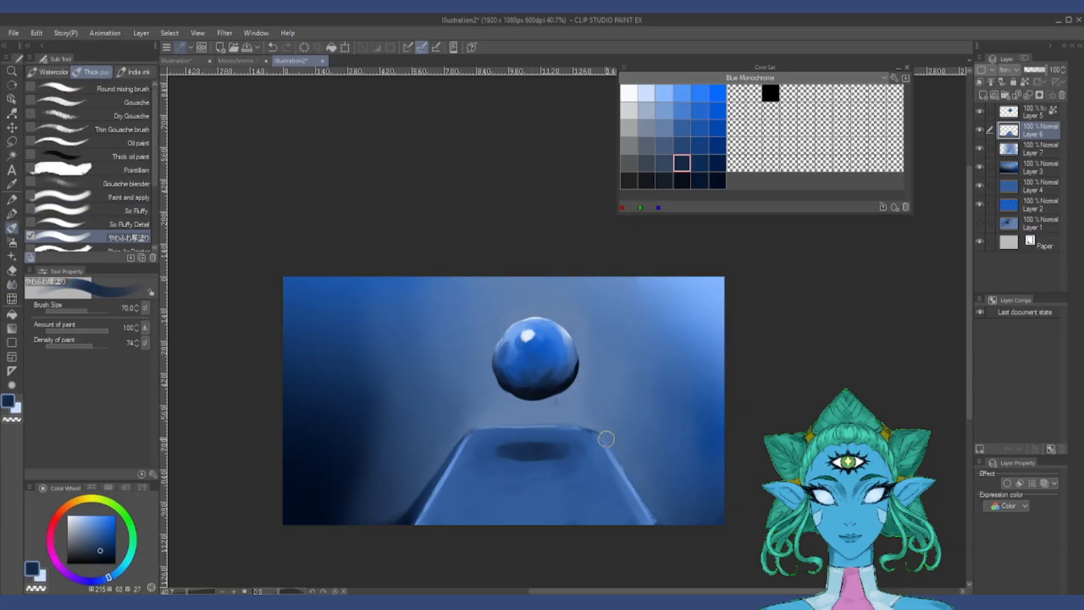
Step: Create a new layer above the backdrop and paint dark navy streaks down both sides with the かすれベタ筆 brush, up to size 300
left_click_drag(155, 172, 155, 226)
left_click(90, 164)
left_click(90, 204)
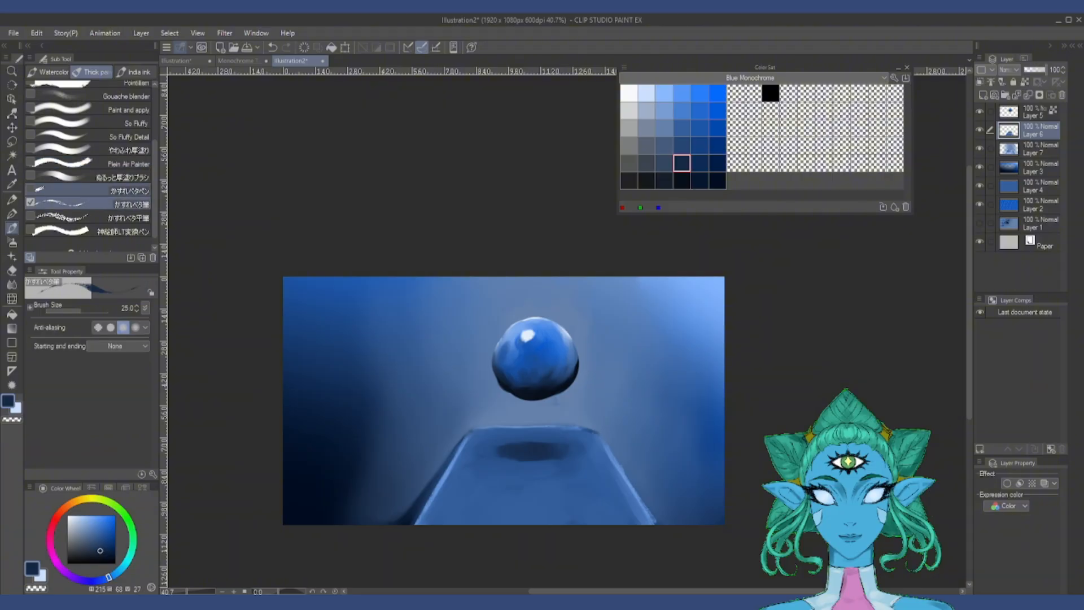
left_click(983, 95)
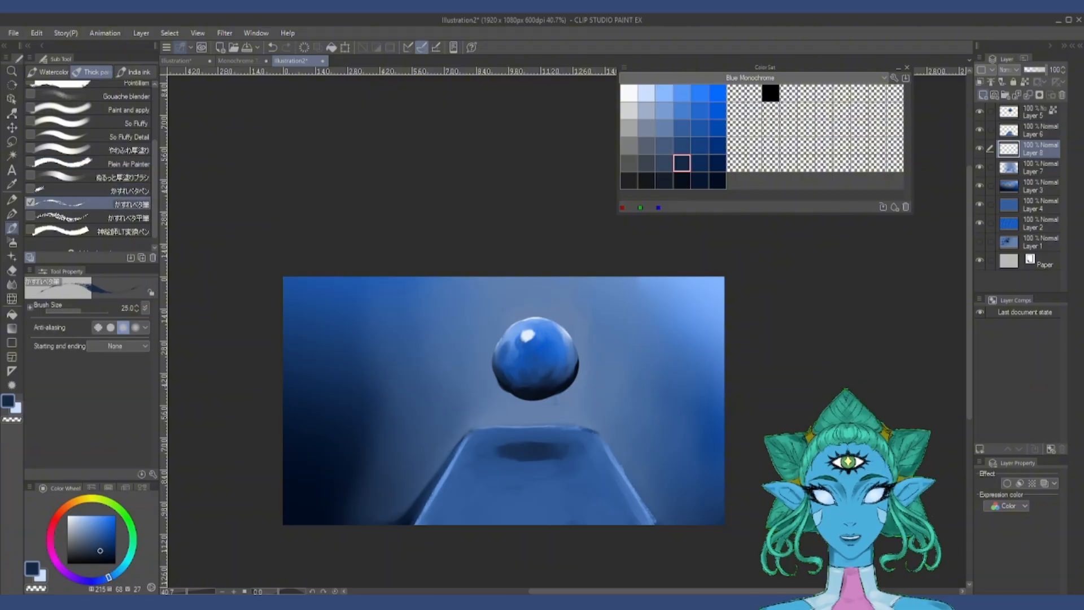
left_click(719, 145)
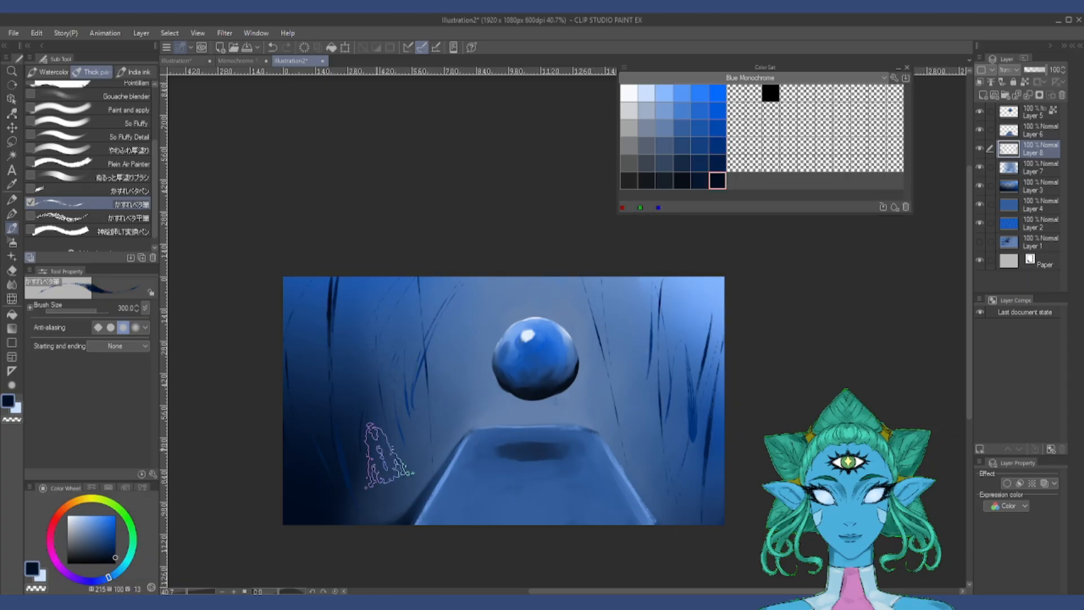
Step: Add more dark navy streaks across the backdrop's upper left and right side with the かすれベタ筆 brush at size 300
left_click_drag(631, 276, 661, 446)
left_click_drag(686, 338, 686, 519)
left_click_drag(456, 278, 396, 373)
left_click_drag(707, 277, 724, 325)
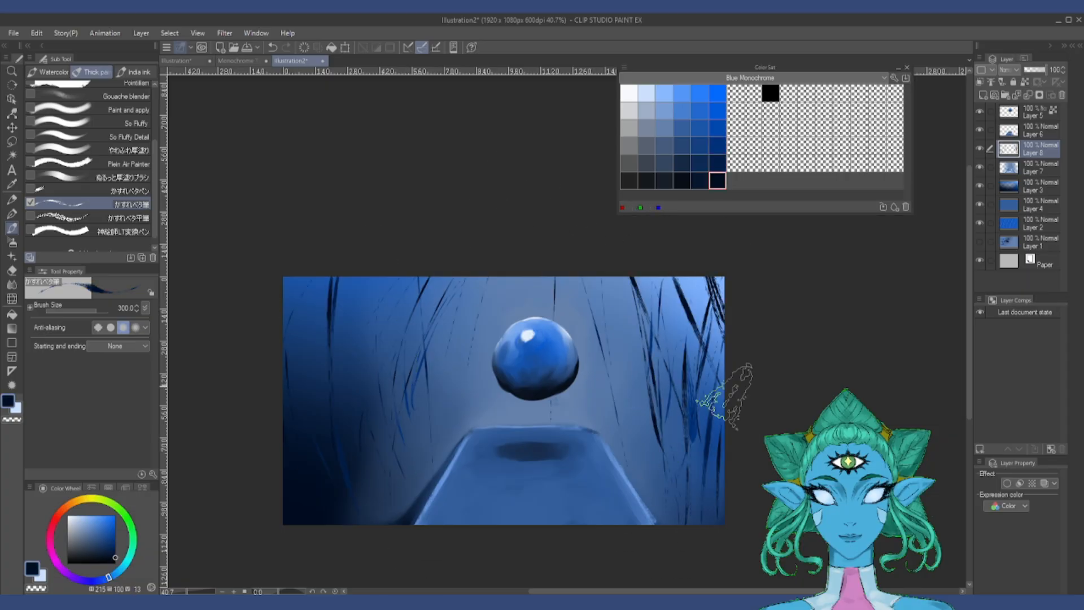
Step: Paint light-blue highlight streaks down the left and right sides of the backdrop with the かすれベタ筆 brush at size 300
left_click(664, 111)
left_click_drag(374, 299, 364, 502)
left_click_drag(367, 329, 382, 522)
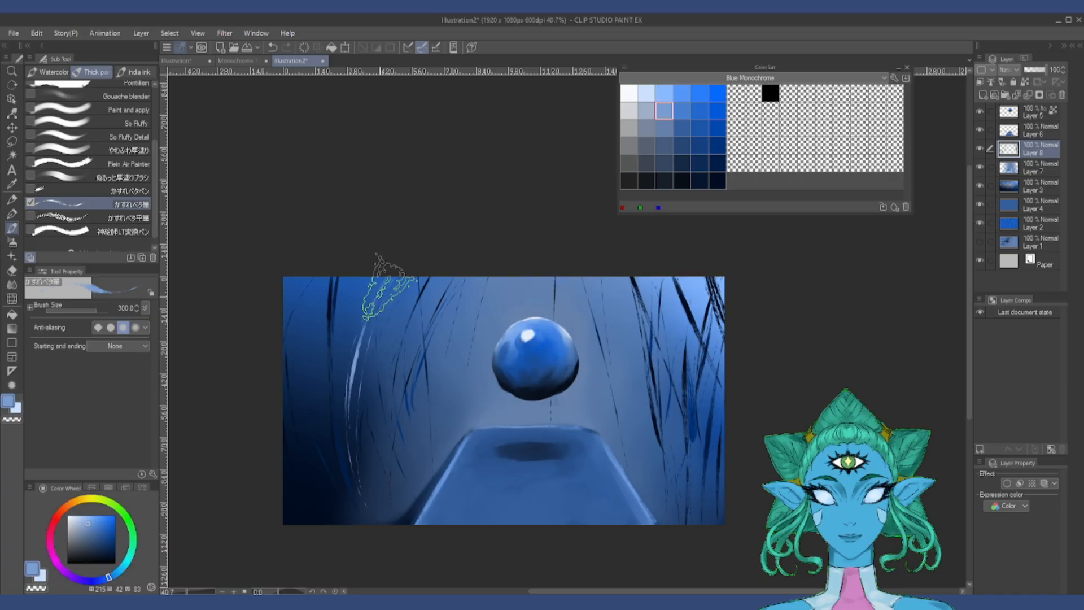
left_click_drag(346, 289, 330, 523)
left_click_drag(684, 283, 719, 520)
Step: Paint rough light-blue and dark-blue streaks over the backdrop and the platform's sides with the かすれベタ平筆 brush at size 70
left_click(90, 217)
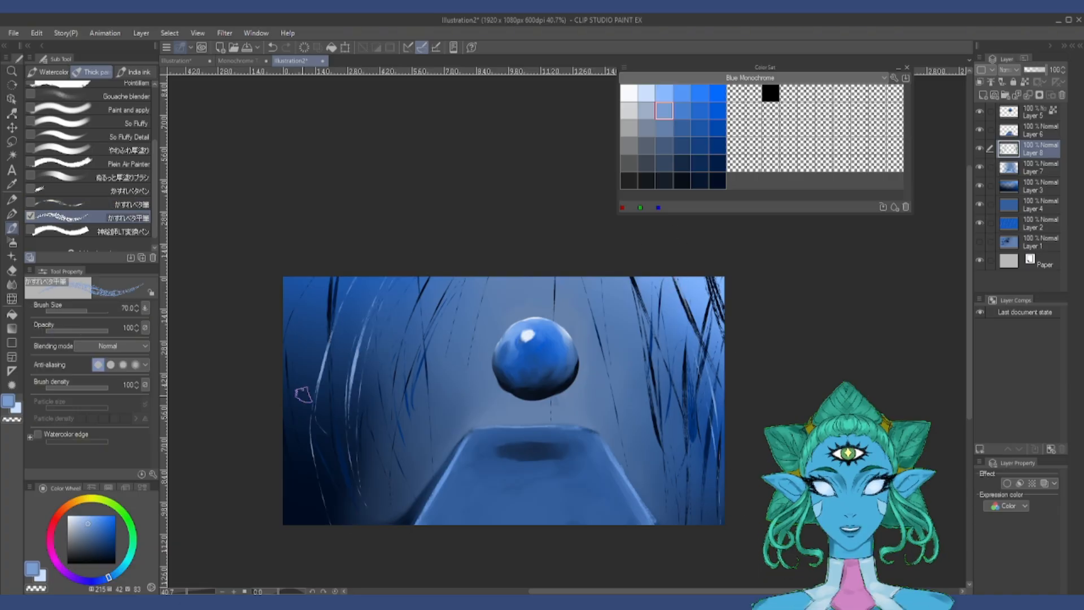
mouse_move(305, 414)
left_mouse_down()
mouse_move(345, 277)
mouse_move(322, 513)
mouse_move(333, 527)
left_mouse_up()
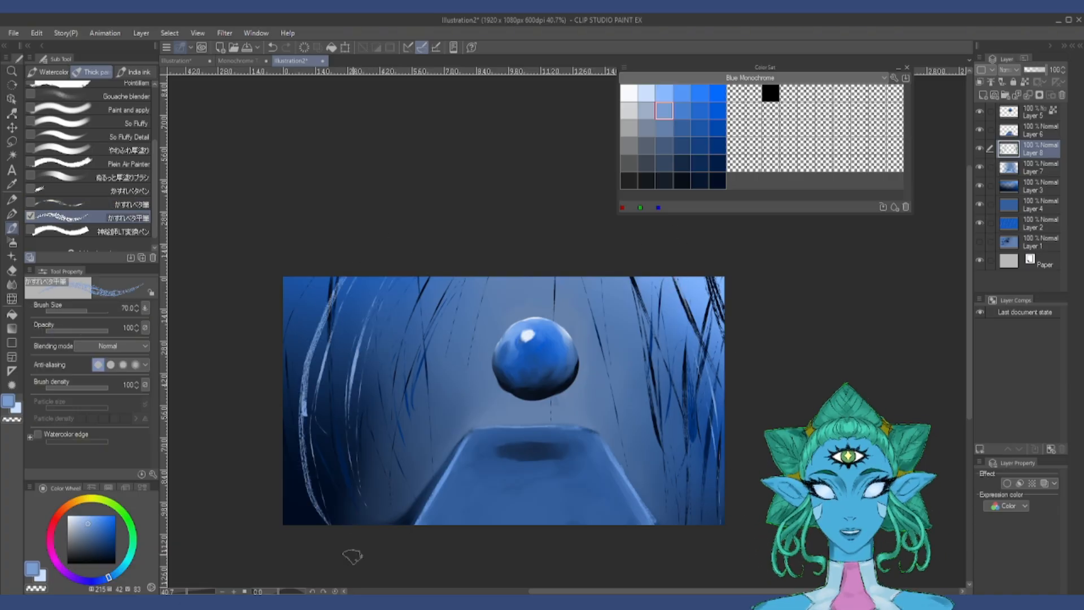
left_click(717, 163)
left_click_drag(406, 295, 432, 457)
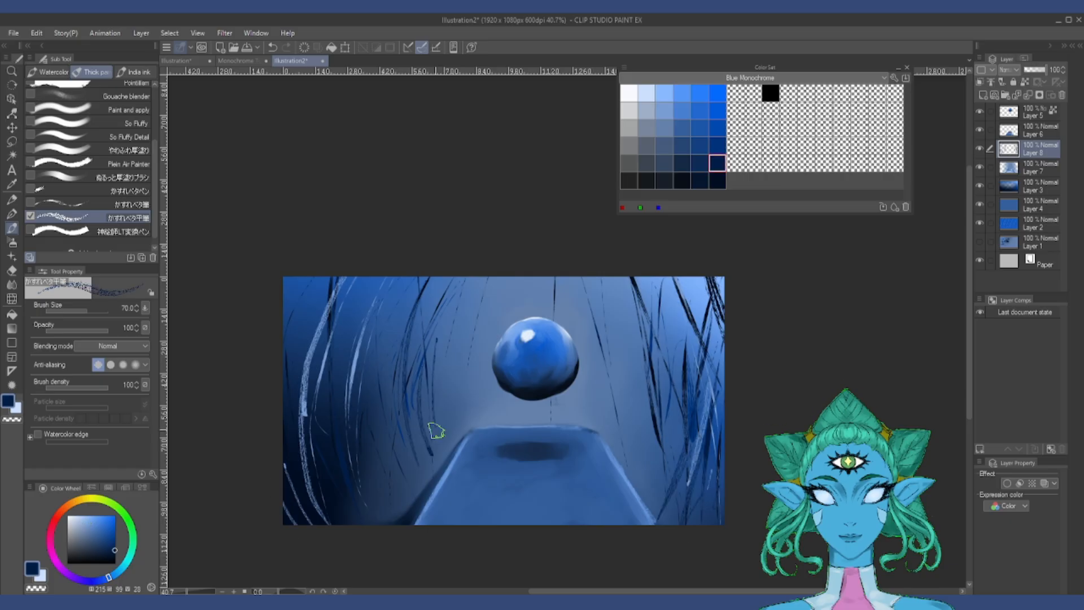
left_click_drag(629, 346, 607, 422)
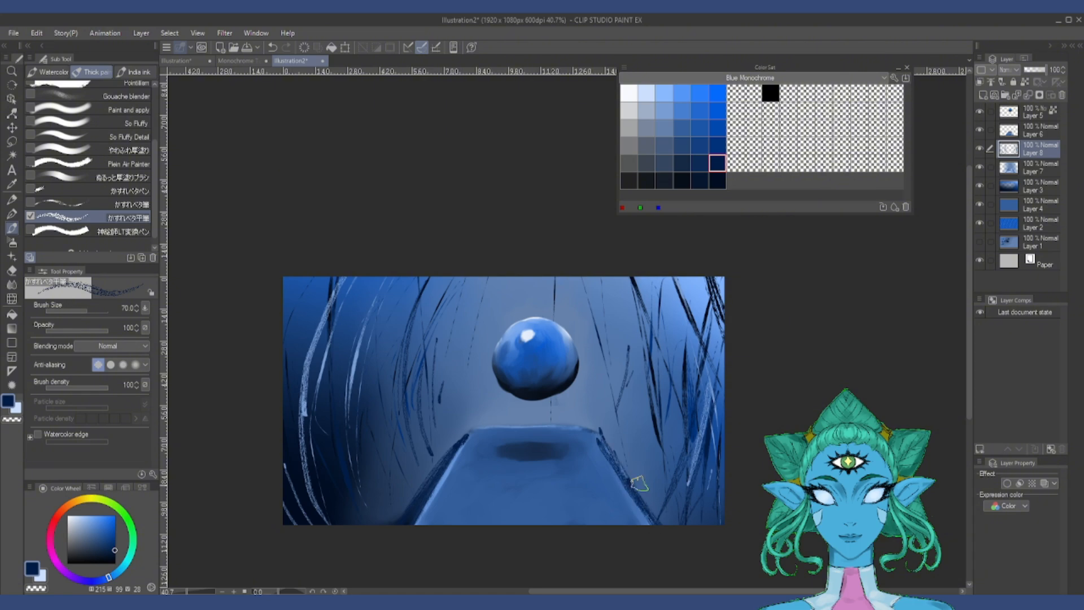
left_click_drag(398, 327, 407, 481)
left_click_drag(429, 324, 441, 474)
Step: Create an Overlay layer above the sphere's layer and airbrush white glows along the scene's upper edge with the Soft airbrush at size 400
key("p")
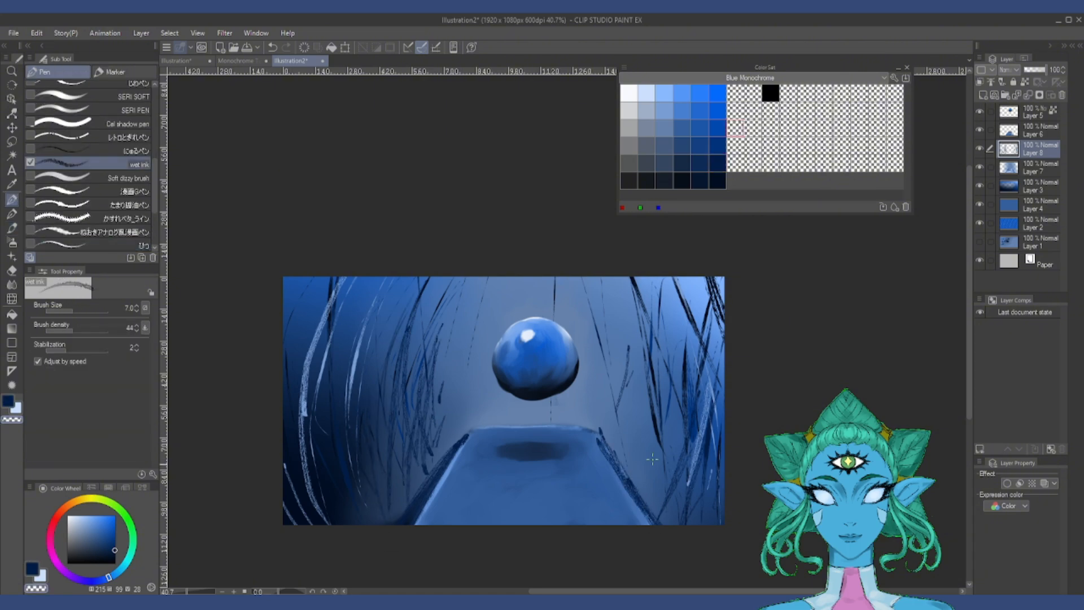
left_click(1034, 112)
left_click(629, 93)
left_click(12, 228)
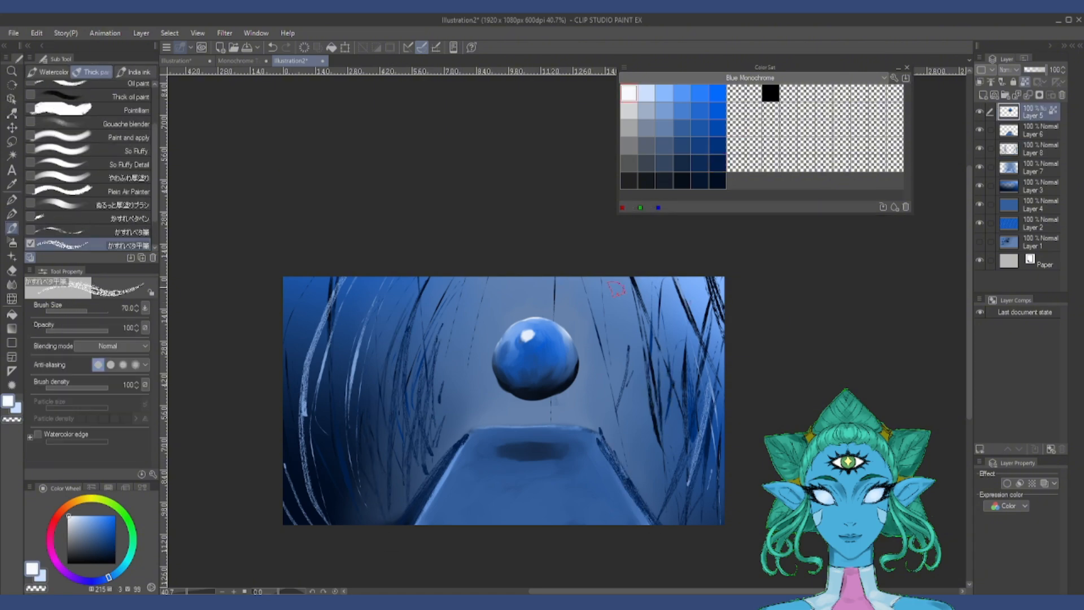
left_click(12, 242)
left_click(982, 95)
left_click(1008, 70)
left_click(1033, 206)
left_click(98, 311)
left_click_drag(300, 282, 356, 282)
left_click_drag(517, 278, 556, 278)
left_click_drag(671, 280, 714, 285)
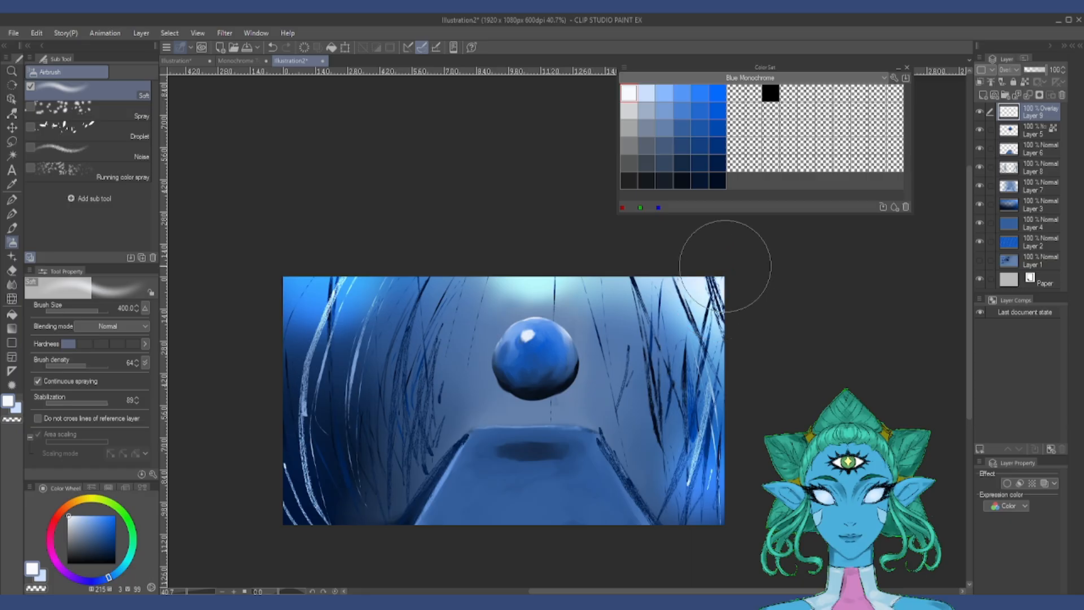
Step: Airbrush dark blue, near-black navy and light blue over the backdrop's sides on the Overlay layer to vary its tones
left_click(717, 146)
left_click_drag(696, 322, 733, 389)
left_click_drag(349, 370, 350, 438)
left_click(717, 181)
mouse_move(547, 274)
left_mouse_down()
mouse_move(514, 275)
mouse_move(395, 350)
mouse_move(376, 453)
left_mouse_up()
left_click(682, 181)
left_click(664, 110)
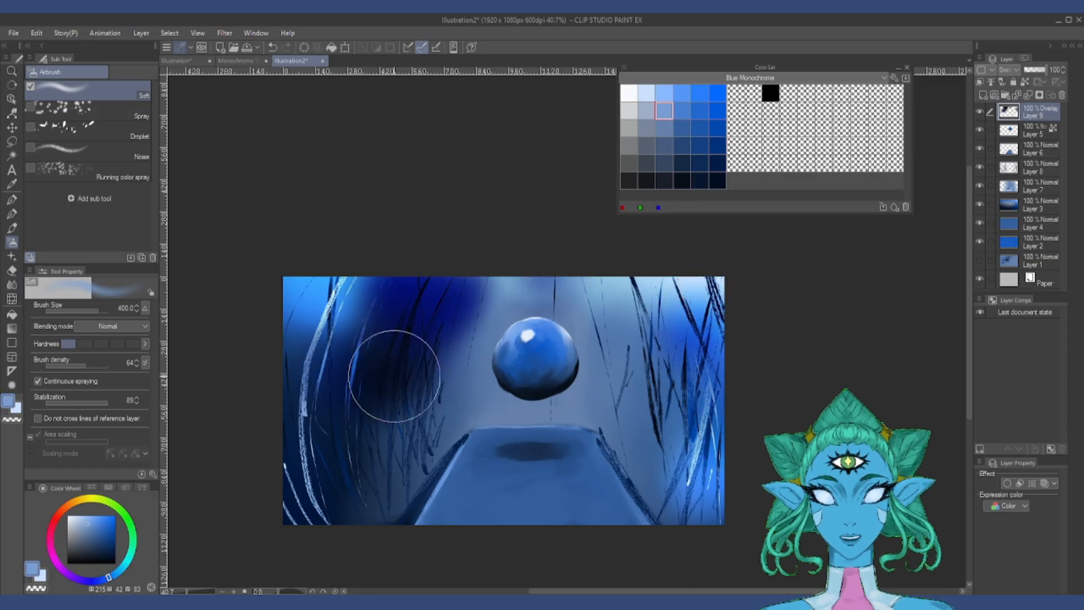
left_click_drag(395, 375, 430, 325)
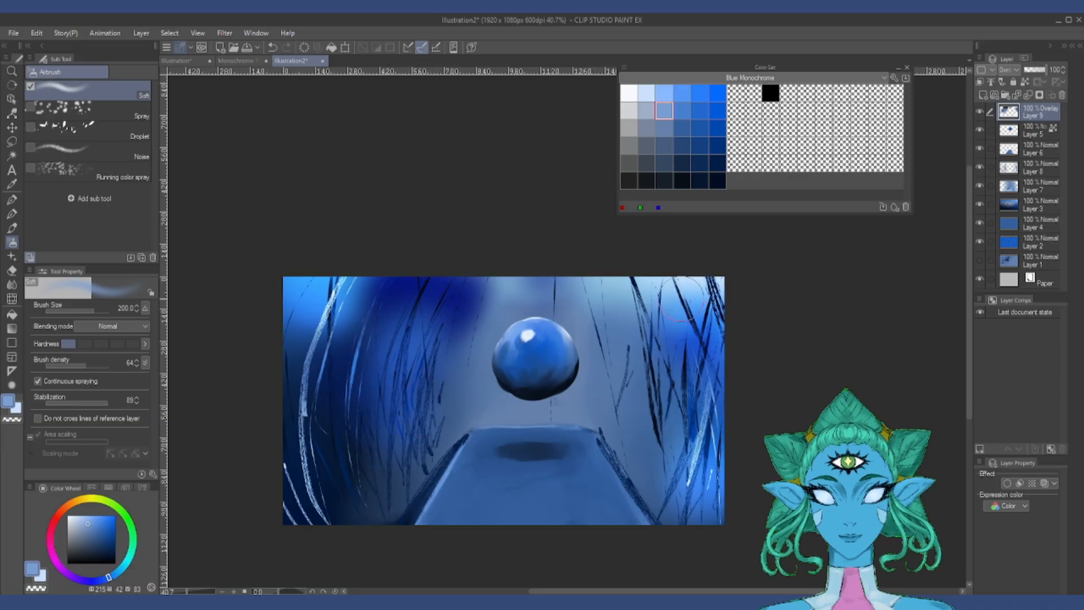
Step: Blend the Overlay layer's airbrushed colors across the scene with the Painterly blender at size 400
key("j")
left_click(88, 151)
mouse_move(482, 302)
left_mouse_down()
mouse_move(456, 350)
mouse_move(481, 296)
left_mouse_up()
left_click_drag(691, 349, 683, 372)
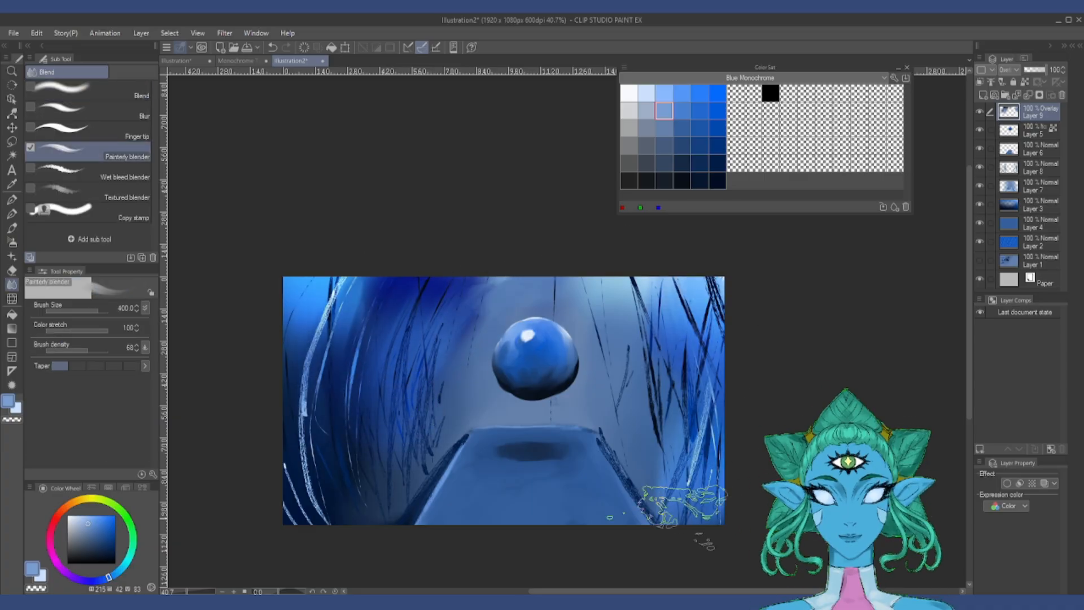
left_click_drag(683, 479, 648, 507)
left_click_drag(613, 299, 604, 353)
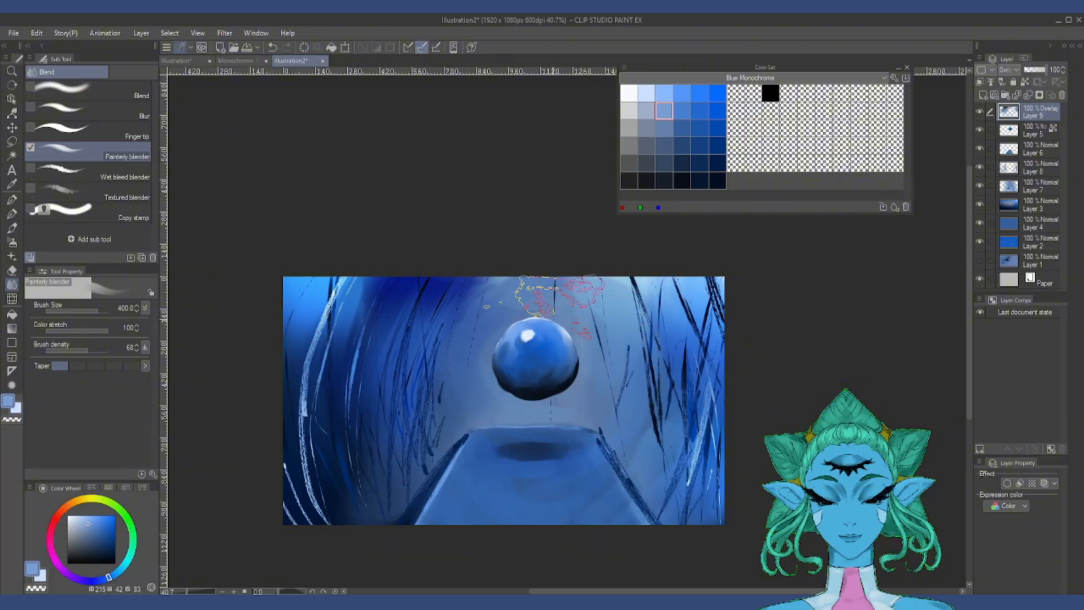
left_click_drag(657, 299, 714, 347)
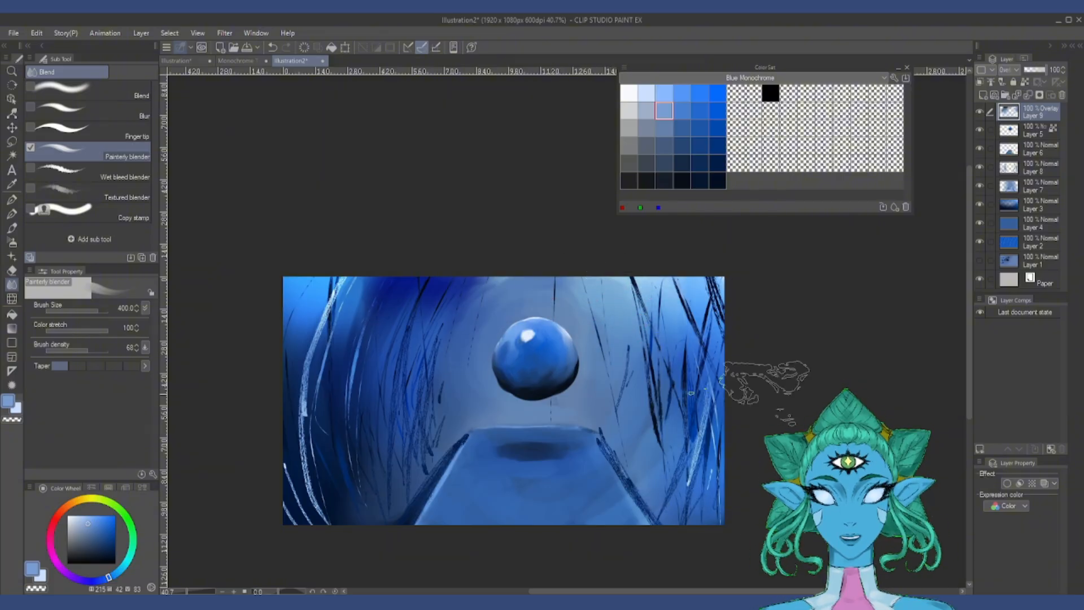
Step: Create a Multiply layer above the Overlay layer and try the Soft and Spray airbrushes in muted blue on the left backdrop
left_click(983, 95)
left_click(1008, 70)
left_click(1013, 92)
left_click(1008, 70)
left_click(1013, 103)
left_click(645, 128)
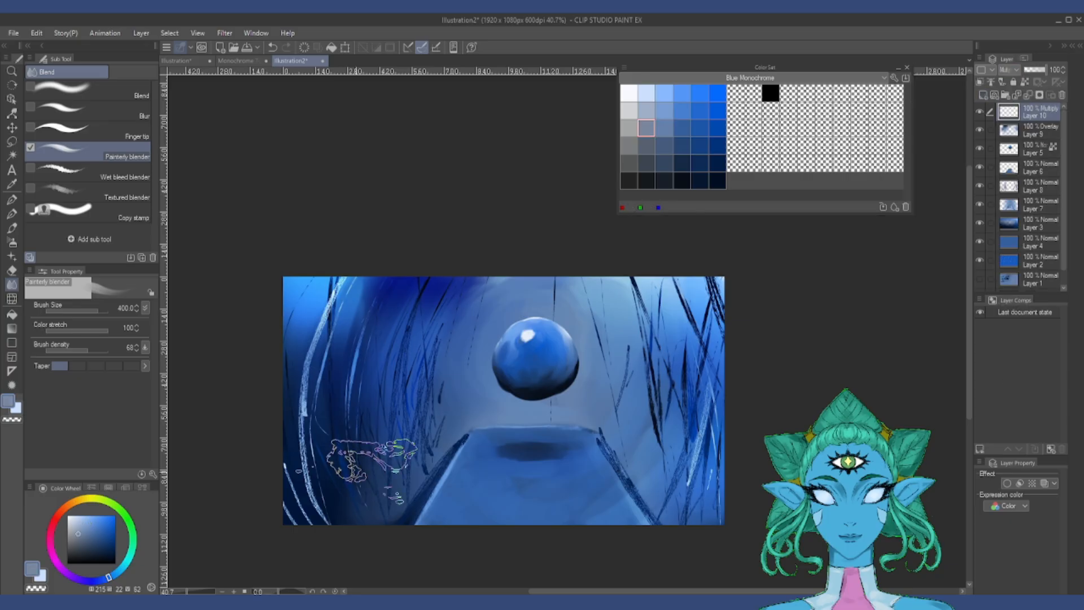
left_click(12, 242)
mouse_move(355, 412)
left_mouse_down()
mouse_move(334, 456)
mouse_move(399, 459)
left_mouse_up()
left_click(90, 110)
mouse_move(344, 343)
left_mouse_down()
mouse_move(393, 378)
mouse_move(329, 402)
left_mouse_up()
Step: Scatter leaf shapes down both sides of the backdrop in muted blue and near-black navy with the Droplet airbrush at size 250
left_click(90, 130)
left_click_drag(706, 328, 659, 477)
left_click_drag(389, 351, 385, 392)
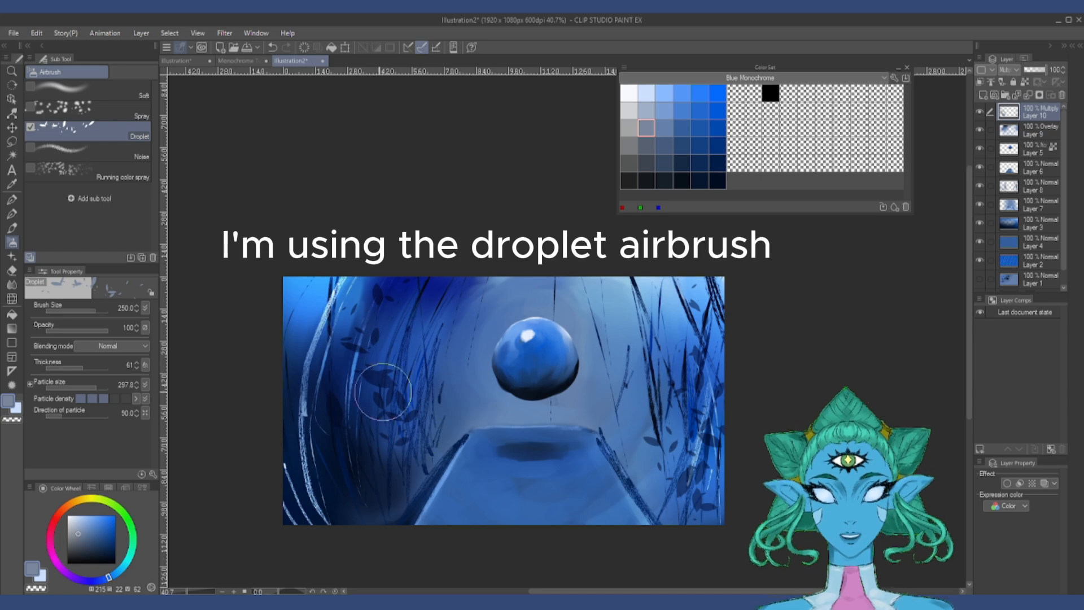
mouse_move(642, 441)
left_mouse_down()
mouse_move(590, 483)
mouse_move(683, 443)
mouse_move(666, 514)
left_mouse_up()
left_click(681, 180)
left_click_drag(297, 339, 293, 429)
Step: Add dark-blue Droplet leaves on the right and speckle the backdrop with the Running color spray at size 170, using bright blue
left_click(716, 145)
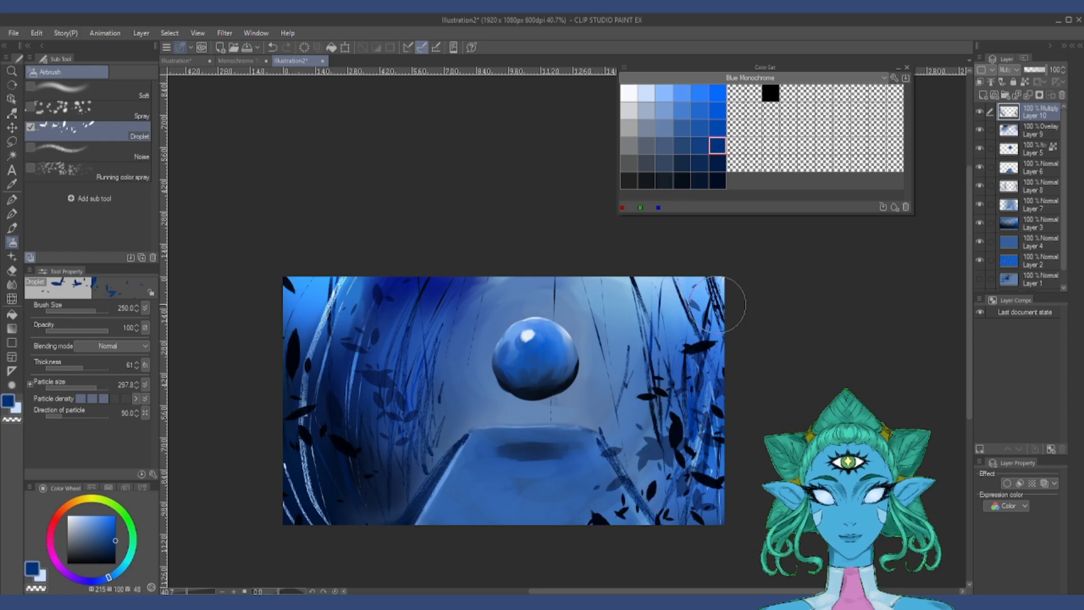
left_click_drag(695, 361, 678, 462)
left_click(113, 169)
left_click(699, 93)
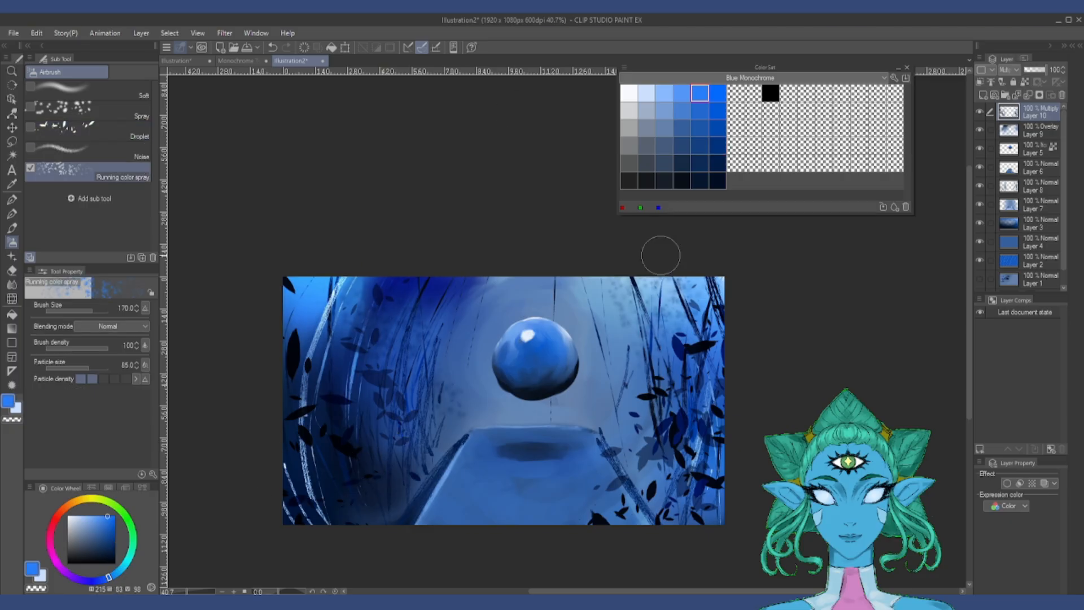
Step: Distort the leaf shapes with Liquify at size 250, twirling those on the left and expanding those beside the platform's right edge
left_click(12, 298)
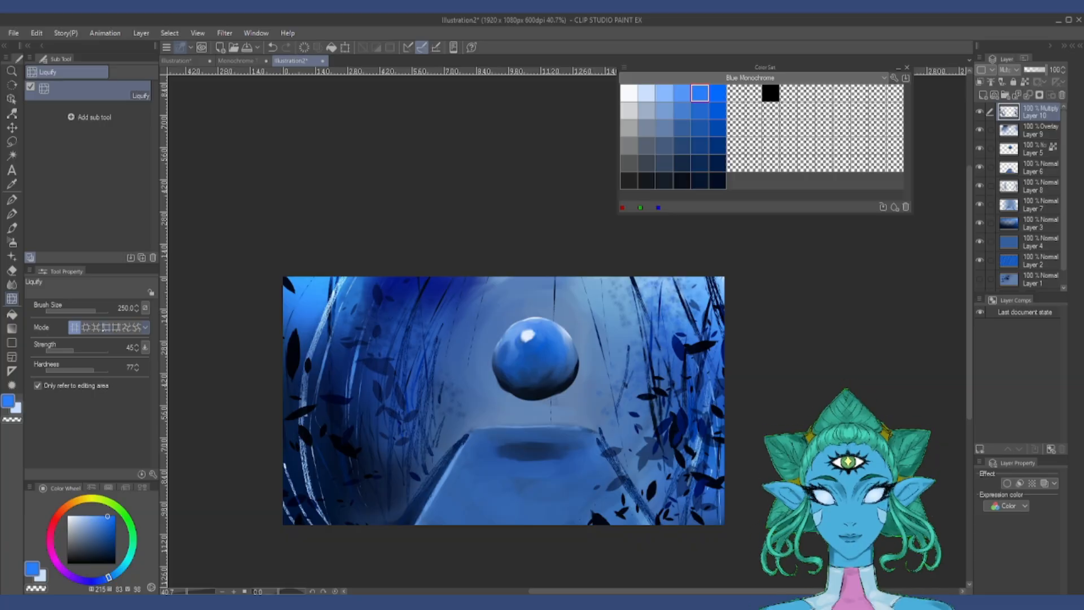
left_click(125, 327)
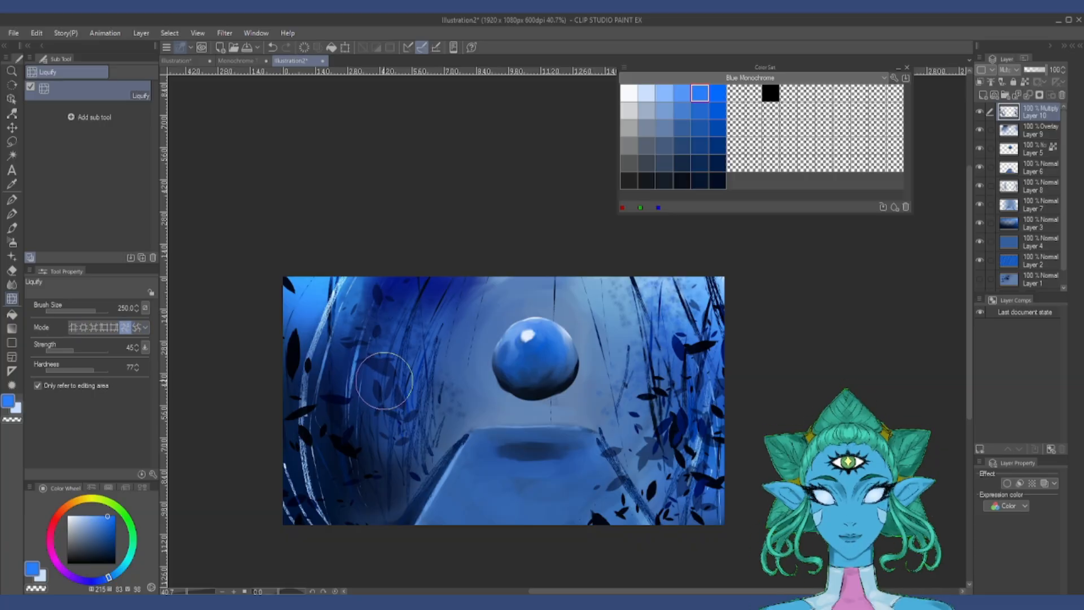
mouse_move(389, 381)
left_mouse_down()
mouse_move(378, 409)
mouse_move(369, 394)
mouse_move(382, 390)
mouse_move(381, 414)
mouse_move(341, 439)
mouse_move(336, 402)
left_mouse_up()
left_click(84, 326)
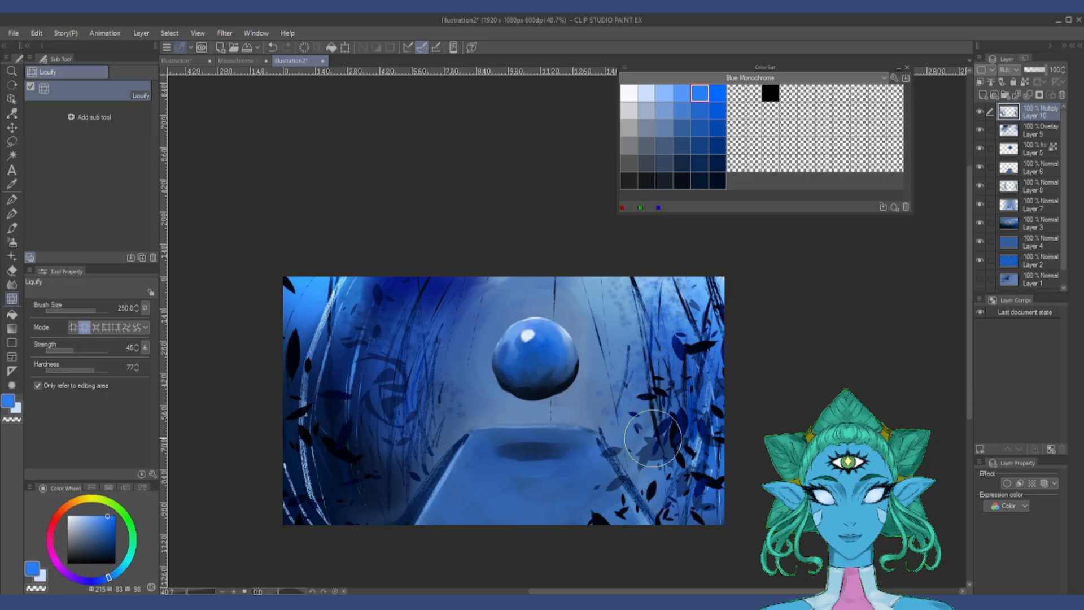
mouse_move(654, 439)
left_mouse_down()
mouse_move(687, 367)
mouse_move(702, 365)
mouse_move(701, 462)
mouse_move(681, 478)
mouse_move(653, 442)
mouse_move(634, 465)
left_mouse_up()
Step: Use Liquify to push the leaf shapes down the right side and shift the ones on the left sideways
left_click(74, 327)
mouse_move(685, 339)
left_mouse_down()
mouse_move(618, 364)
mouse_move(650, 398)
mouse_move(676, 501)
left_mouse_up()
left_click(115, 328)
mouse_move(403, 361)
left_mouse_down()
mouse_move(402, 474)
mouse_move(336, 486)
mouse_move(409, 535)
mouse_move(547, 561)
mouse_move(399, 334)
mouse_move(300, 367)
left_mouse_up()
Step: Return from the pink example to the blue sphere painting in Illustration2
scroll(530, 457, "up", 2)
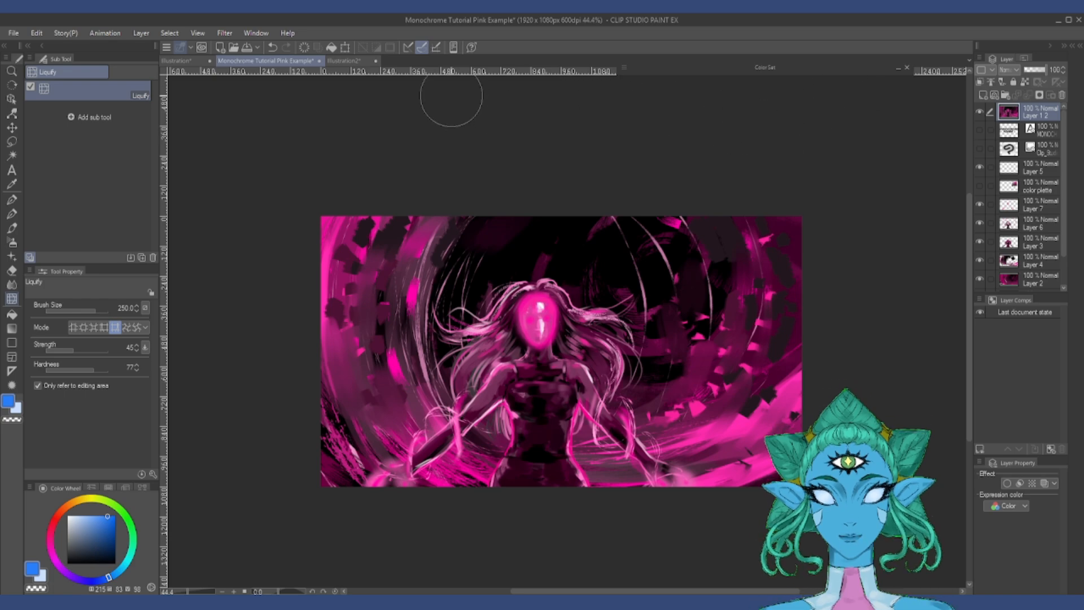
left_click(358, 62)
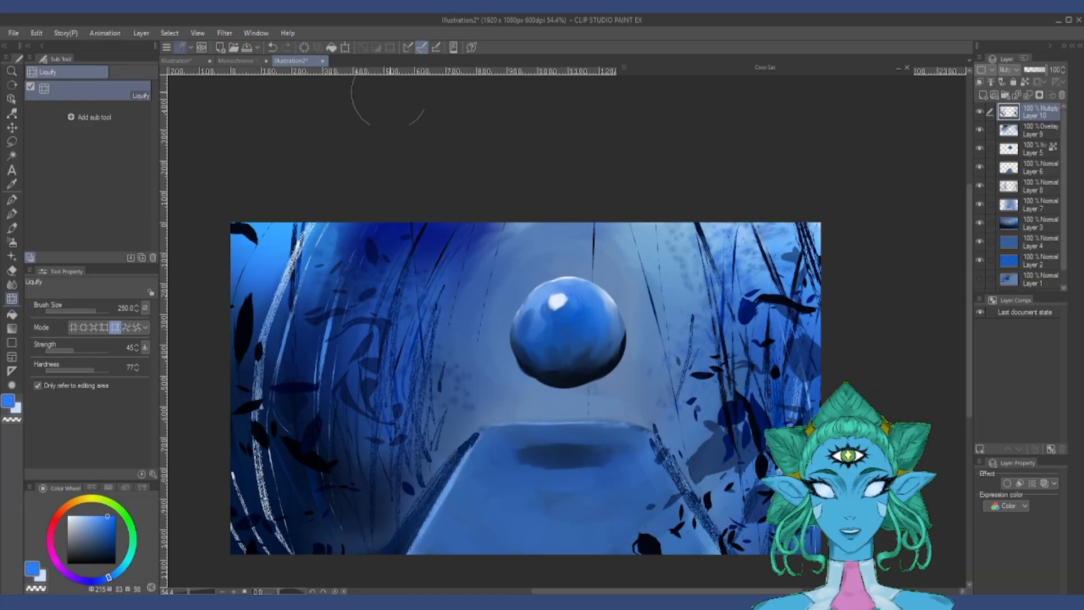